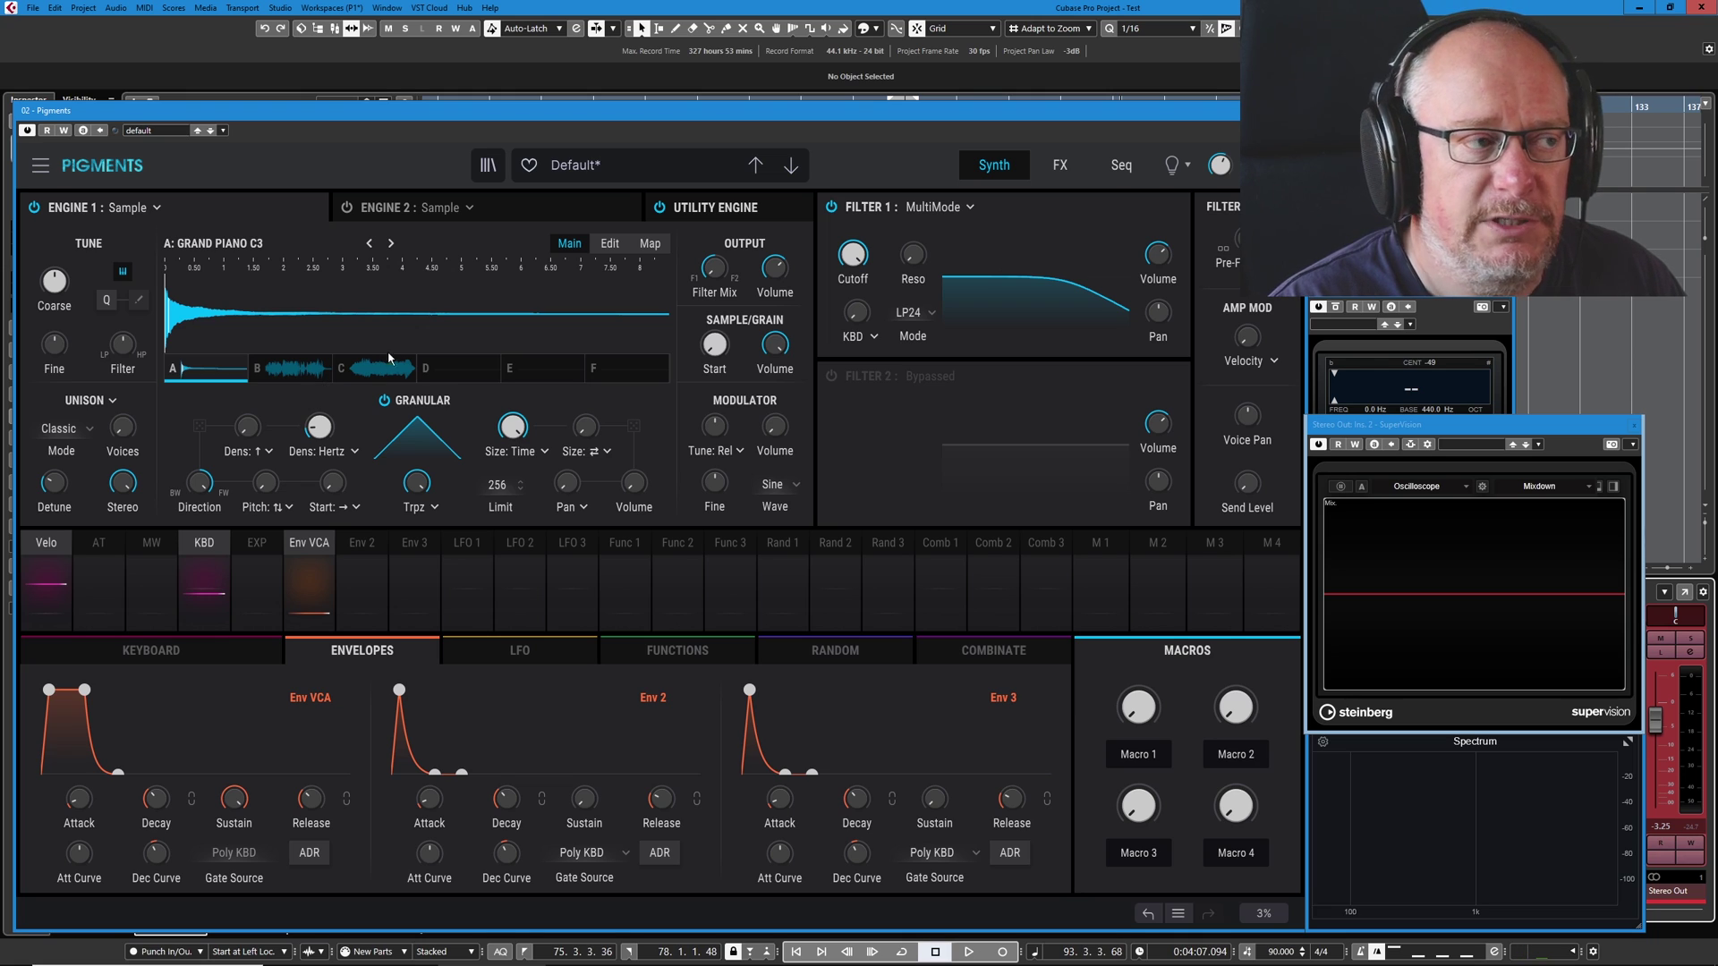
# Step: Look over the Grand Piano C3 sample waveform display in Engine 1
pyautogui.moveTo(322, 428)
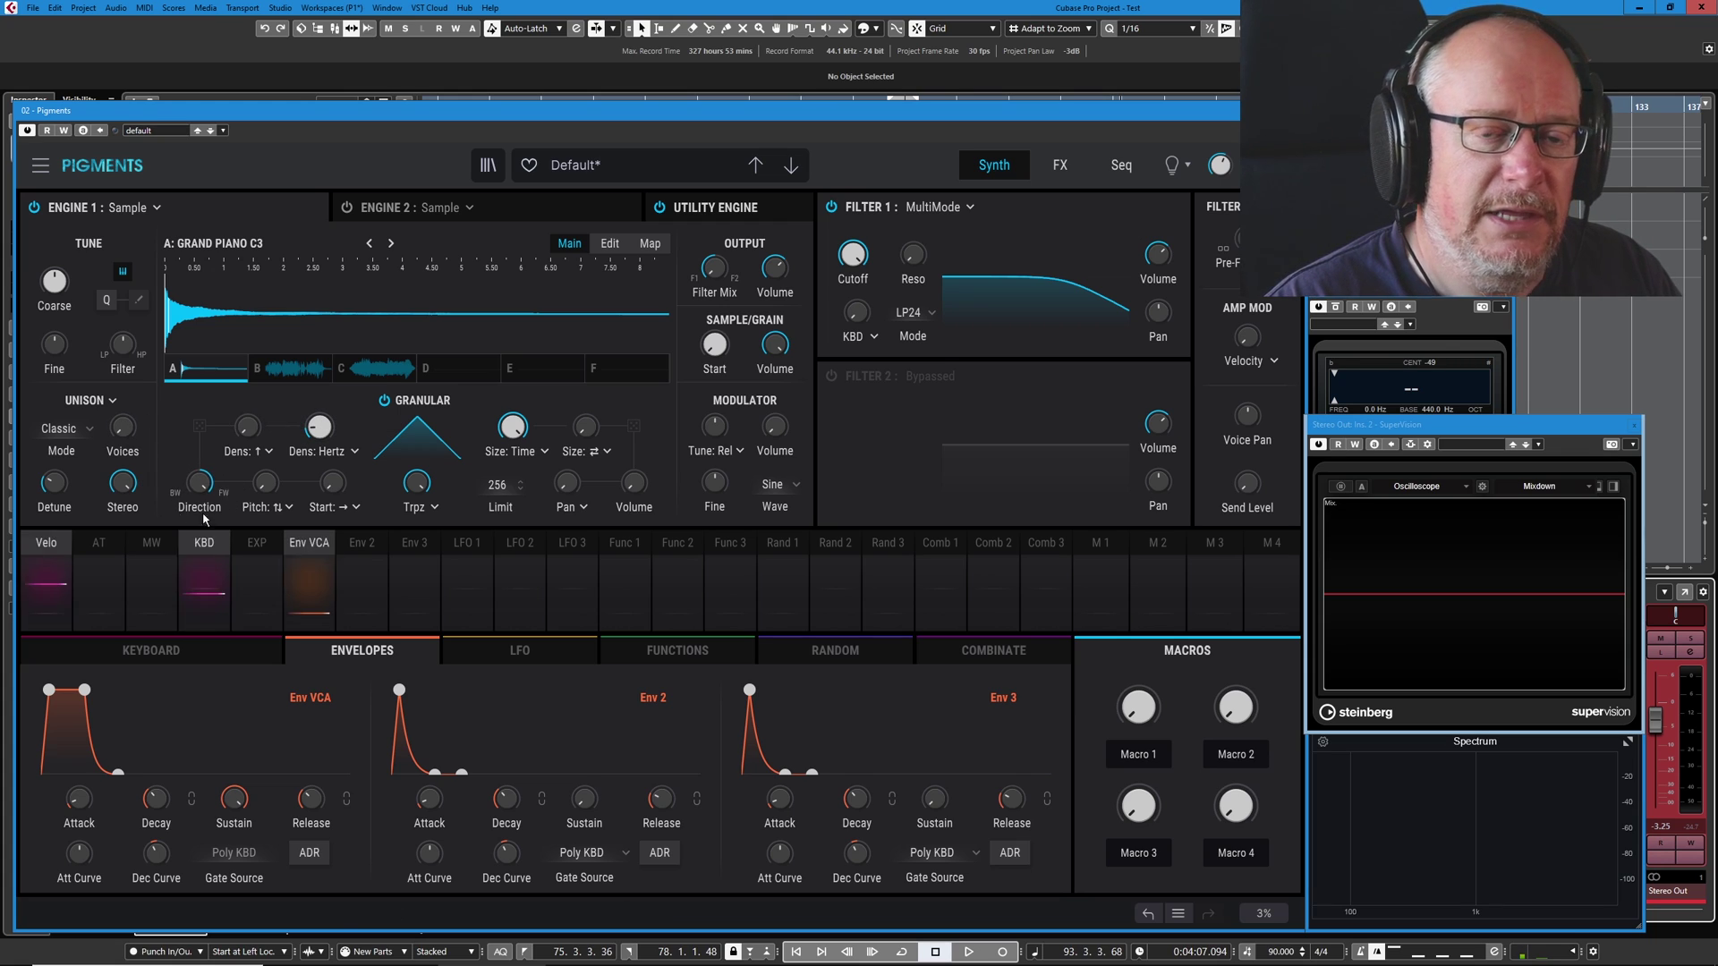
pyautogui.moveTo(217, 508)
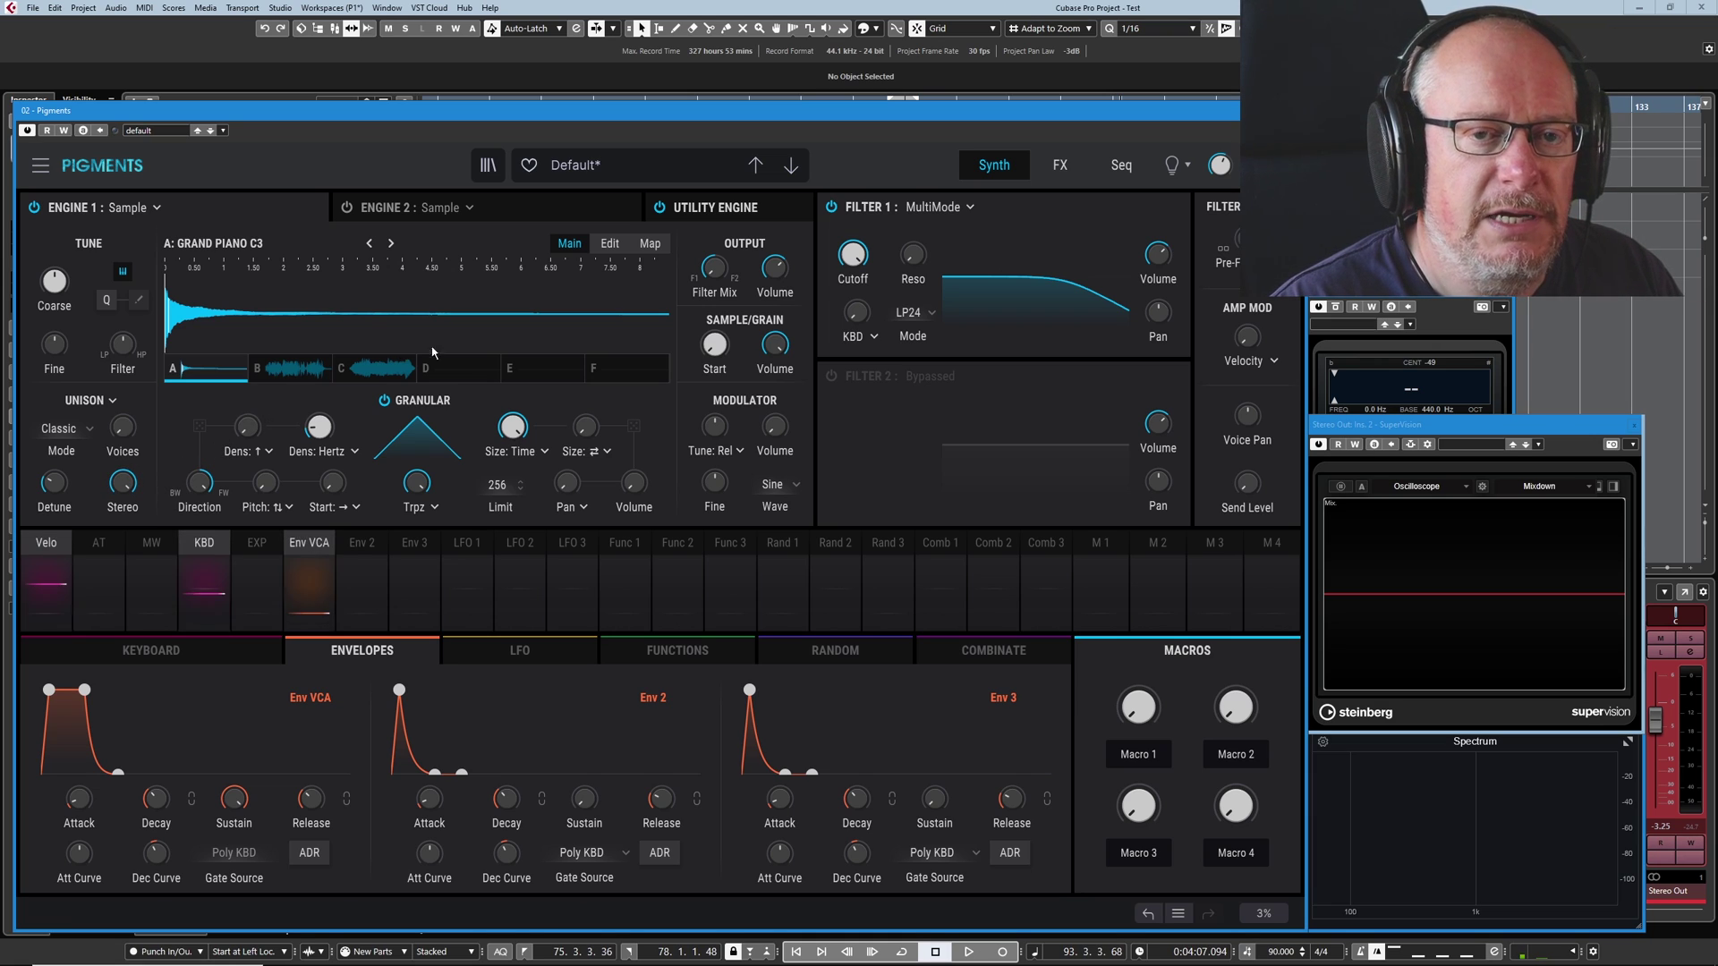
pyautogui.moveTo(516, 432)
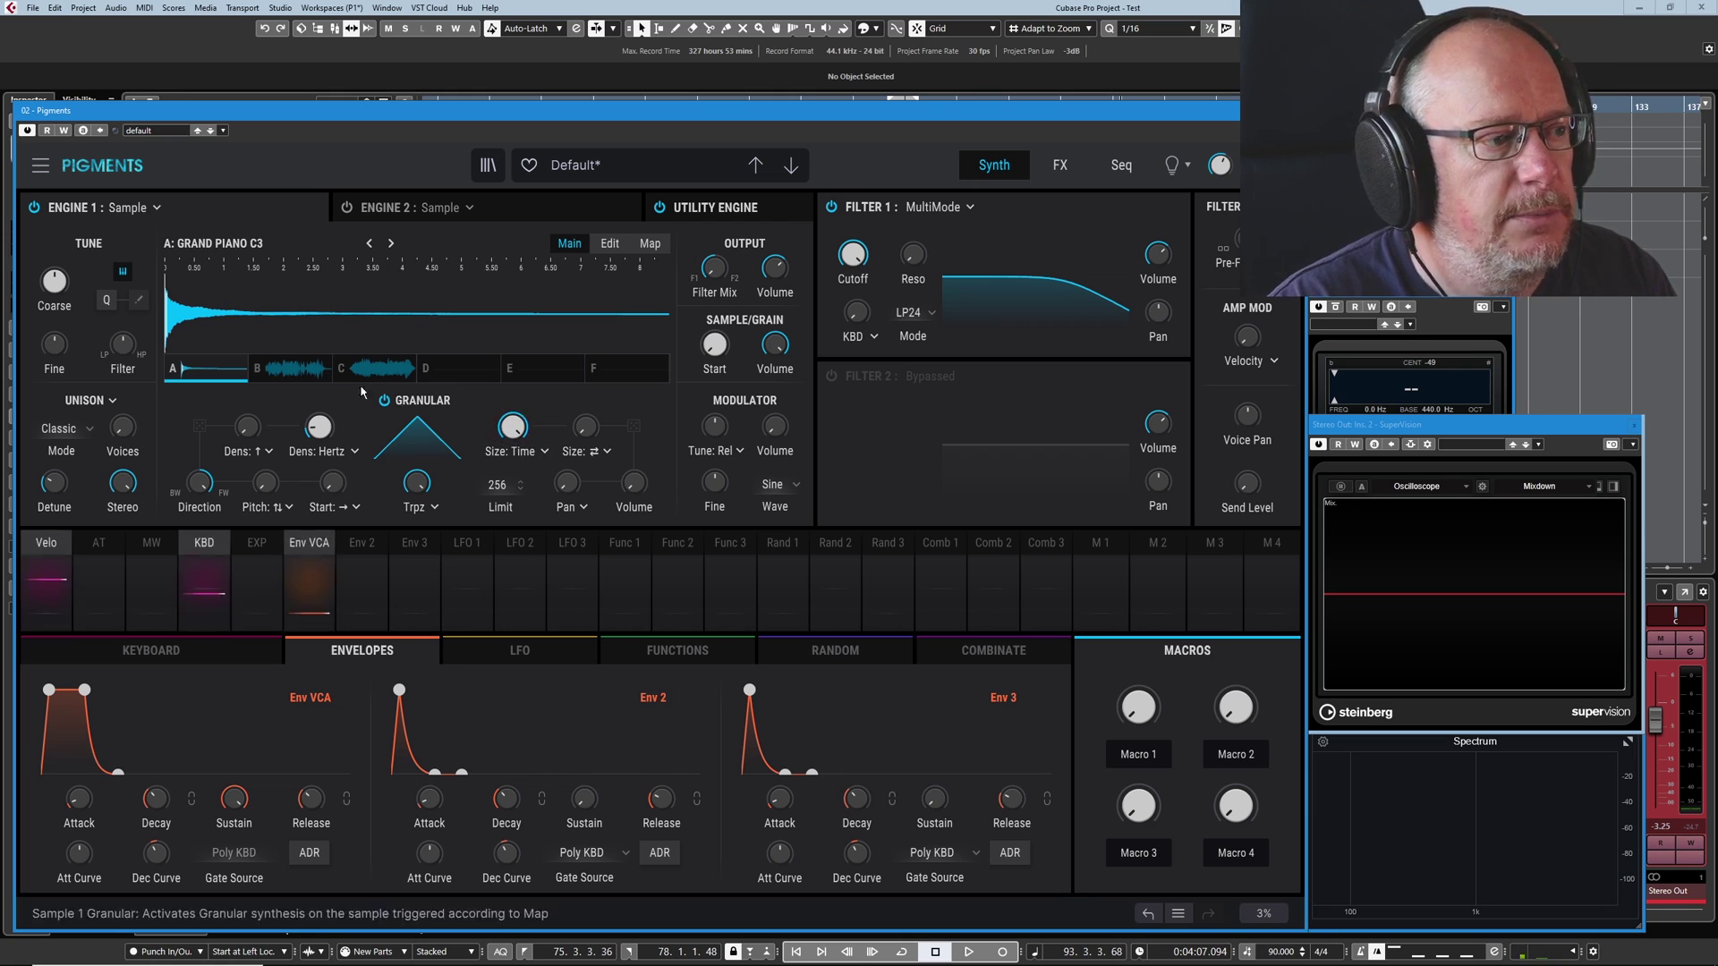
# Step: Zoom further into the Grand Piano C3 waveform along its ruler
pyautogui.moveTo(173, 268)
pyautogui.mouseDown()
pyautogui.moveTo(172, 340)
pyautogui.moveTo(206, 272)
pyautogui.mouseUp()
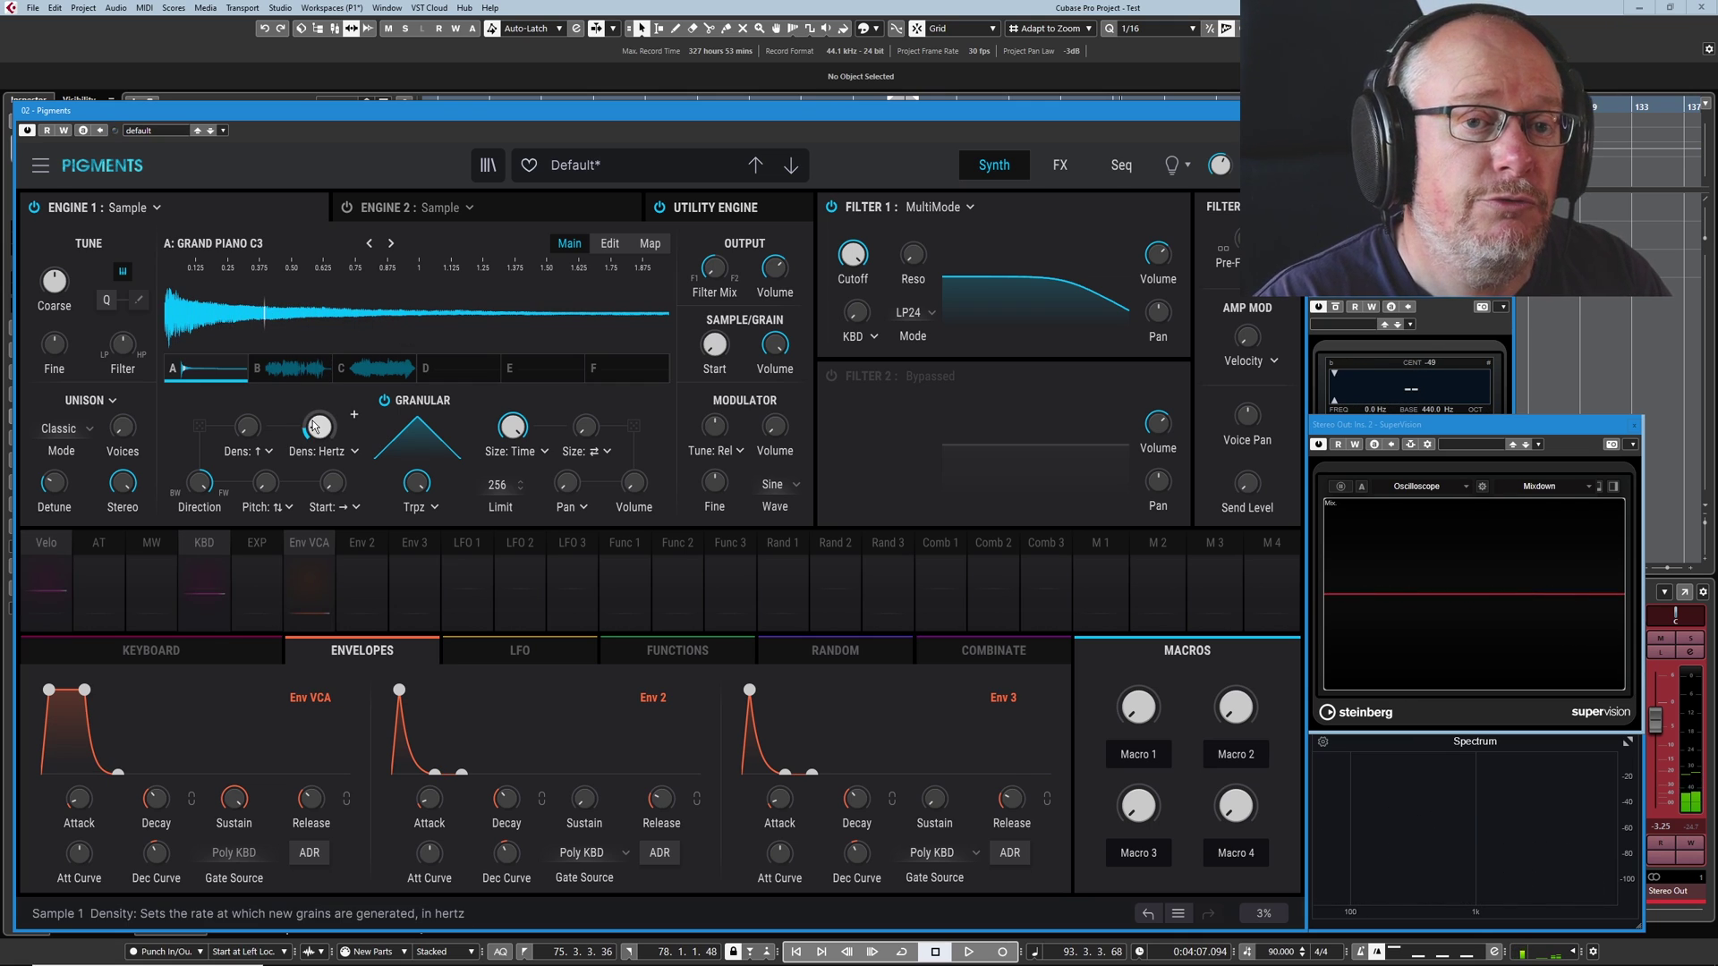
pyautogui.moveTo(313, 422)
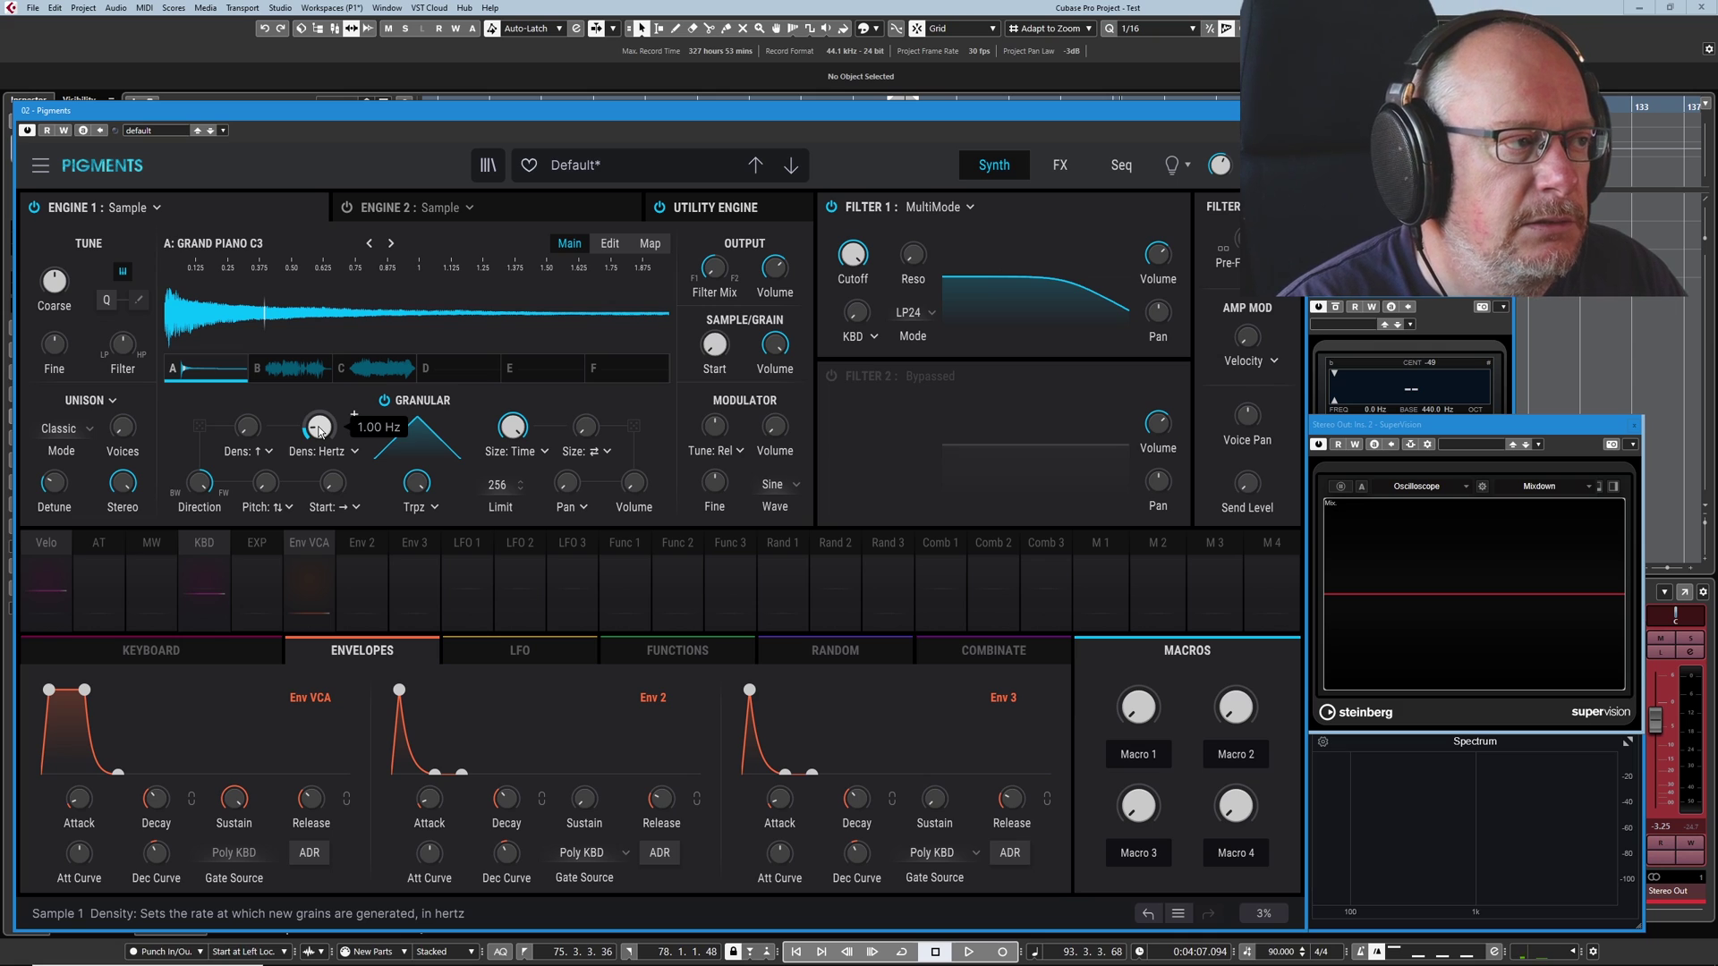
# Step: Set grain density to 4.00 Hz and random density to about 0.192
pyautogui.moveTo(317, 426); pyautogui.dragTo(318, 414)
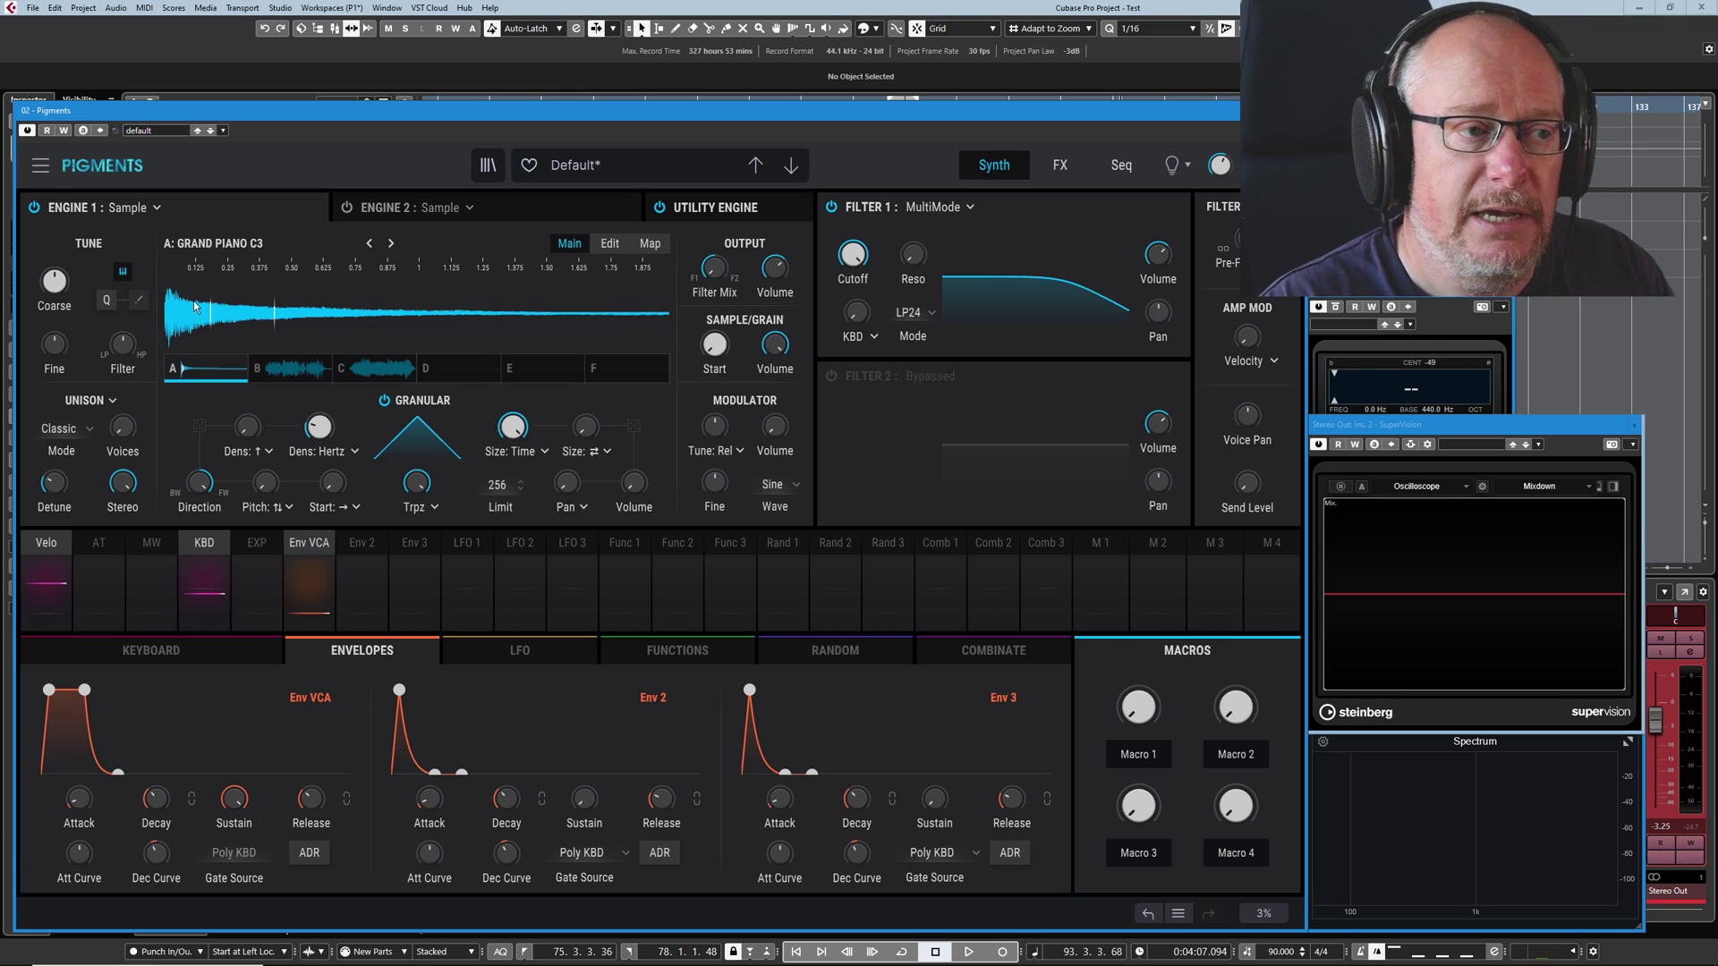
pyautogui.moveTo(353, 414)
pyautogui.scroll(3, 354, 414)
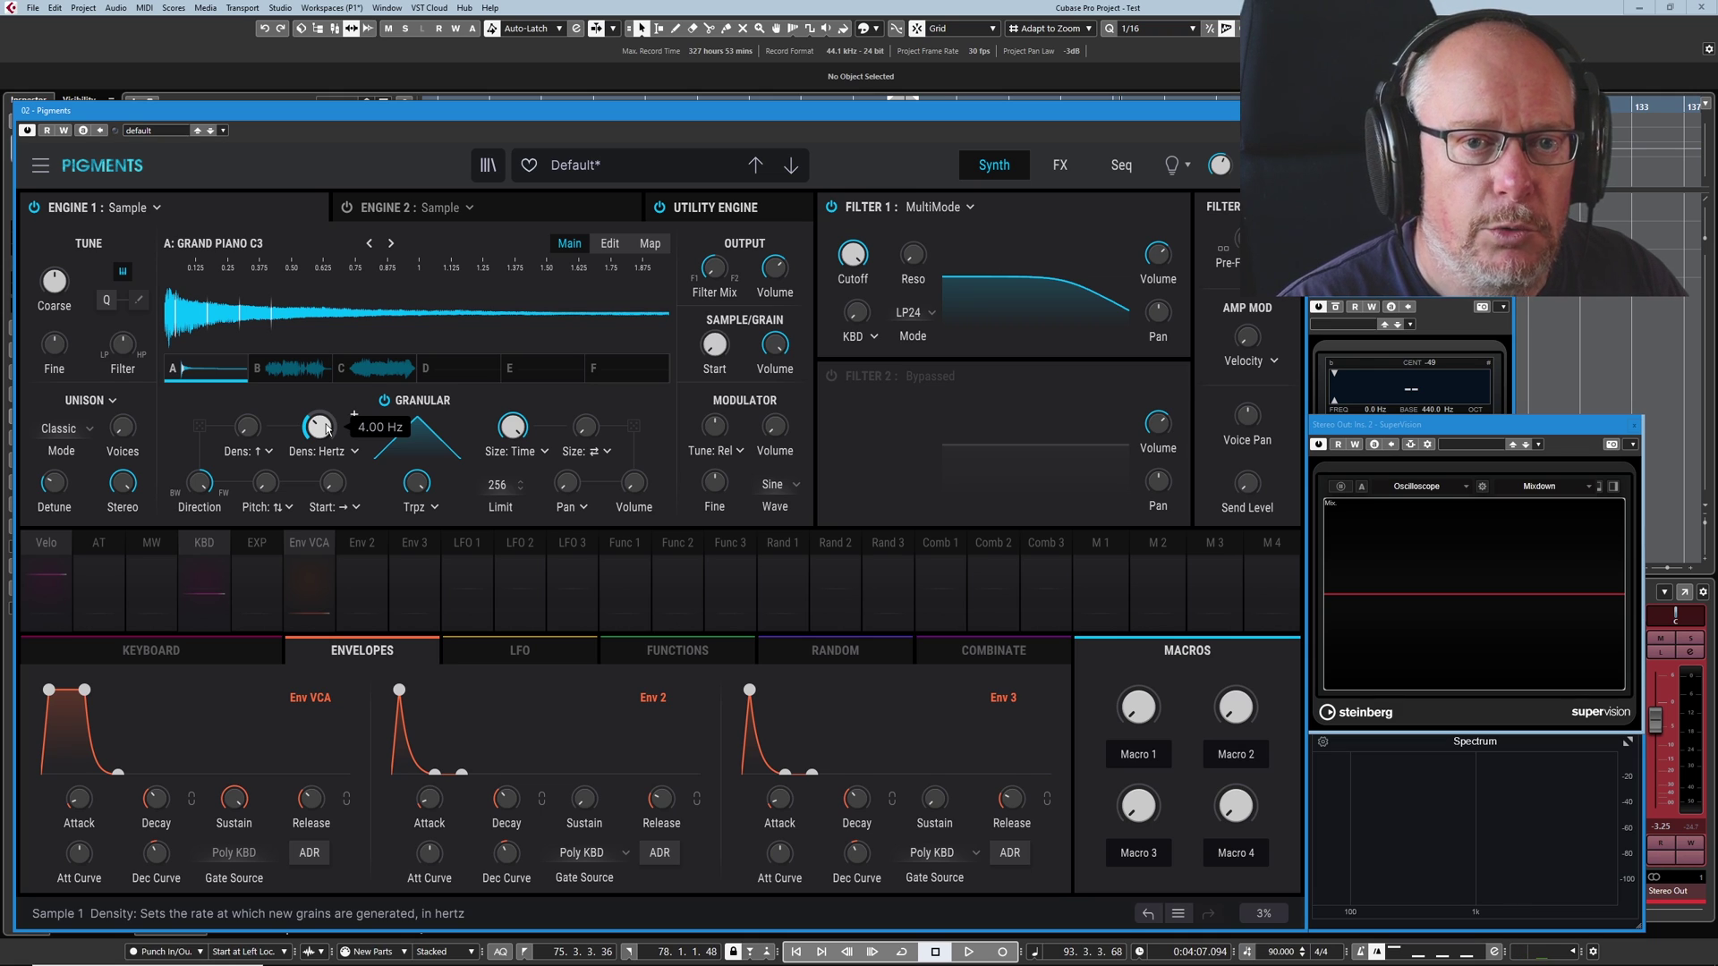
pyautogui.moveTo(250, 444); pyautogui.dragTo(272, 402)
# Step: Set the random density dispersion to Less Dense with an amount of about 0.276
pyautogui.moveTo(239, 422)
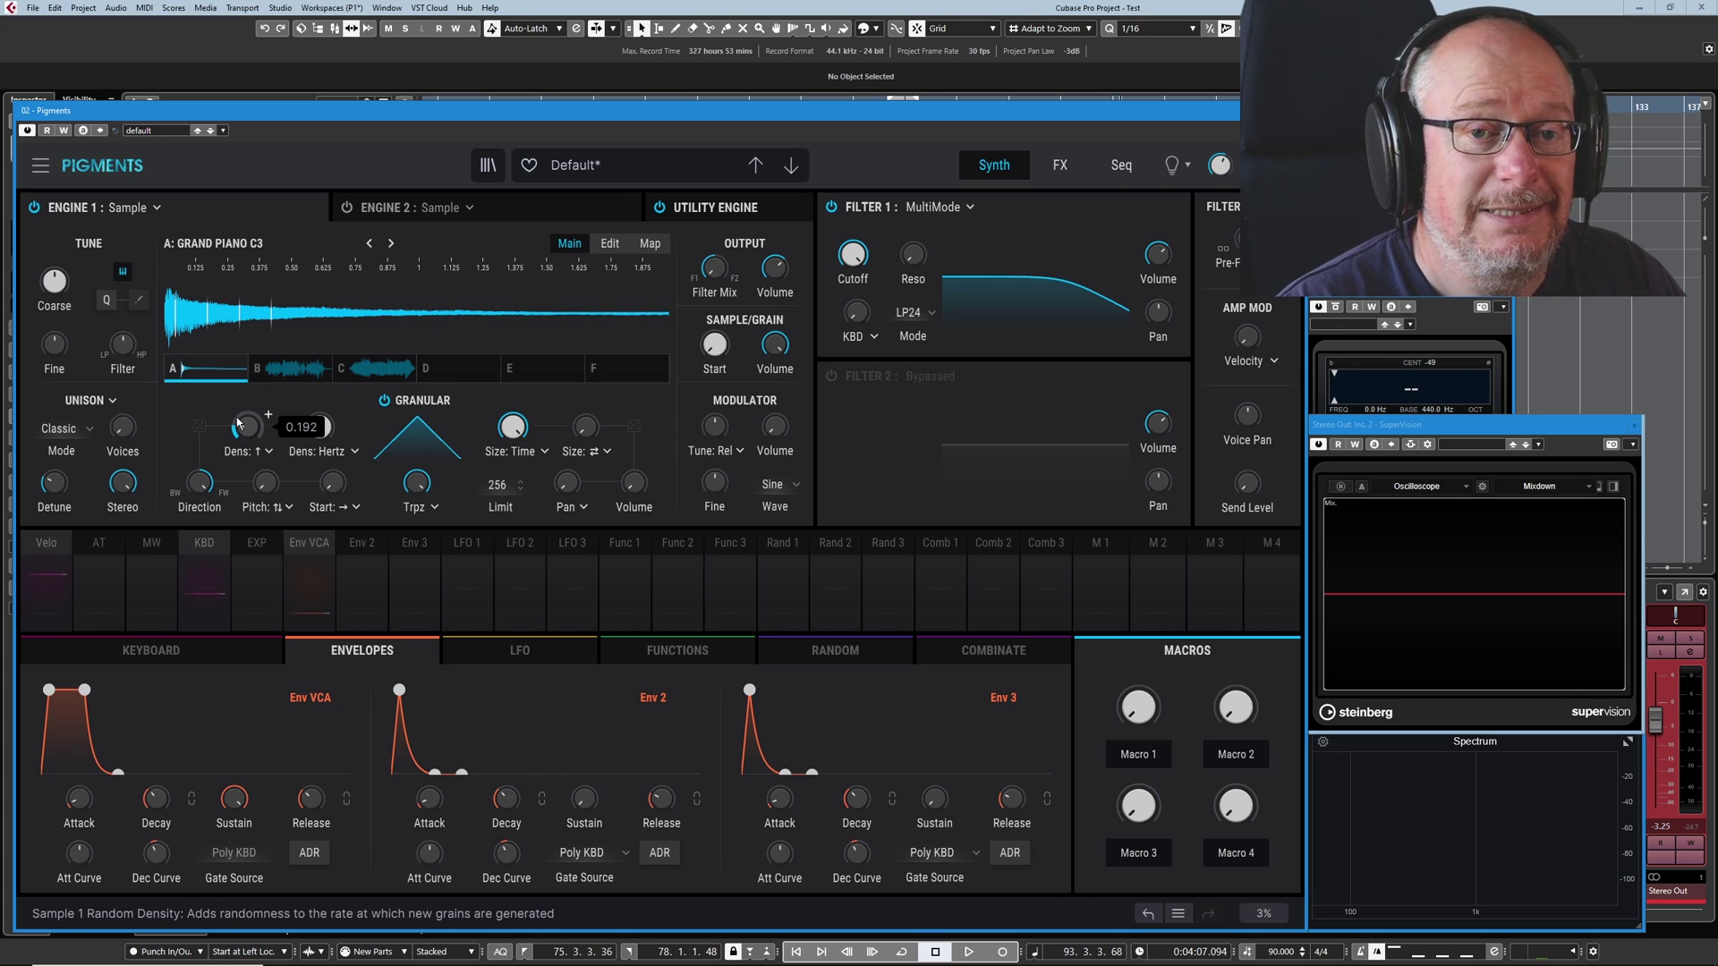
pyautogui.click(271, 453)
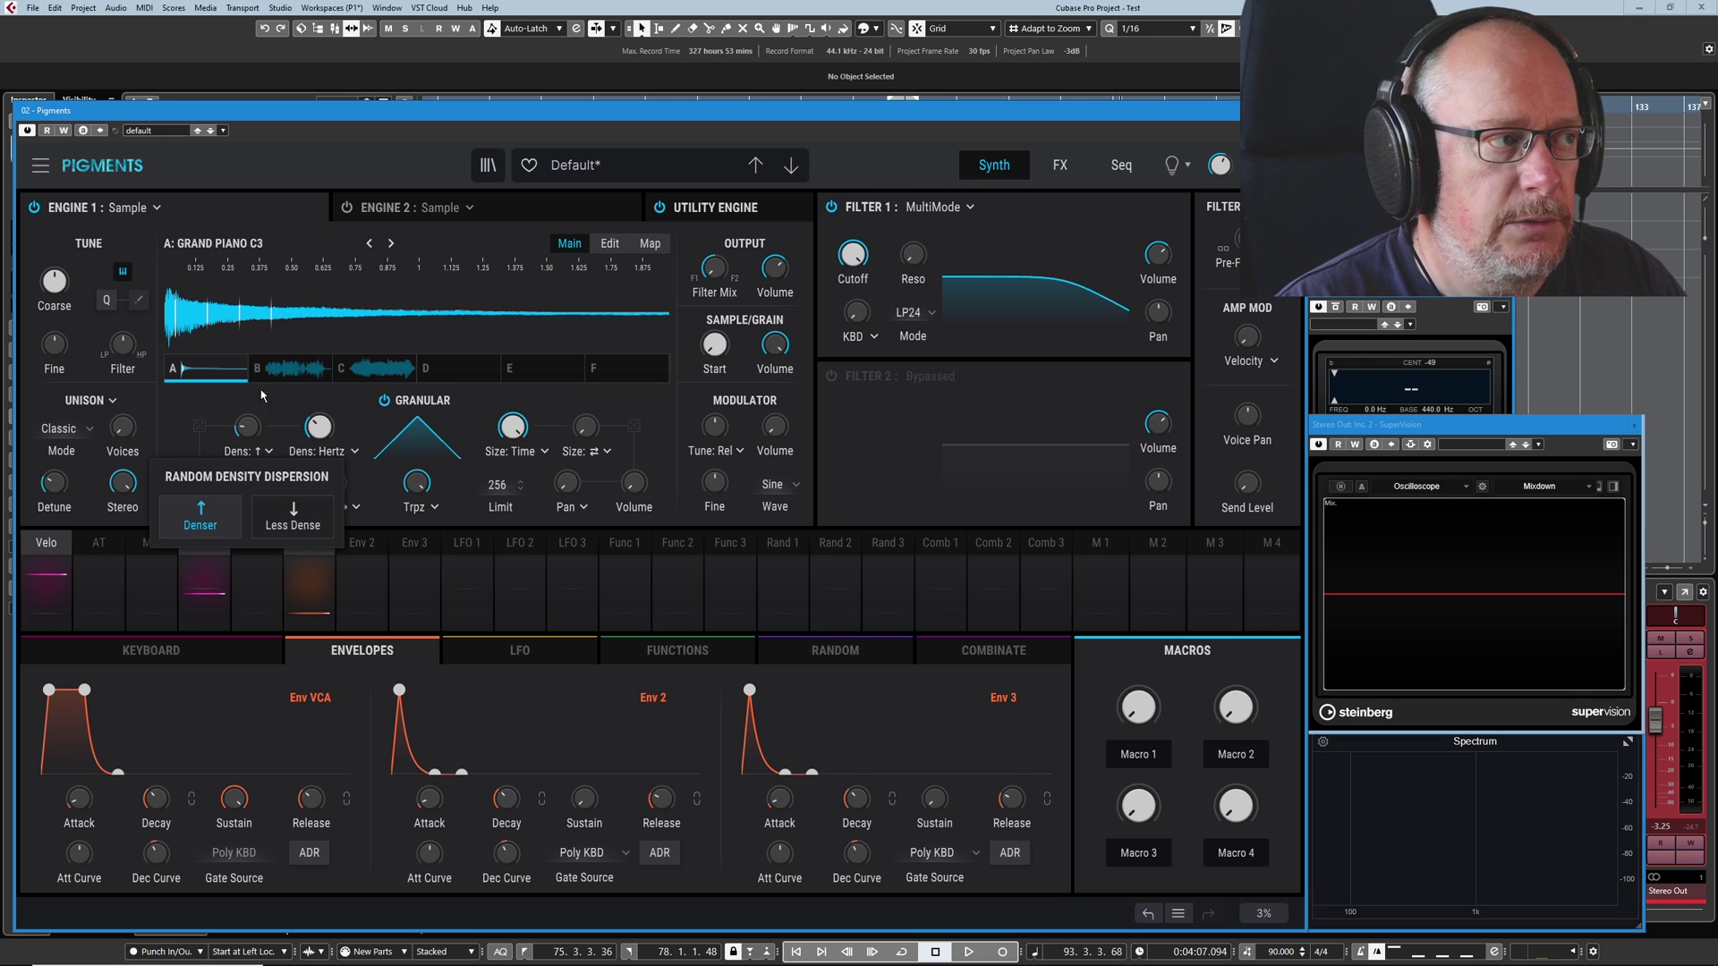
pyautogui.click(288, 528)
pyautogui.moveTo(249, 438); pyautogui.dragTo(234, 423)
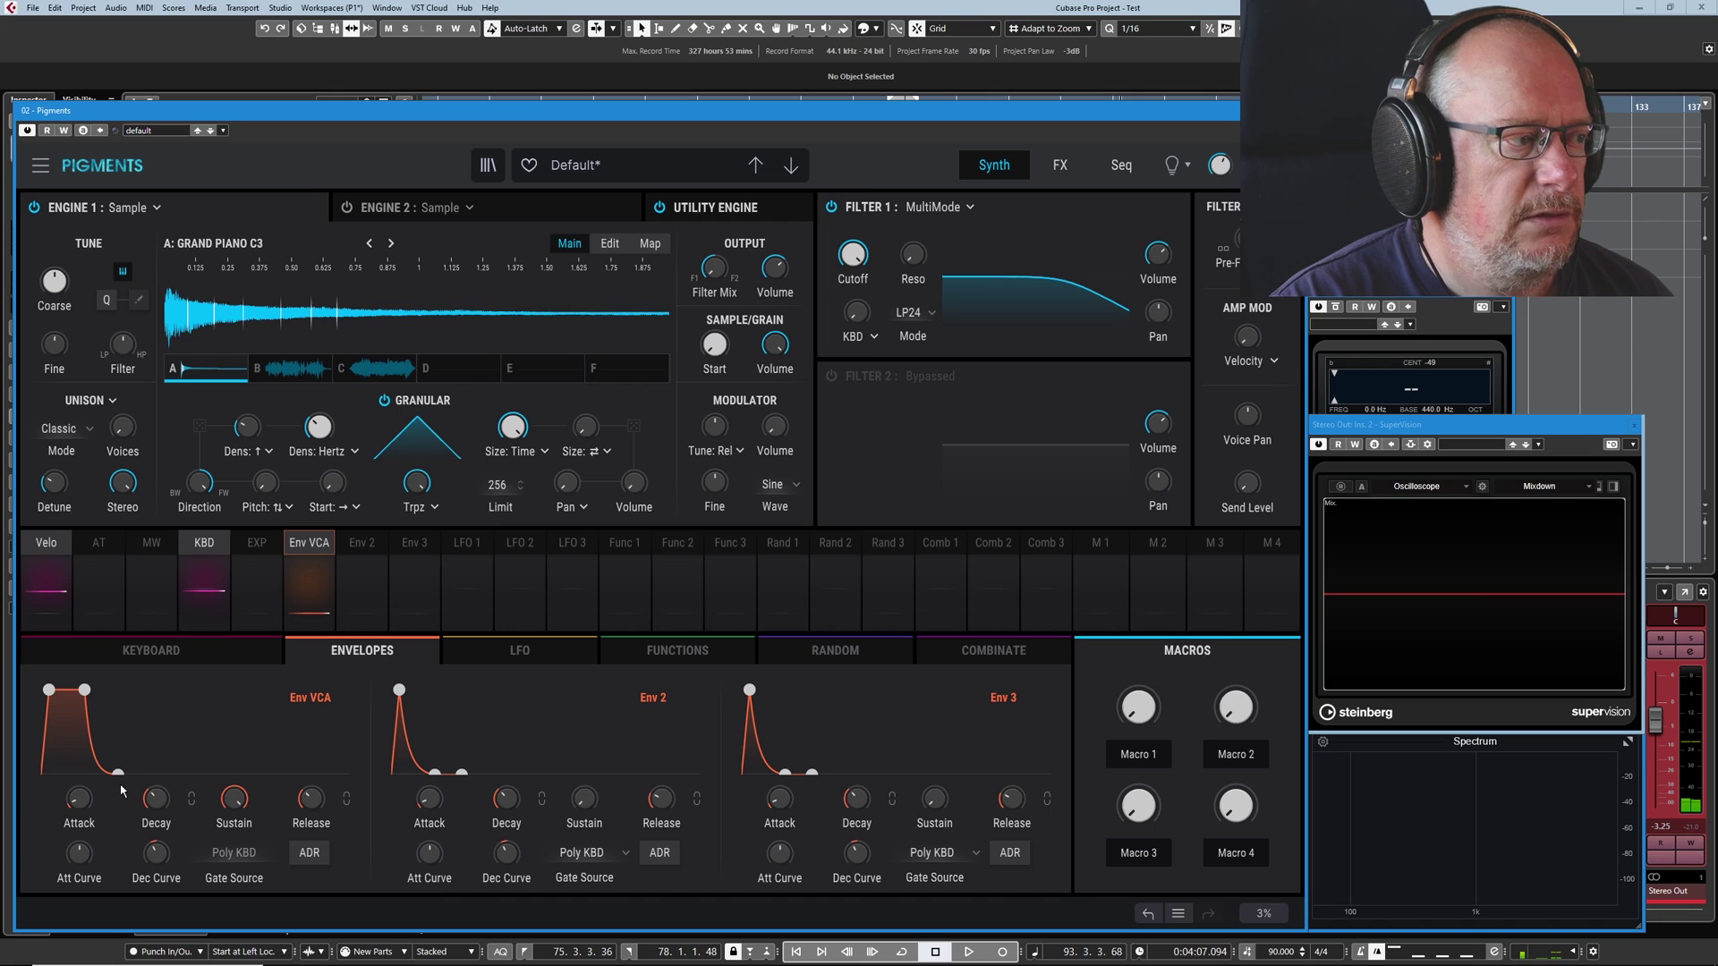
# Step: Extend the Env VCA decay point to the right for a longer amplitude decay
pyautogui.moveTo(118, 773); pyautogui.dragTo(152, 765)
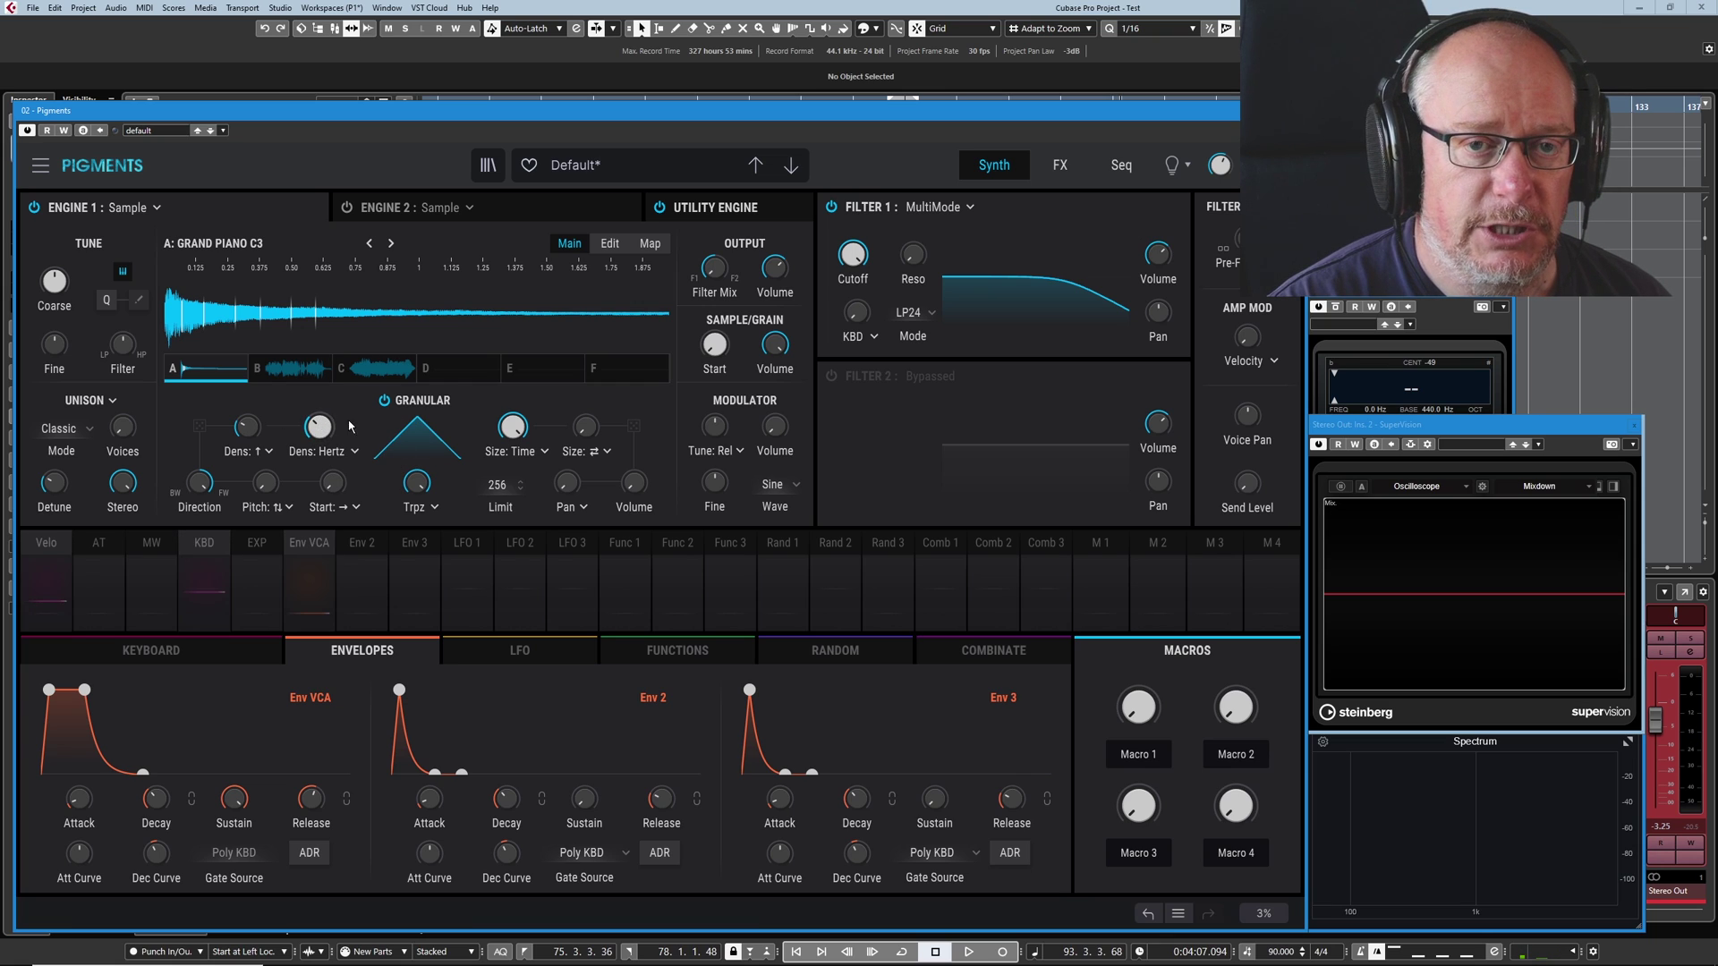
pyautogui.moveTo(339, 414)
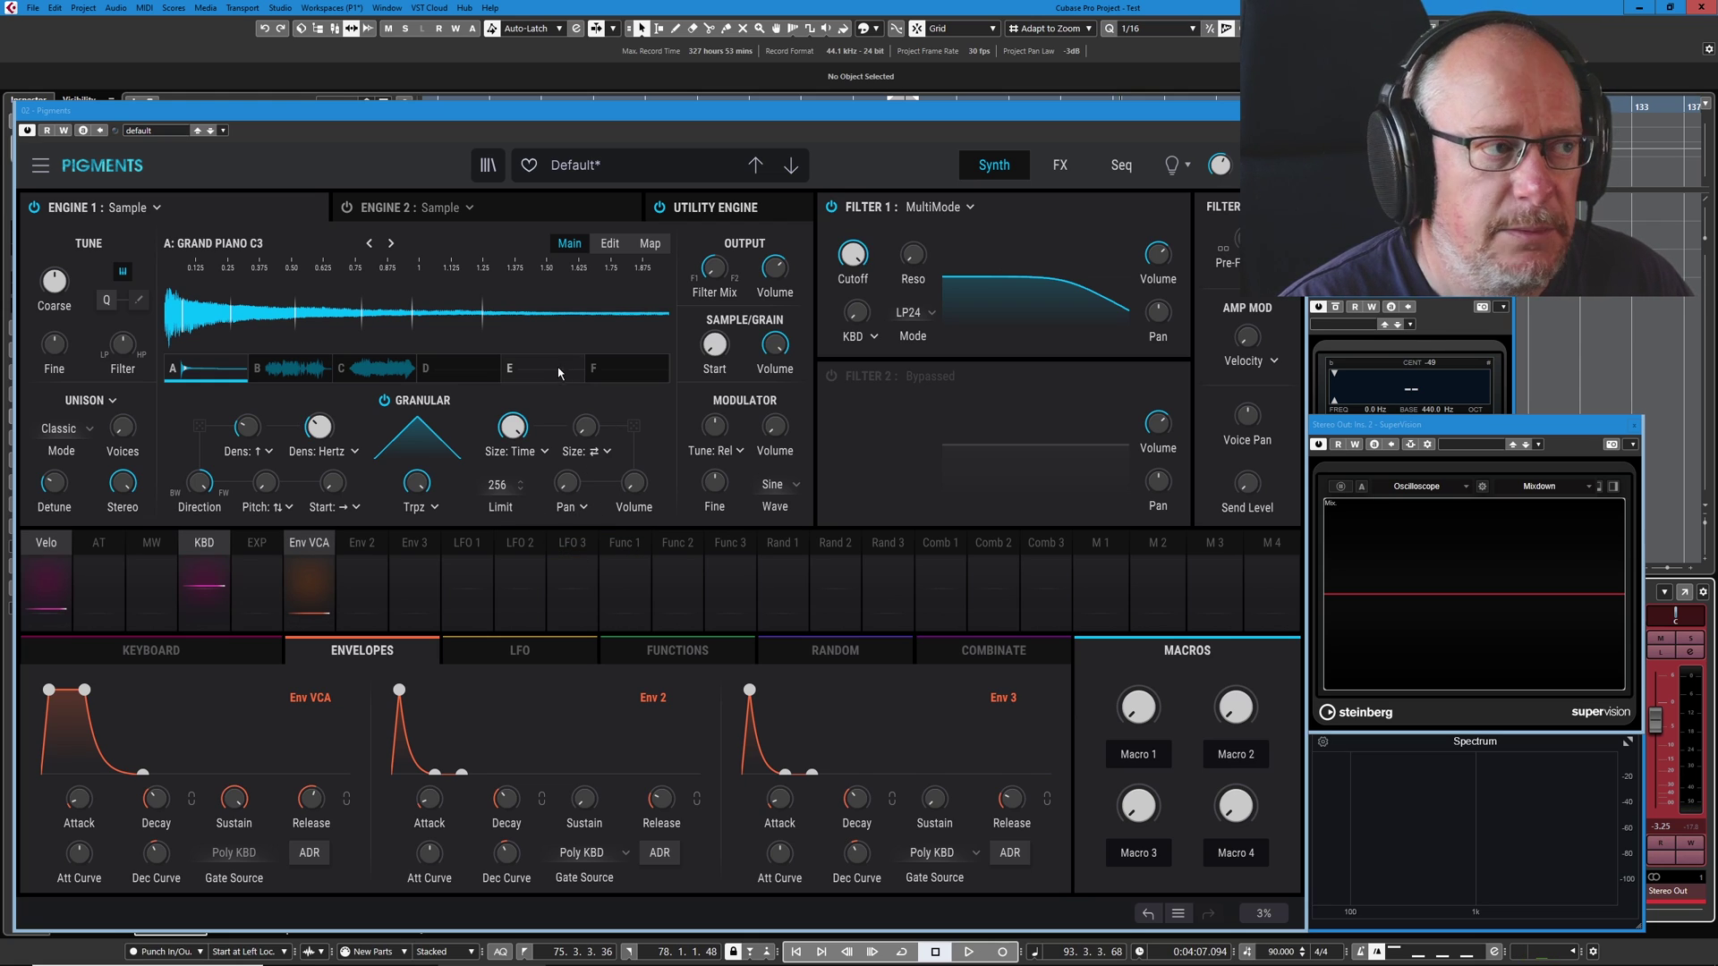
# Step: Push grain density up to about 31 Hz and shorten grain size to 134 ms
pyautogui.click(319, 429)
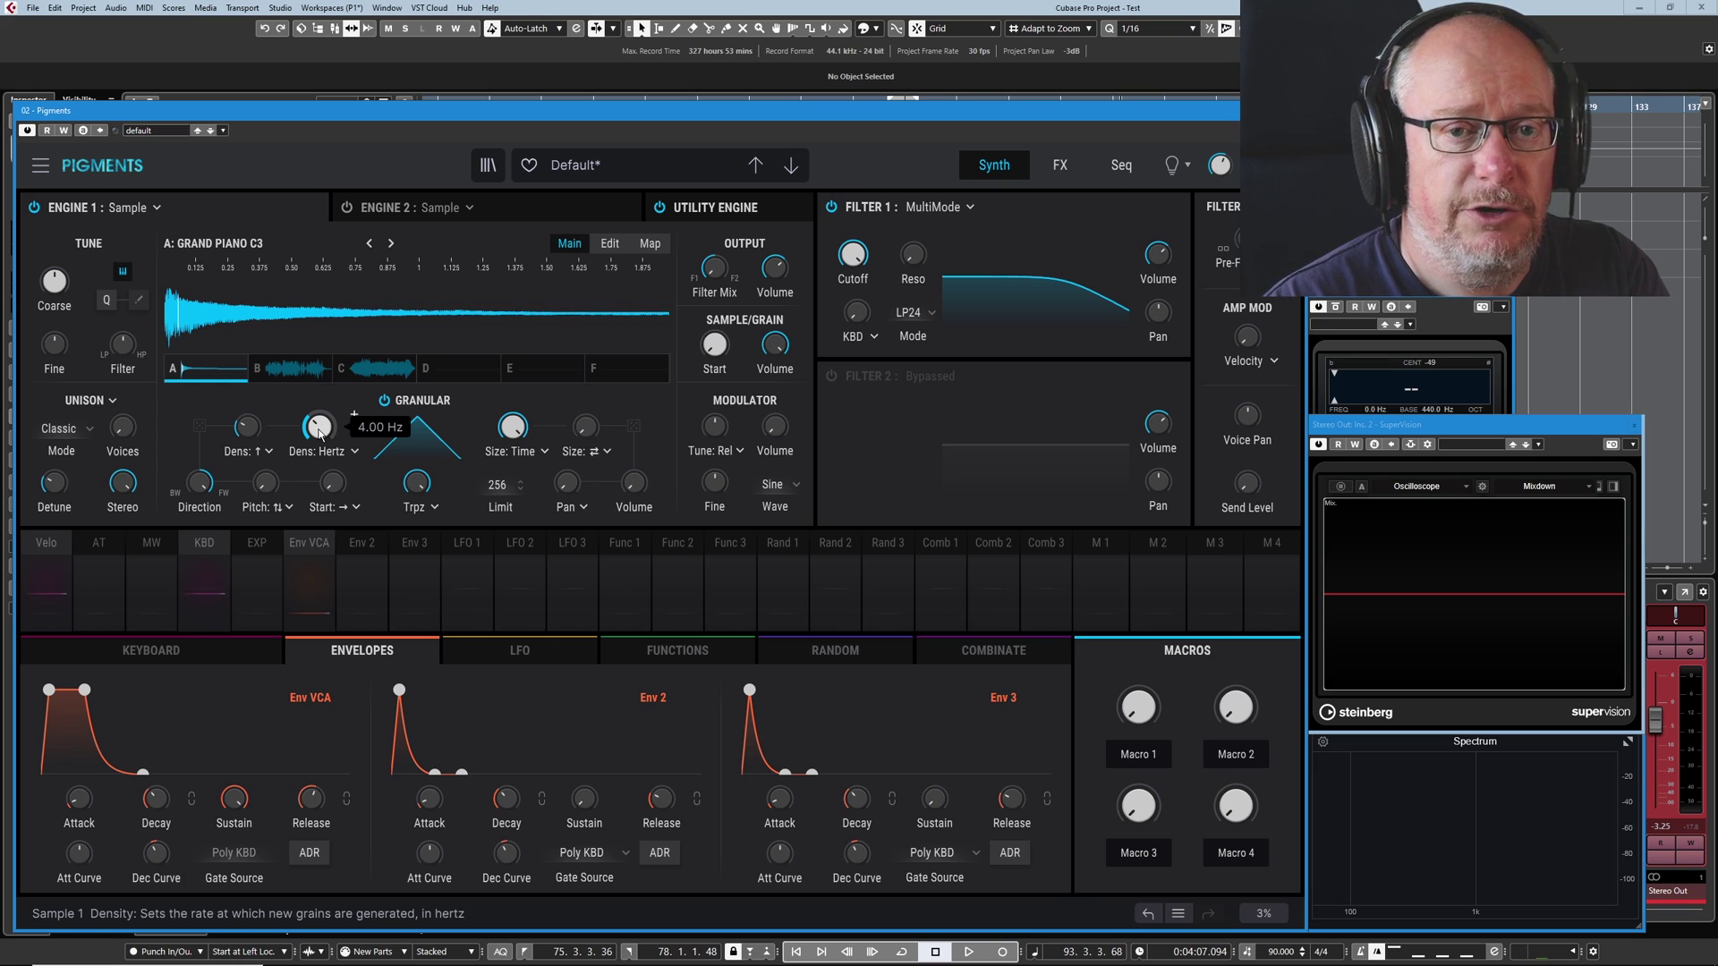
pyautogui.moveTo(353, 414); pyautogui.dragTo(353, 415)
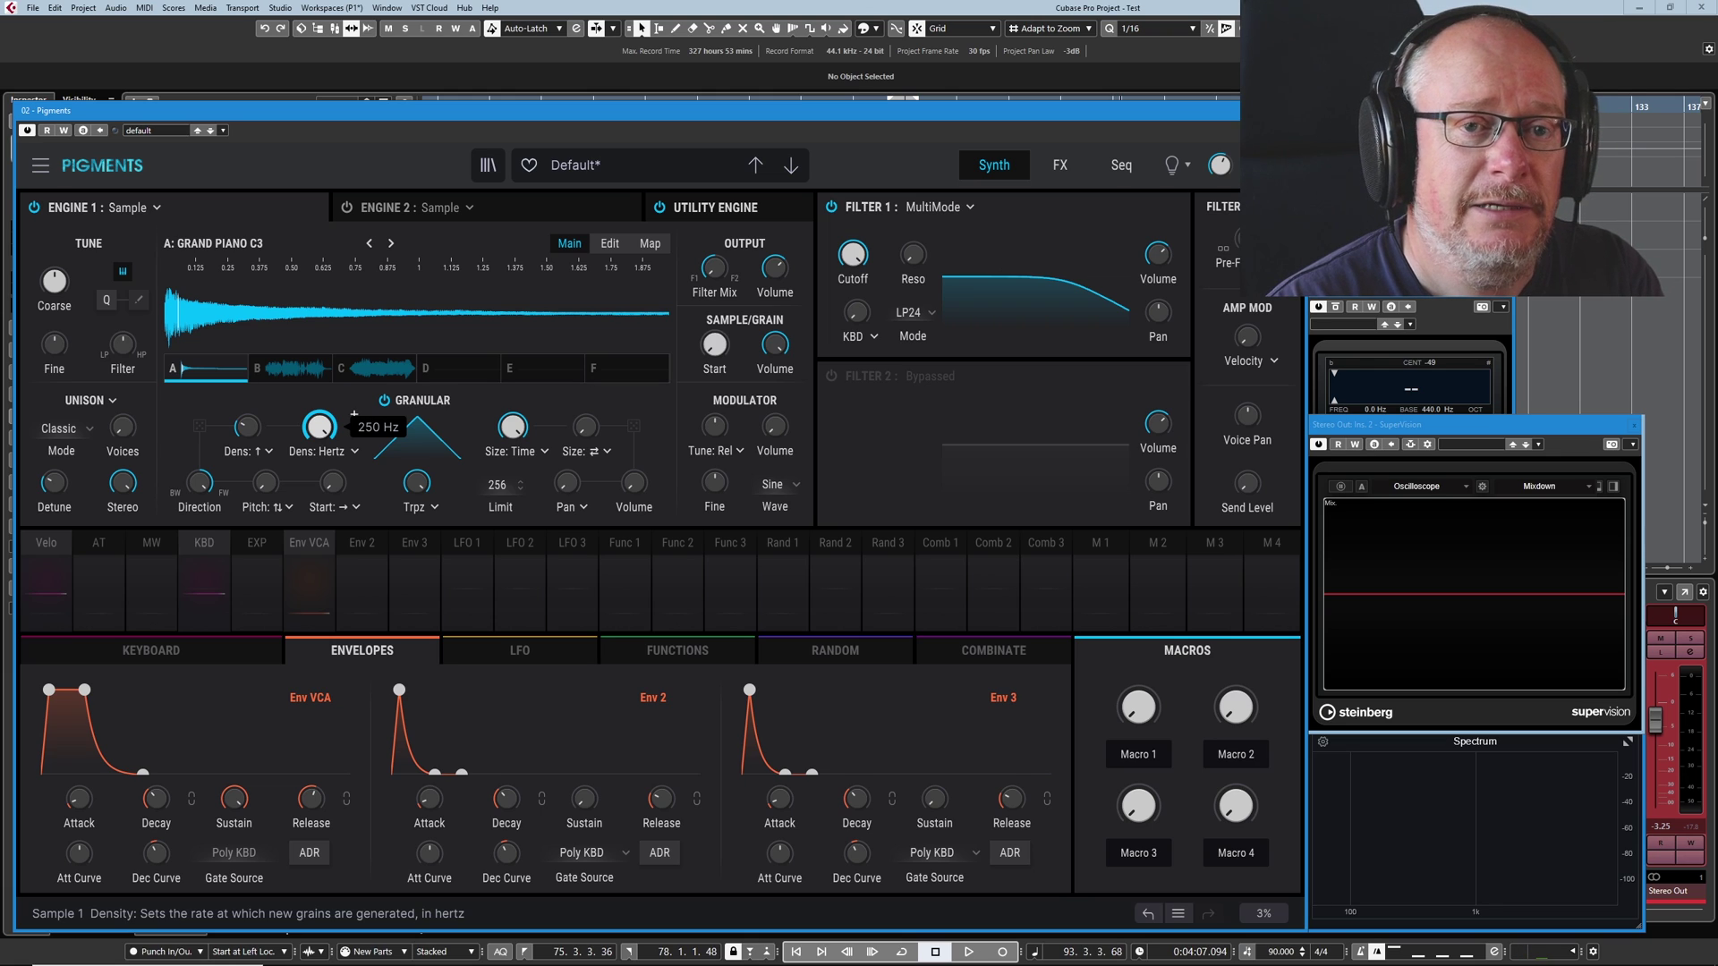
pyautogui.moveTo(354, 415); pyautogui.dragTo(353, 414)
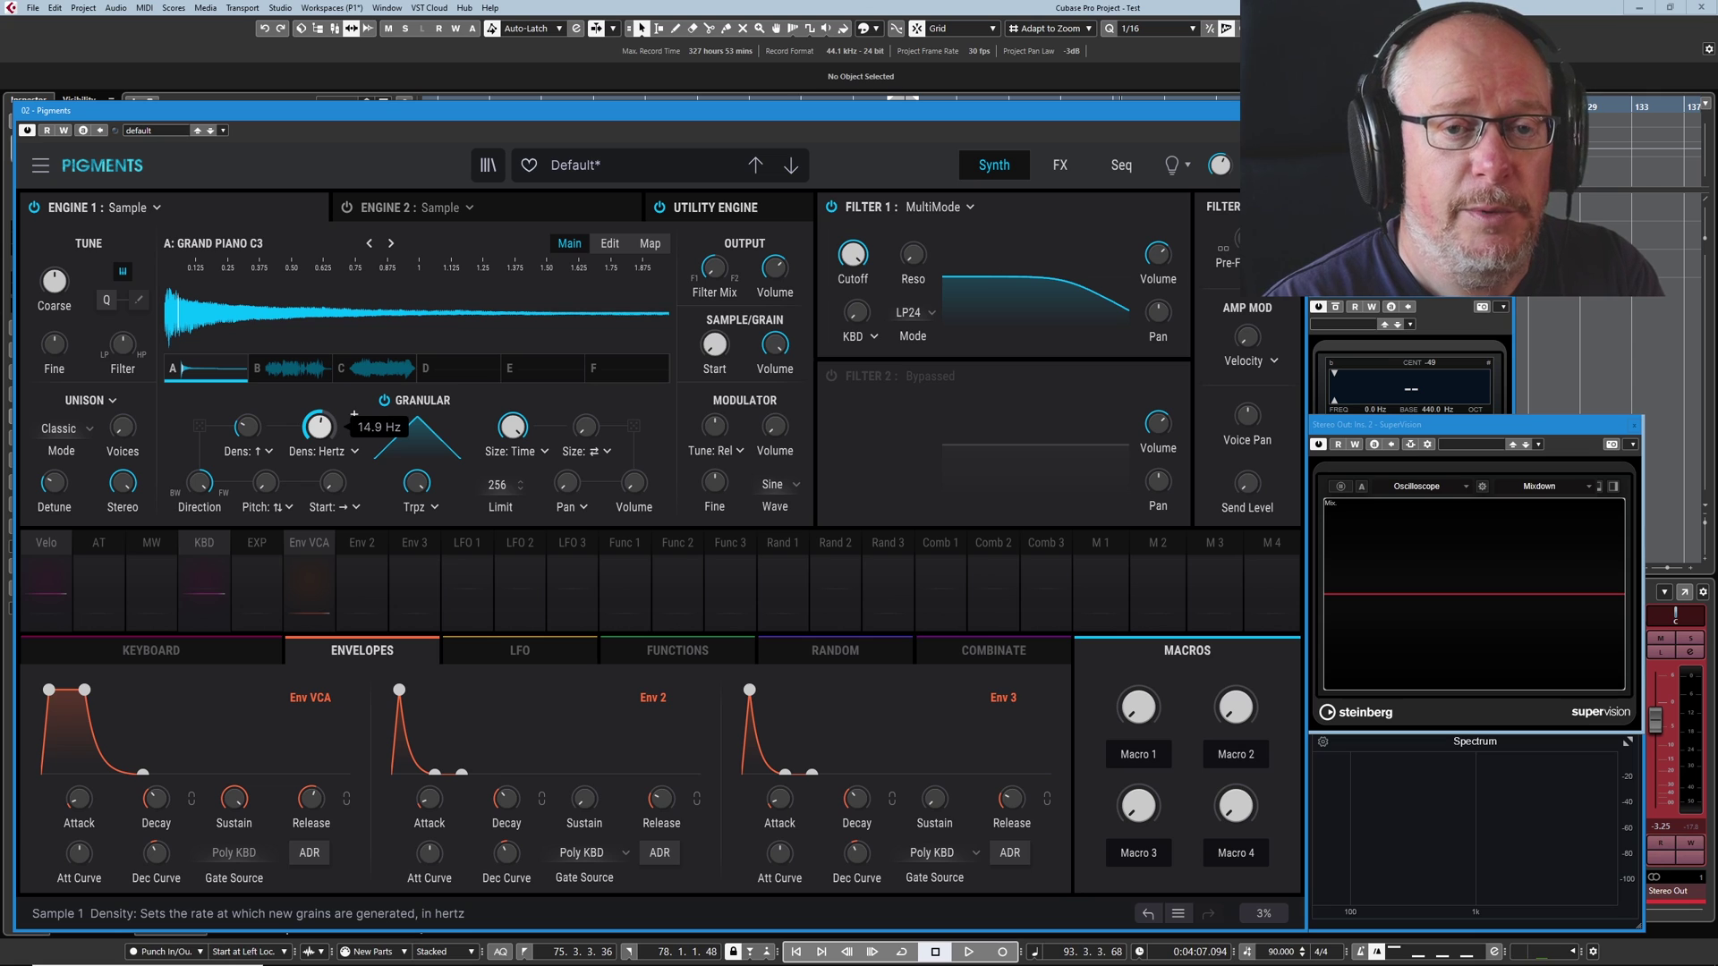
pyautogui.moveTo(354, 414); pyautogui.dragTo(353, 414)
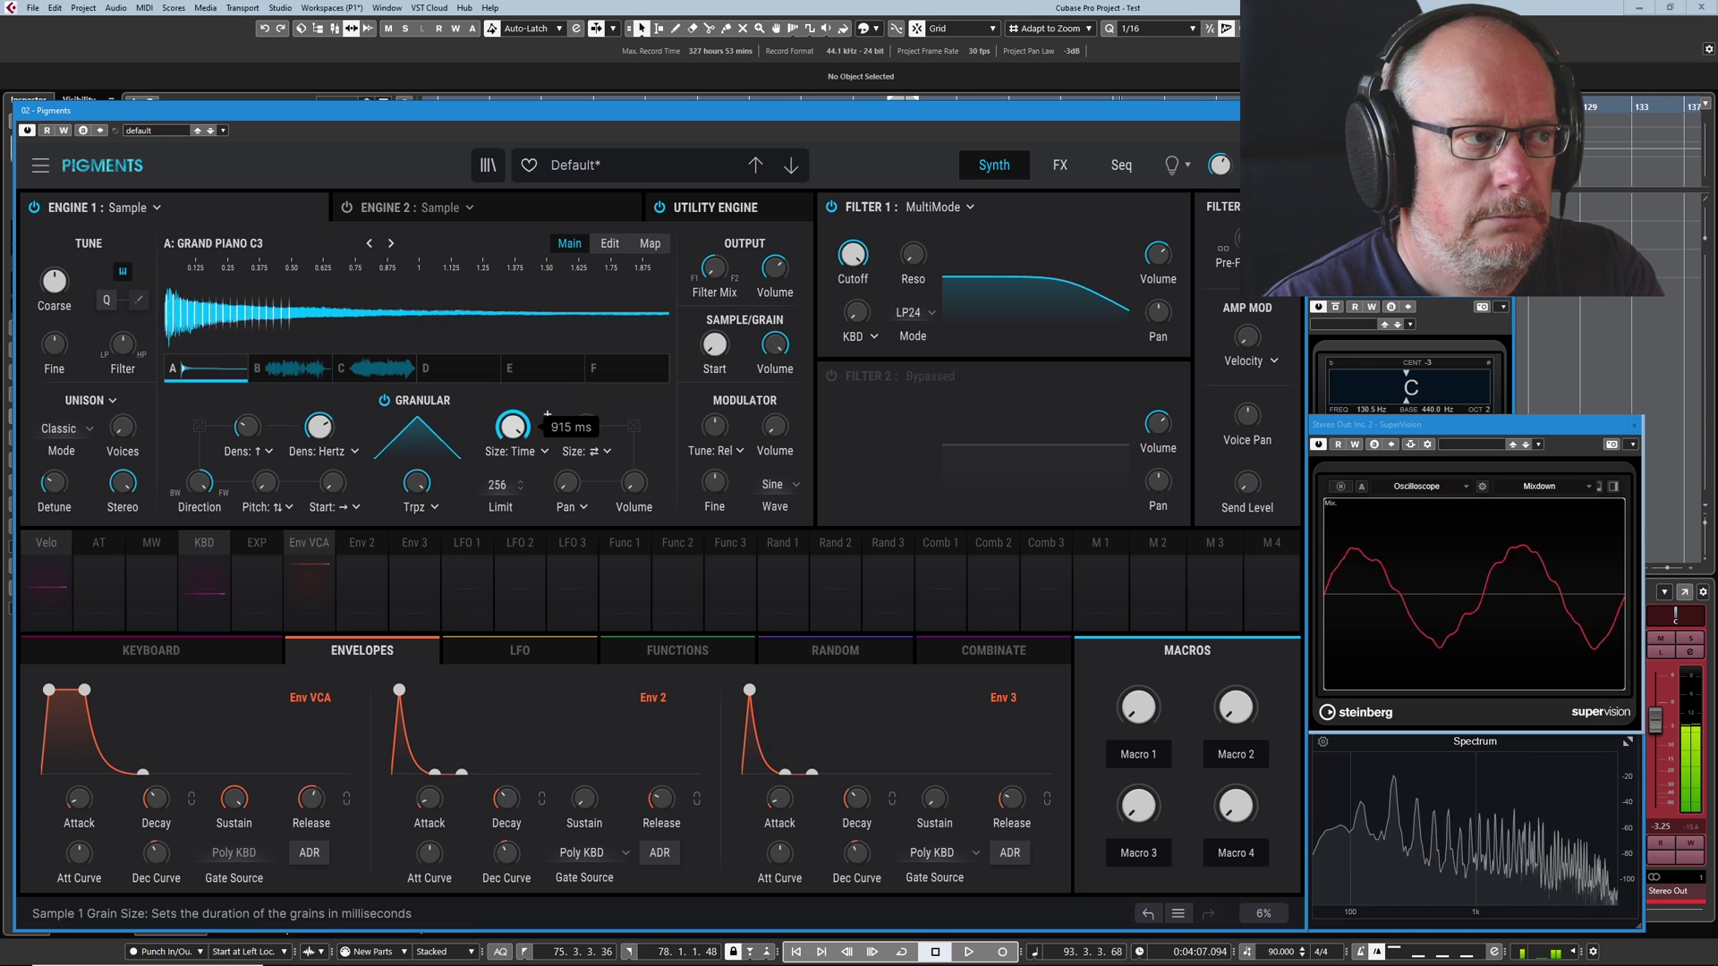
pyautogui.moveTo(547, 415); pyautogui.dragTo(546, 415)
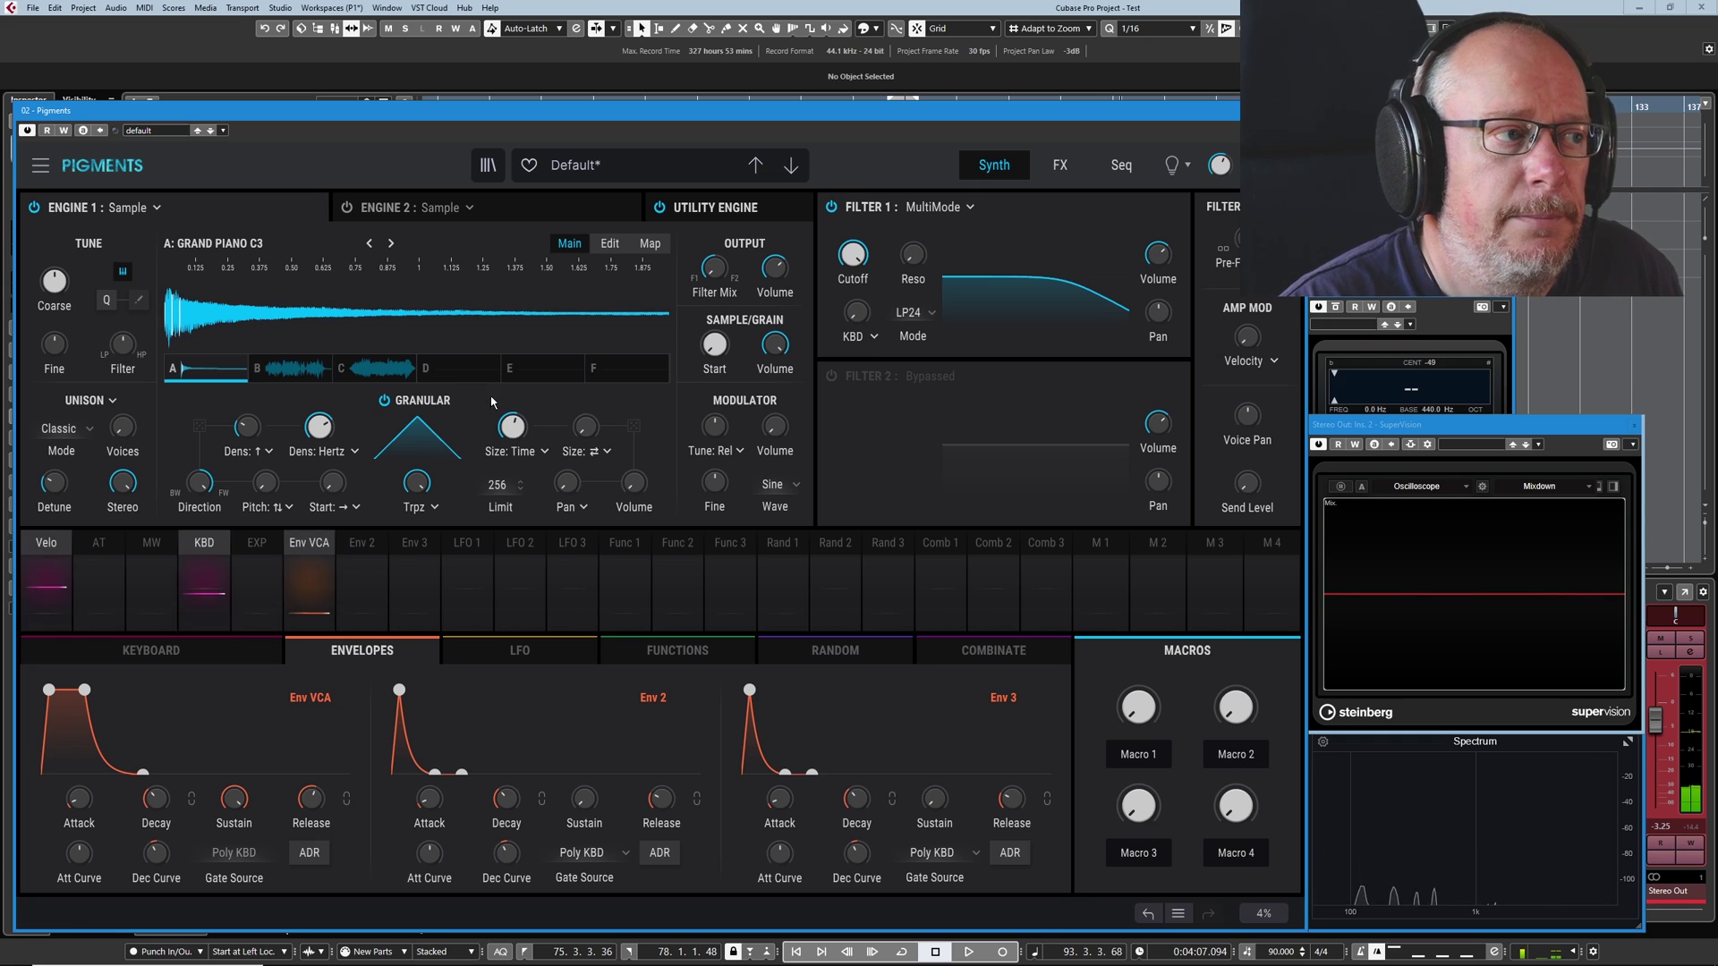
pyautogui.moveTo(517, 440); pyautogui.dragTo(522, 435)
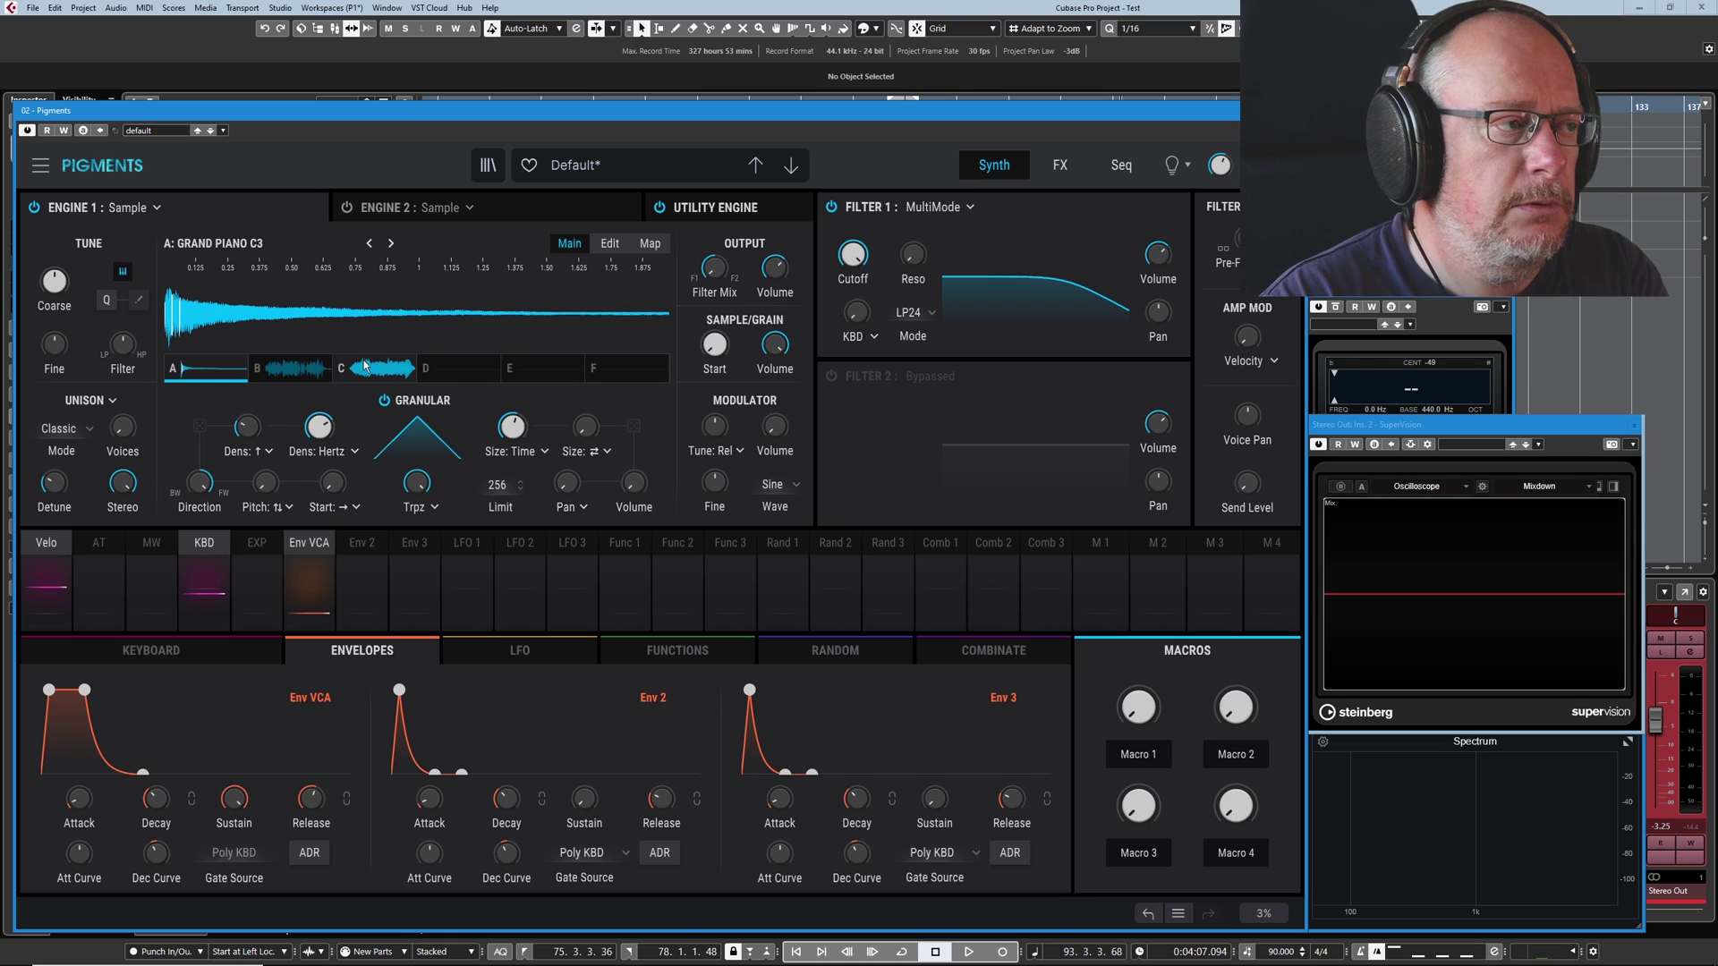
# Step: Set the granular Dens: Hertz knob to about 27.6 Hz while a note plays
pyautogui.moveTo(542, 418)
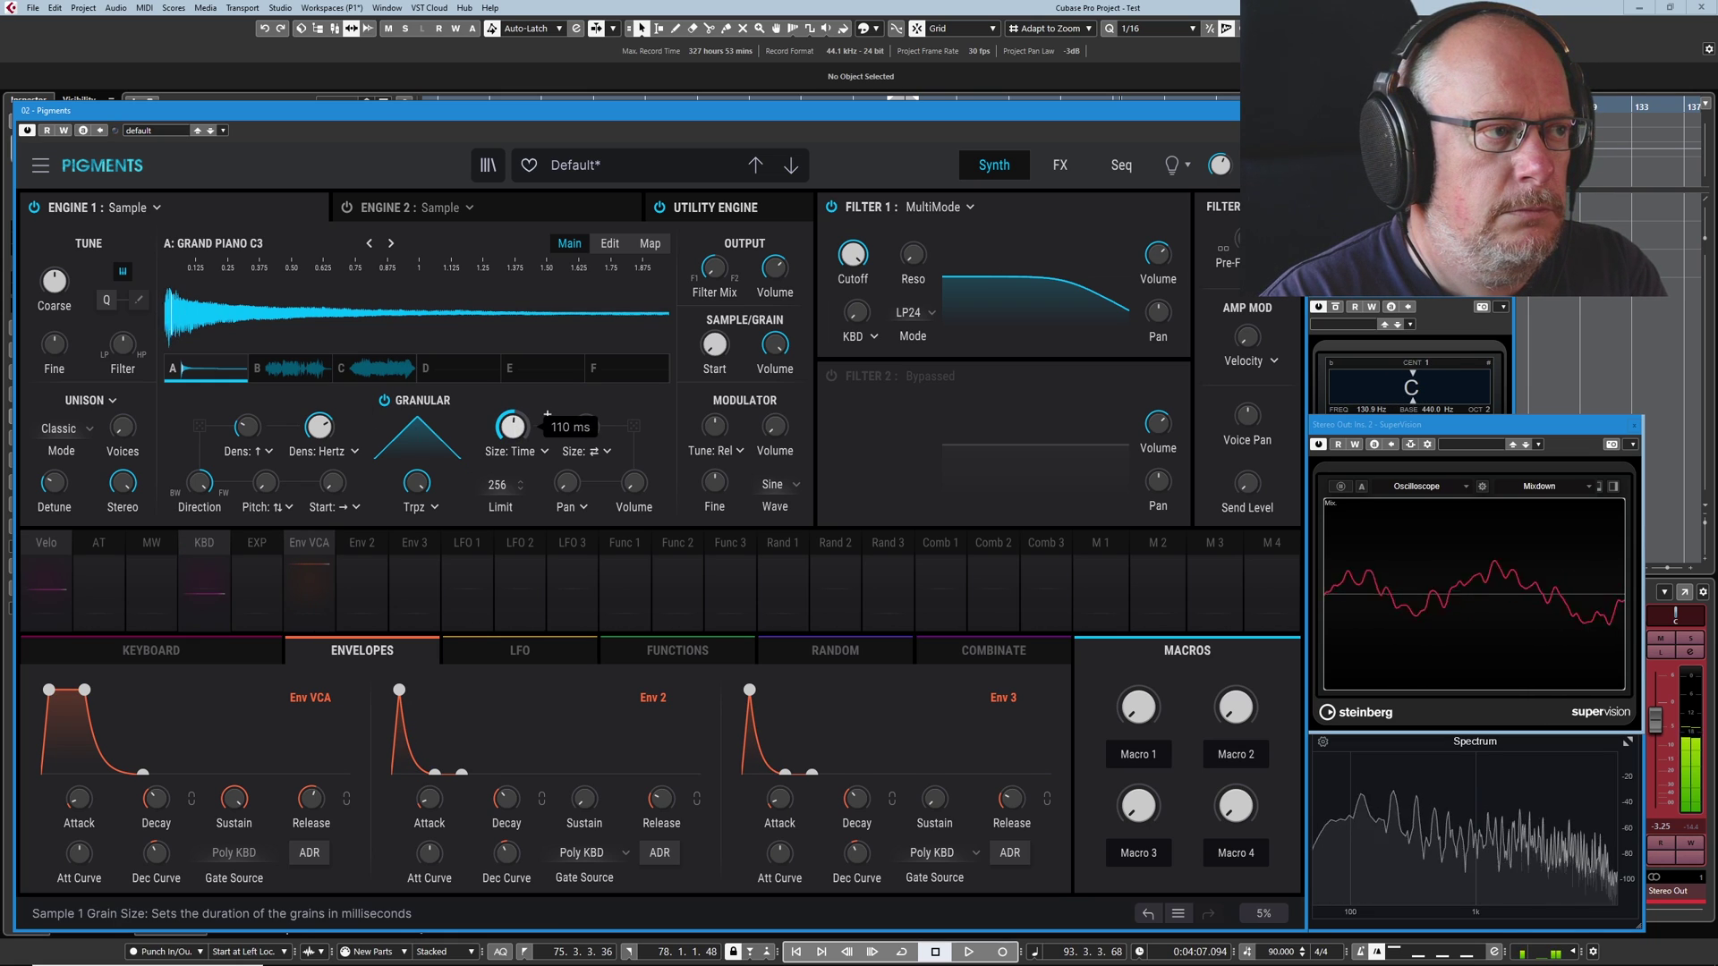
pyautogui.moveTo(353, 414)
pyautogui.scroll(-5, 353, 415)
pyautogui.moveTo(324, 430); pyautogui.dragTo(325, 421)
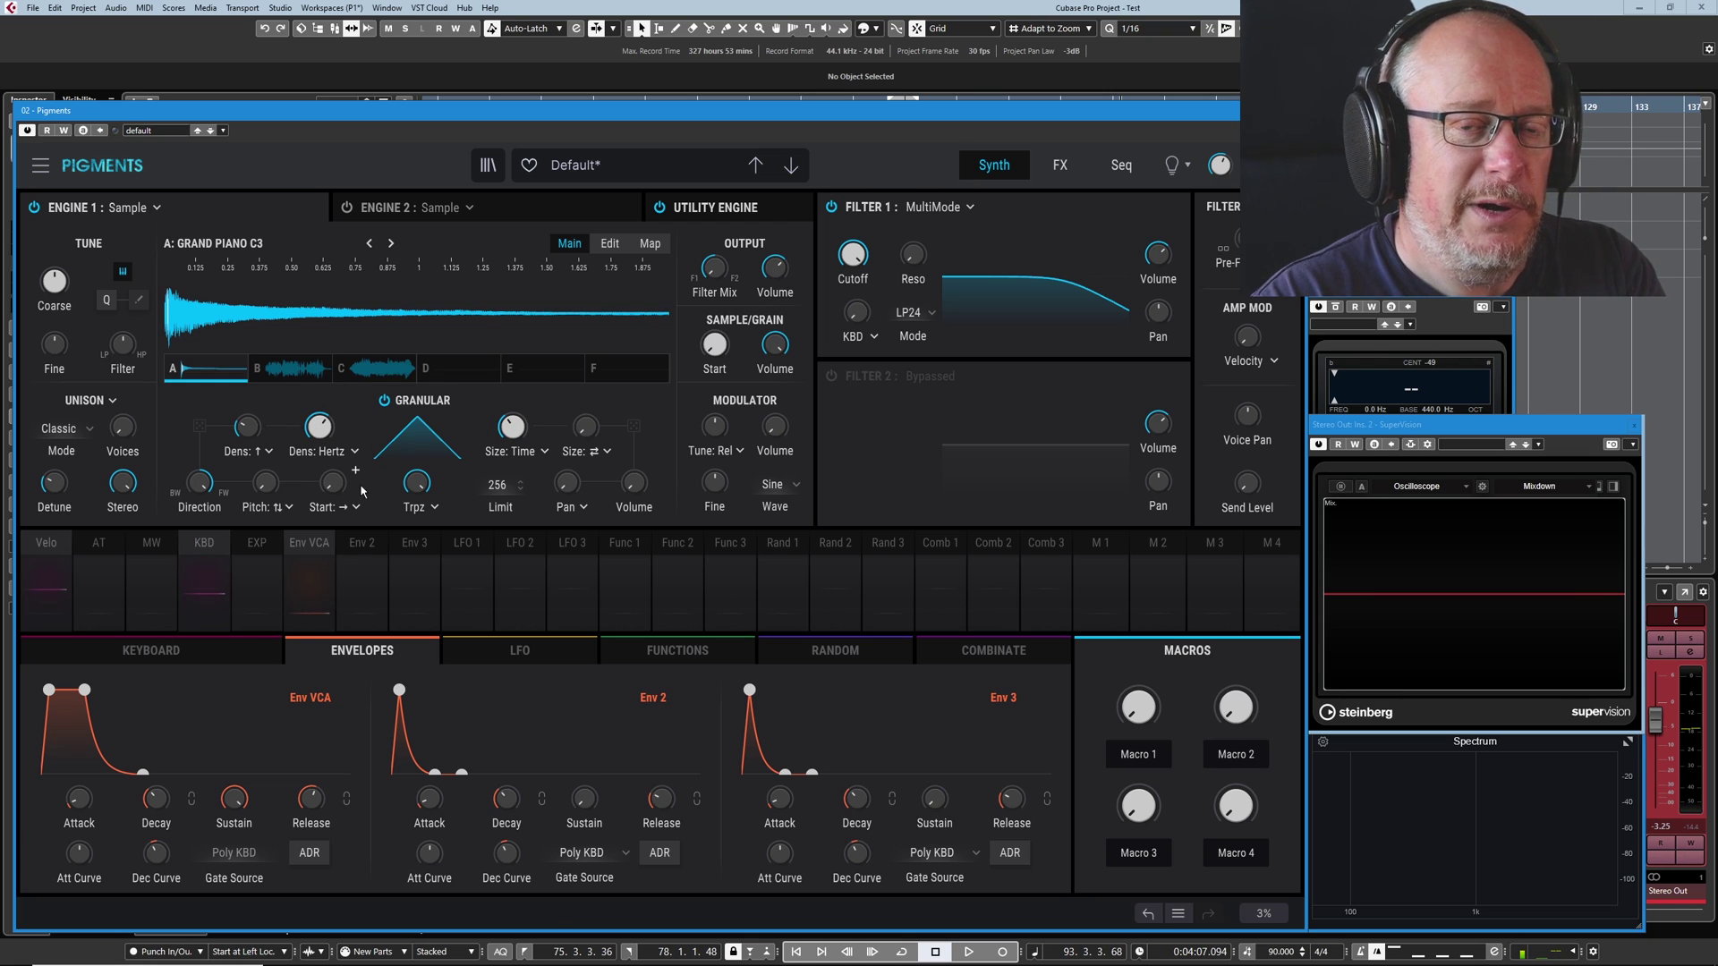
pyautogui.moveTo(354, 415)
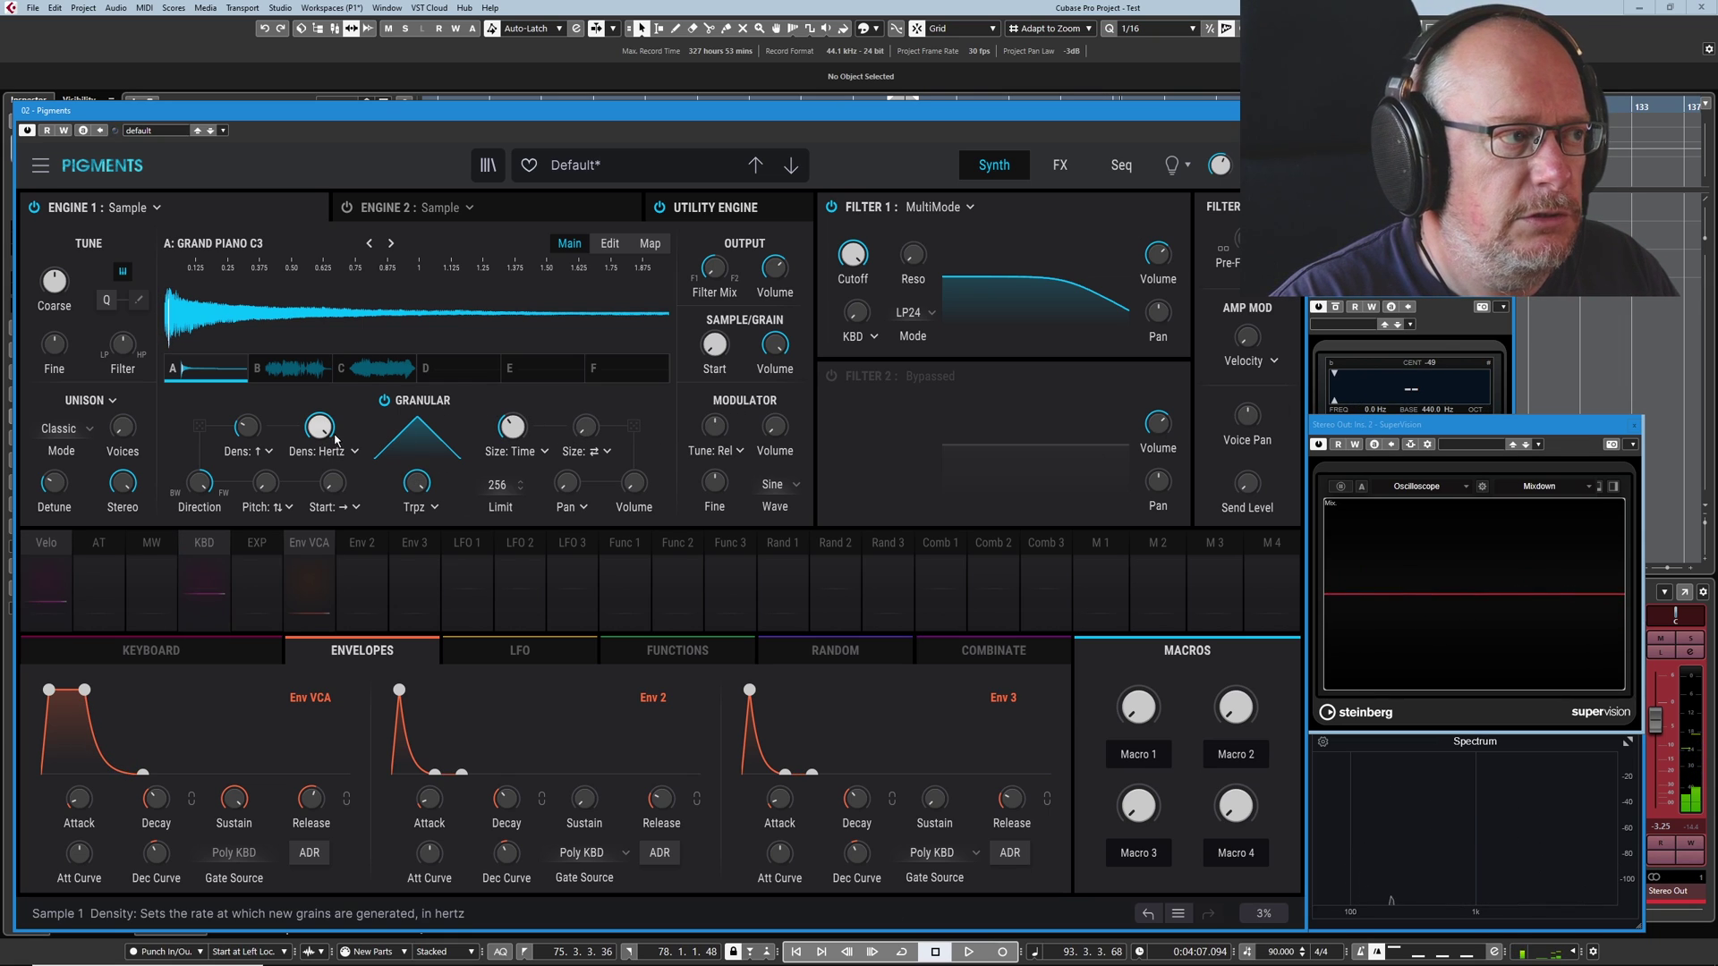
pyautogui.moveTo(319, 427)
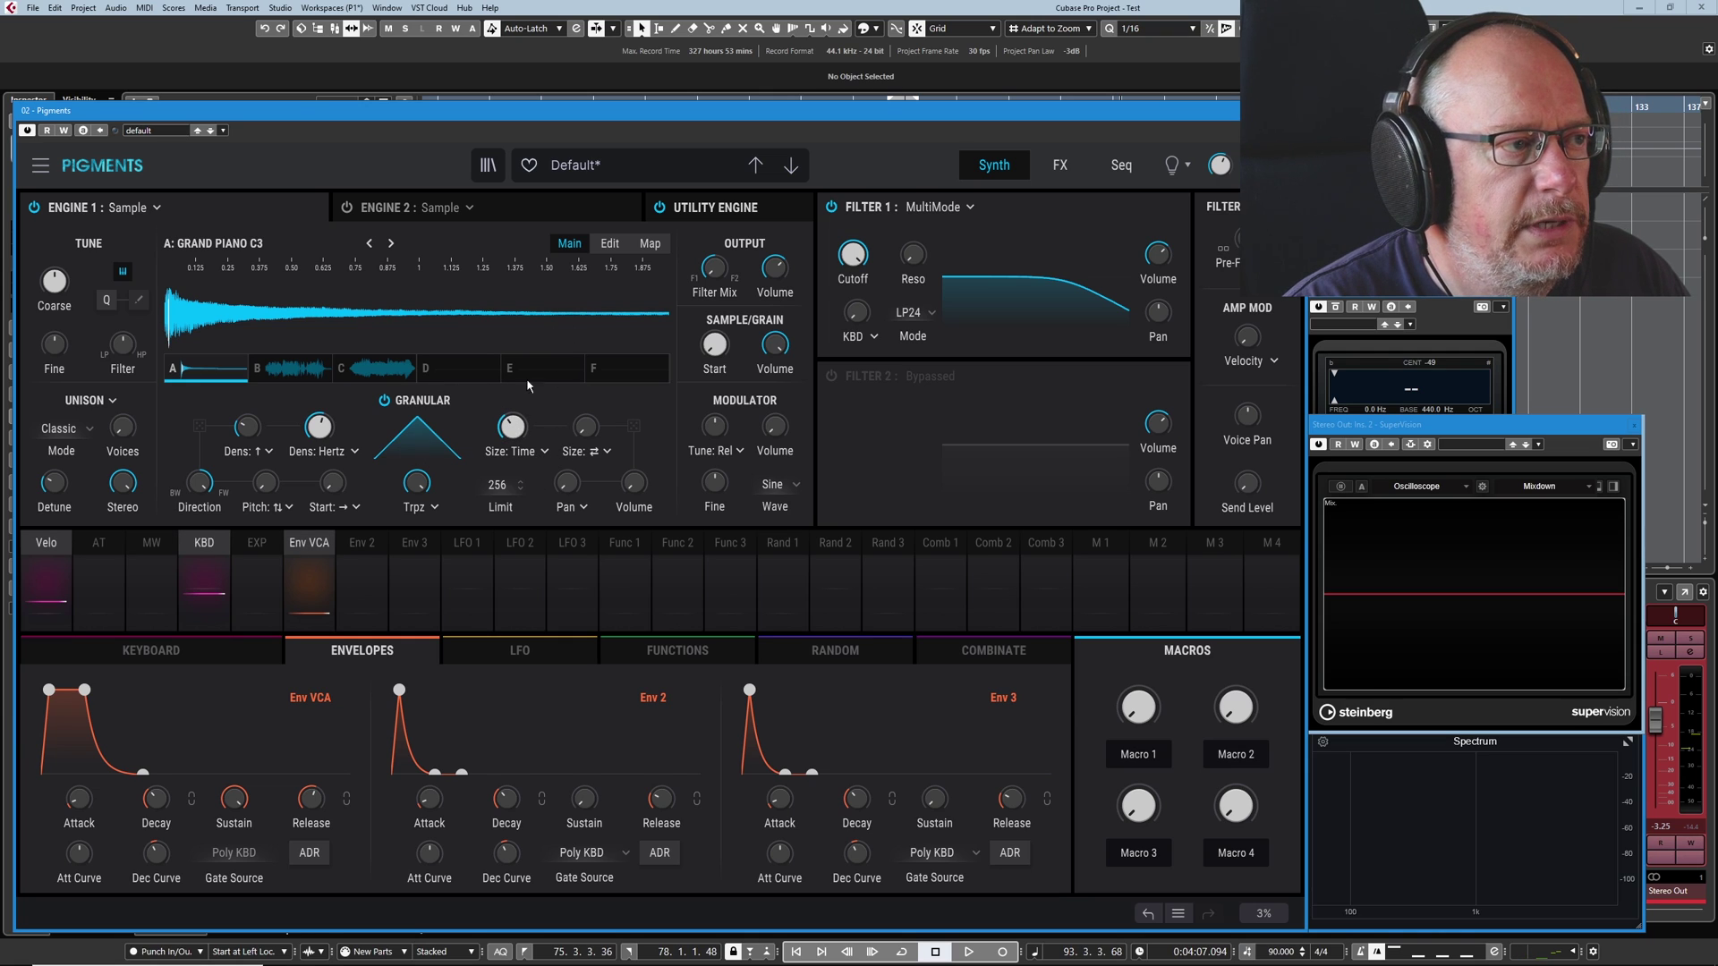
# Step: Add random variation to the grain size
pyautogui.moveTo(590, 439)
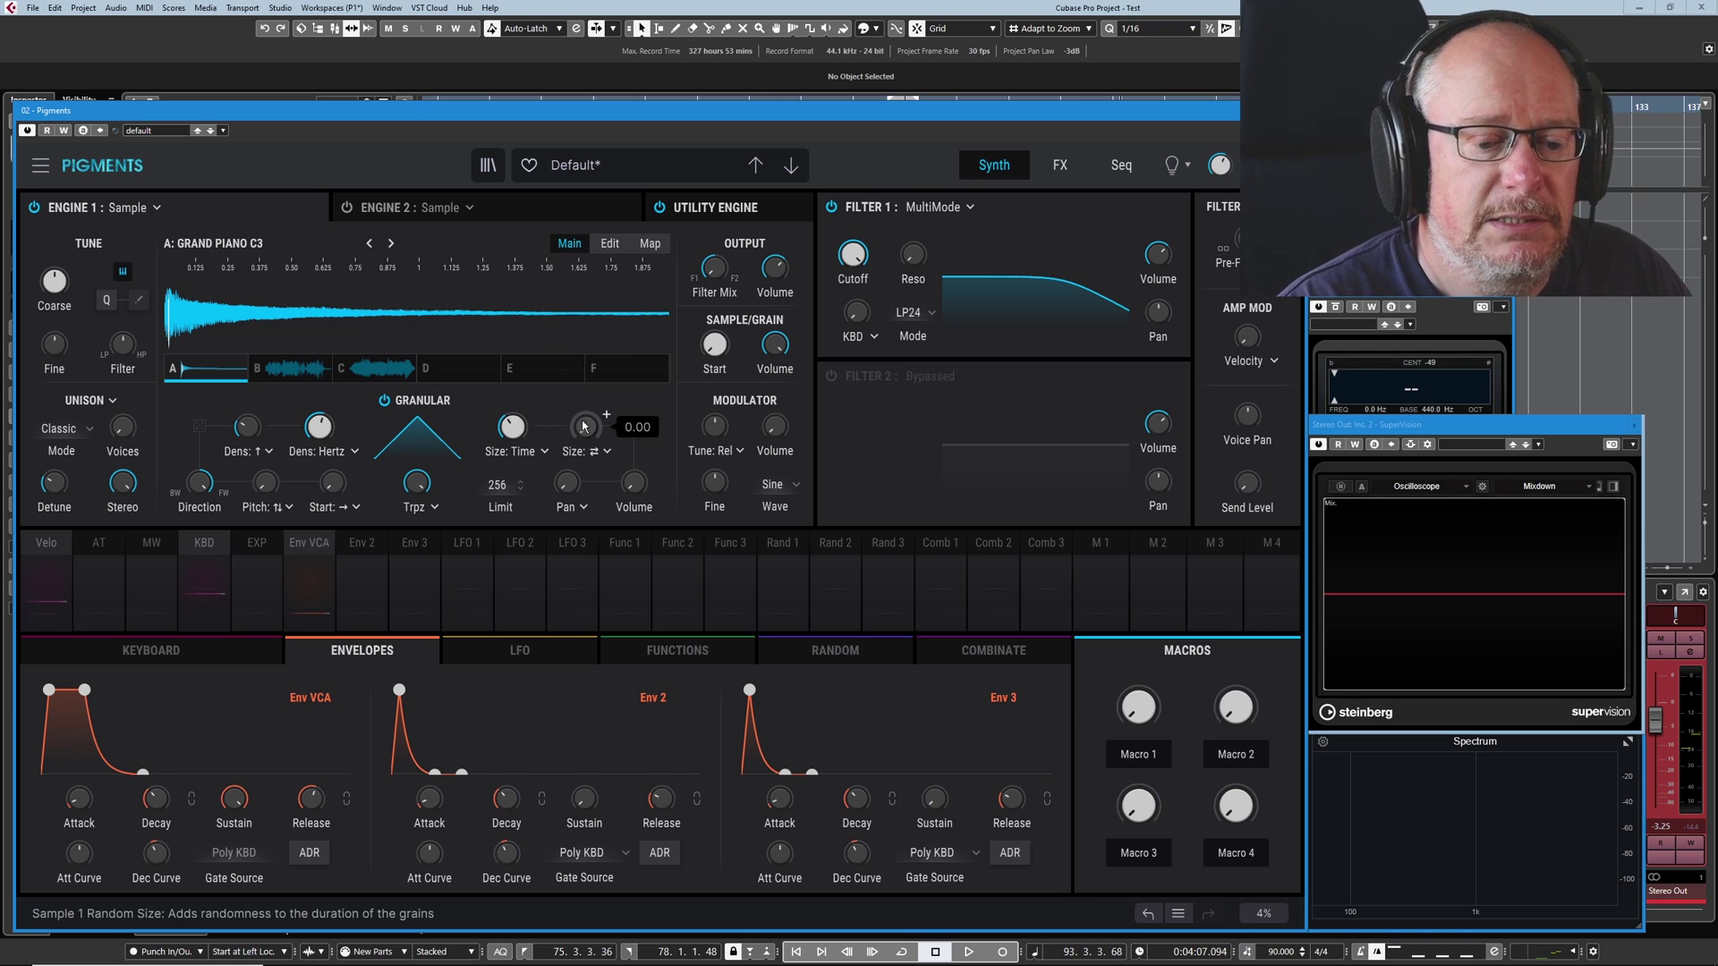
pyautogui.moveTo(547, 415)
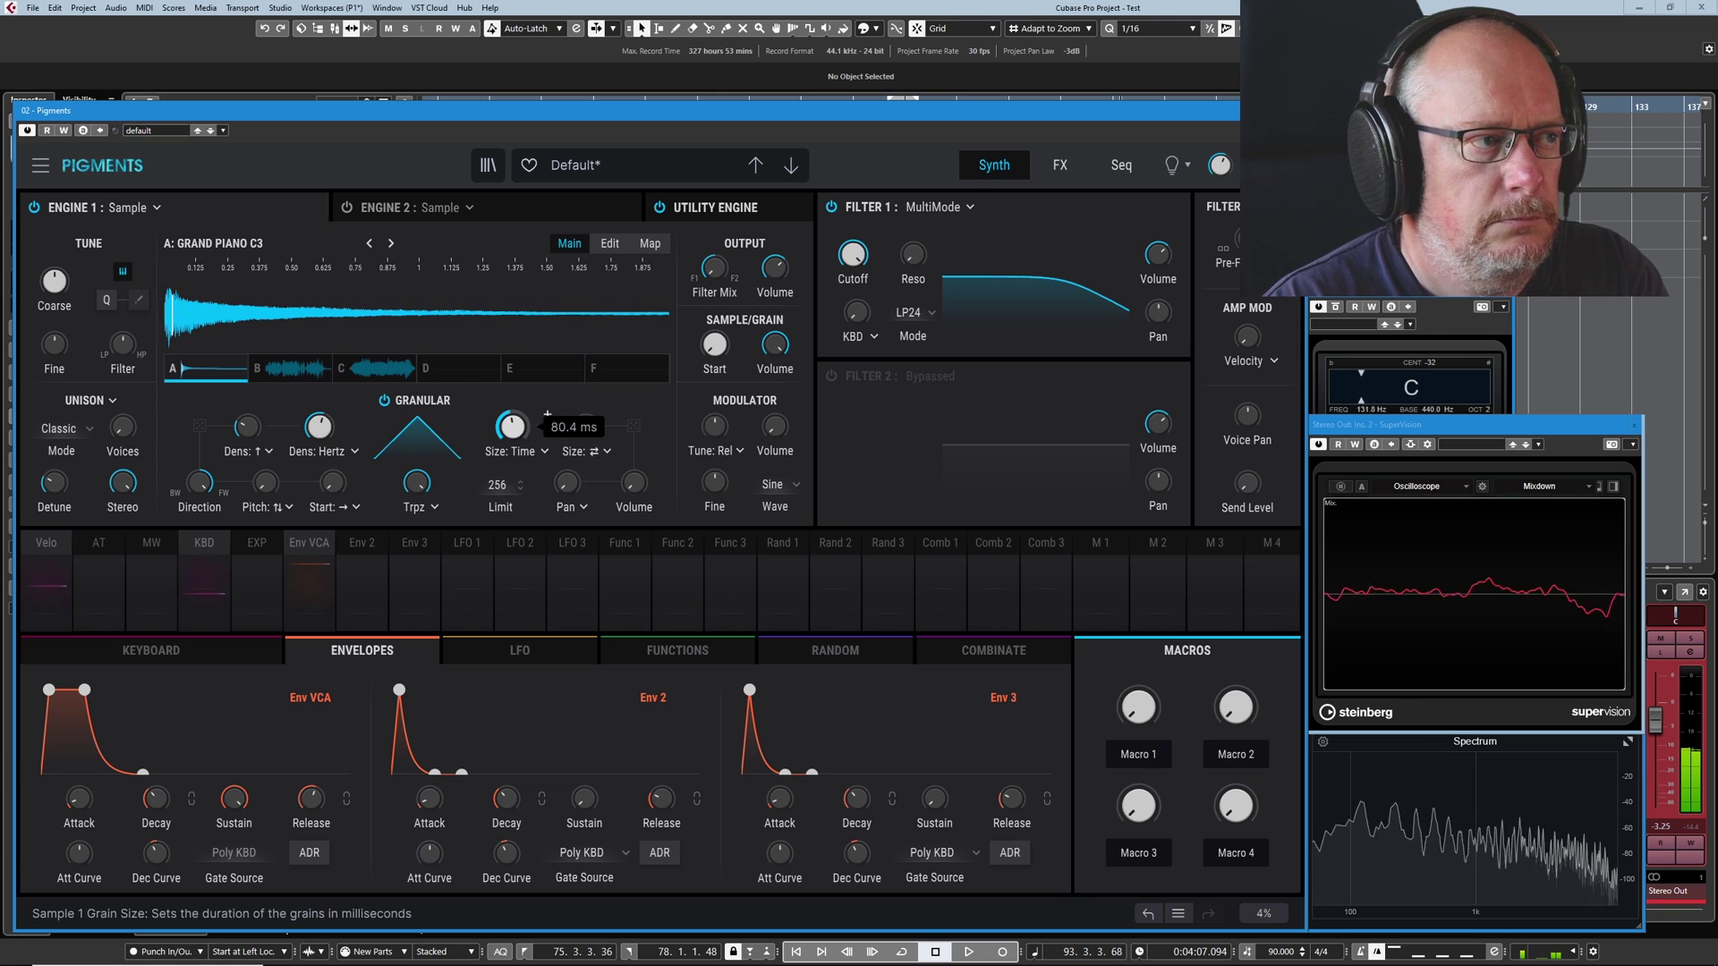
pyautogui.moveTo(586, 425); pyautogui.dragTo(607, 414)
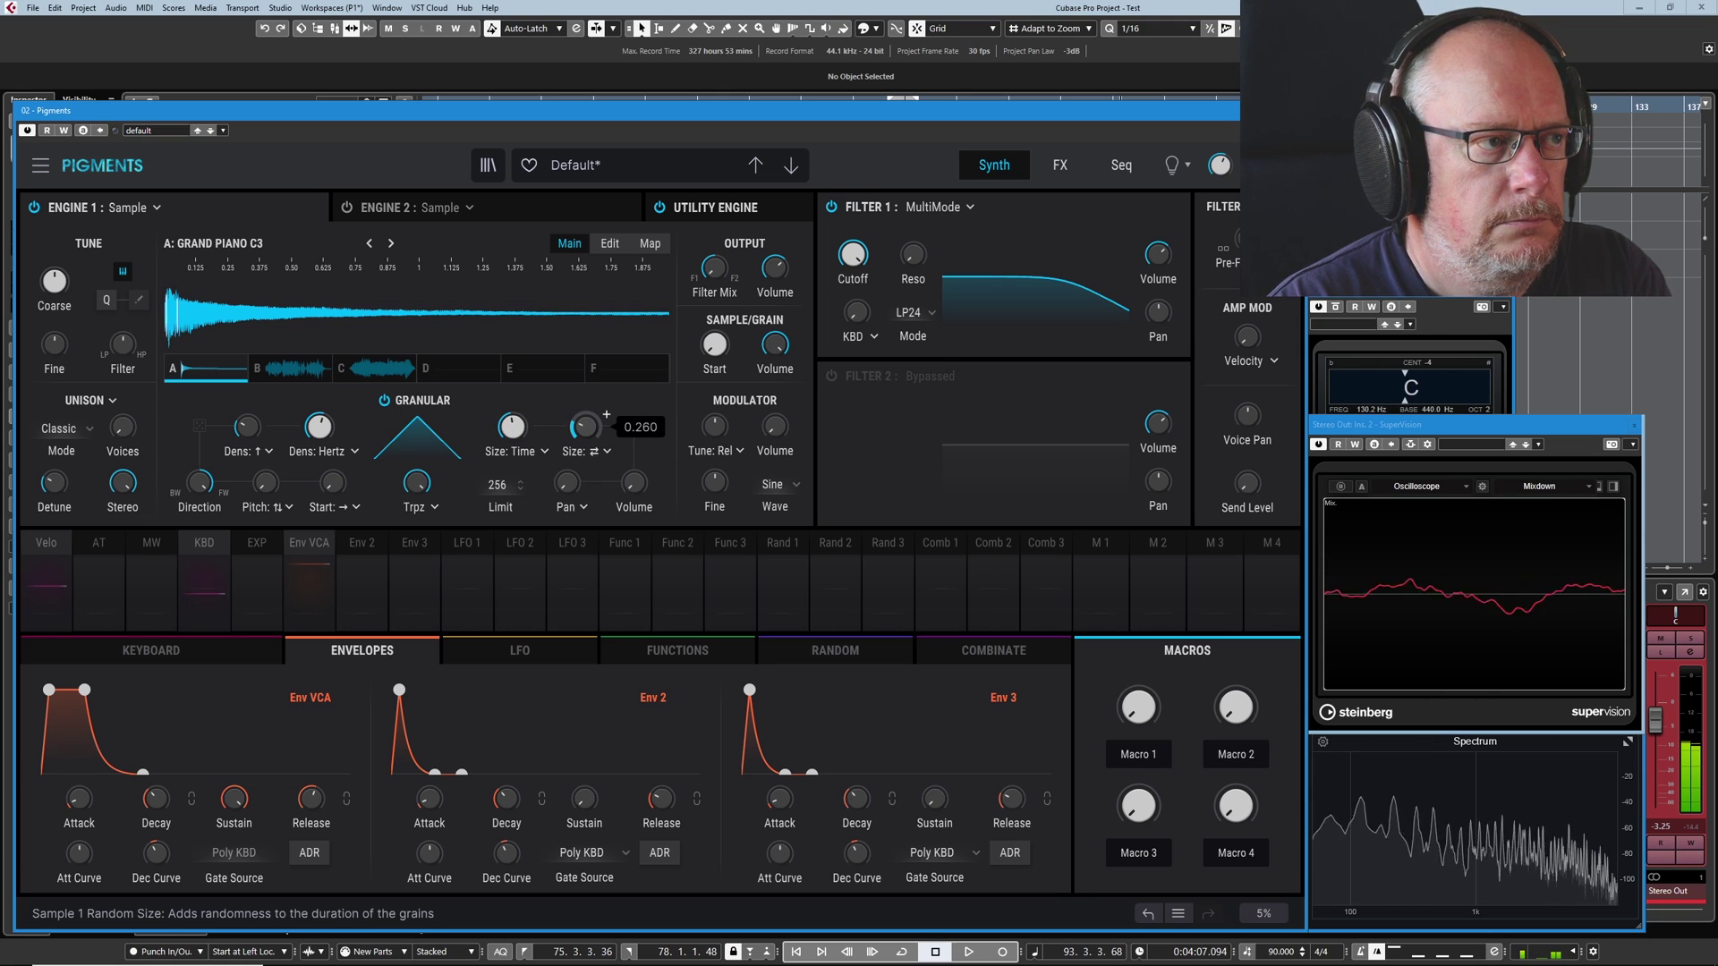
pyautogui.scroll(5, 607, 415)
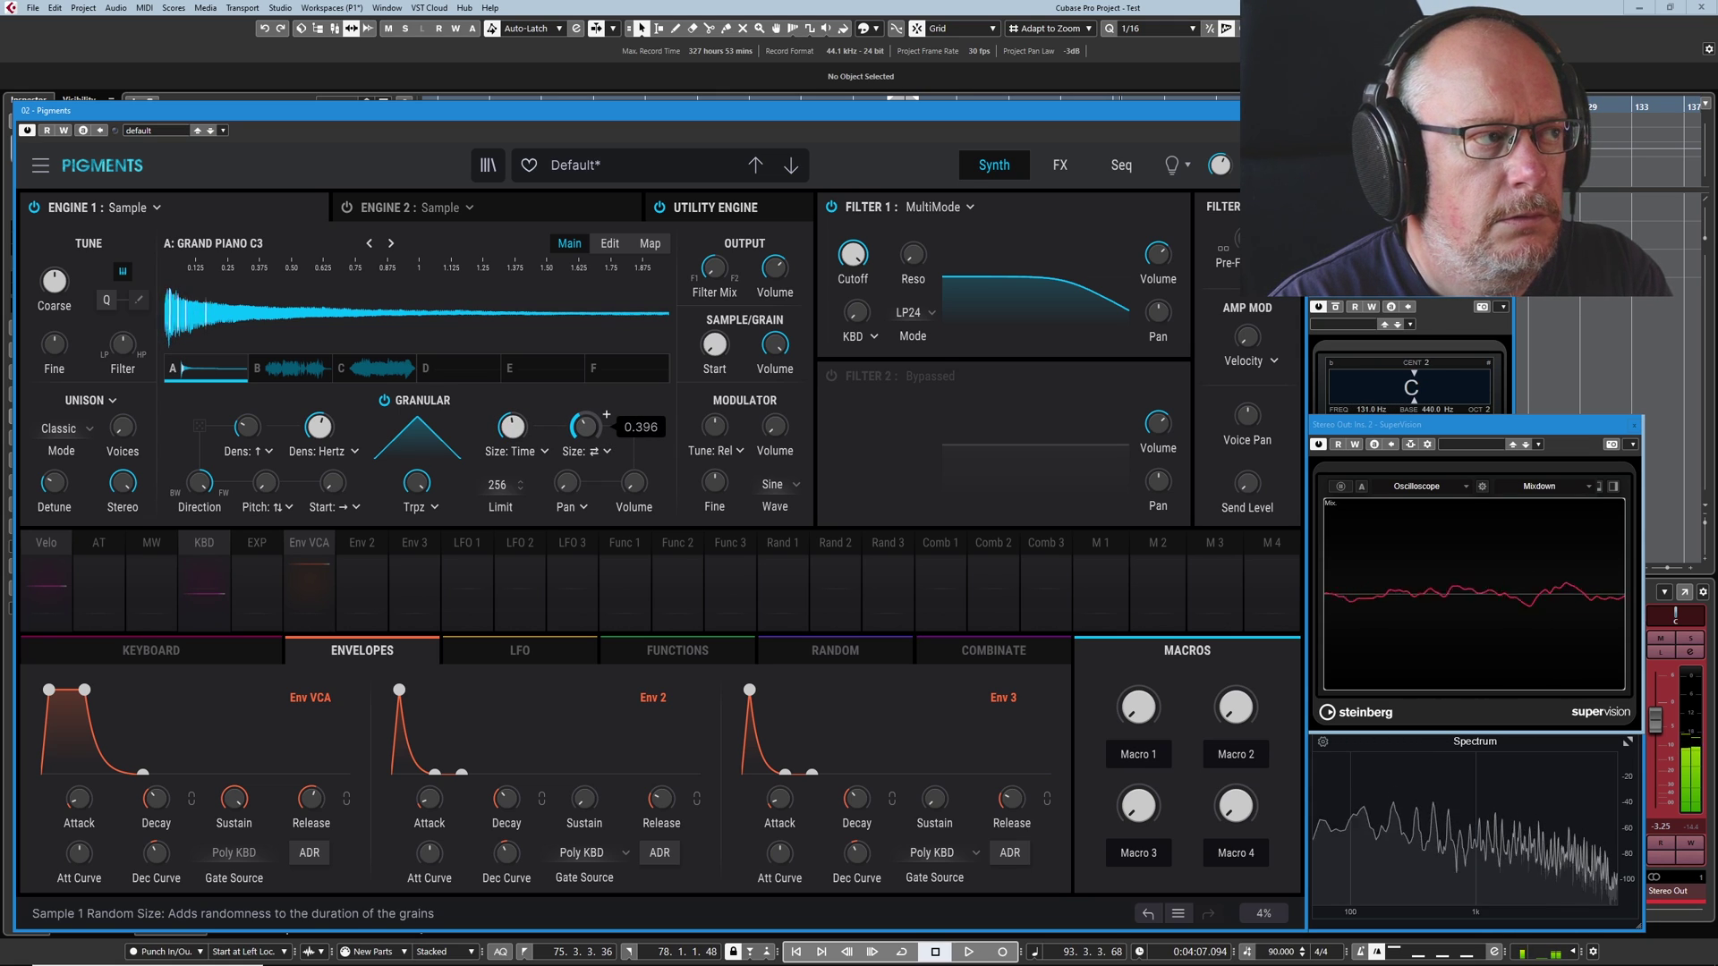
pyautogui.scroll(2, 606, 414)
pyautogui.moveTo(514, 437)
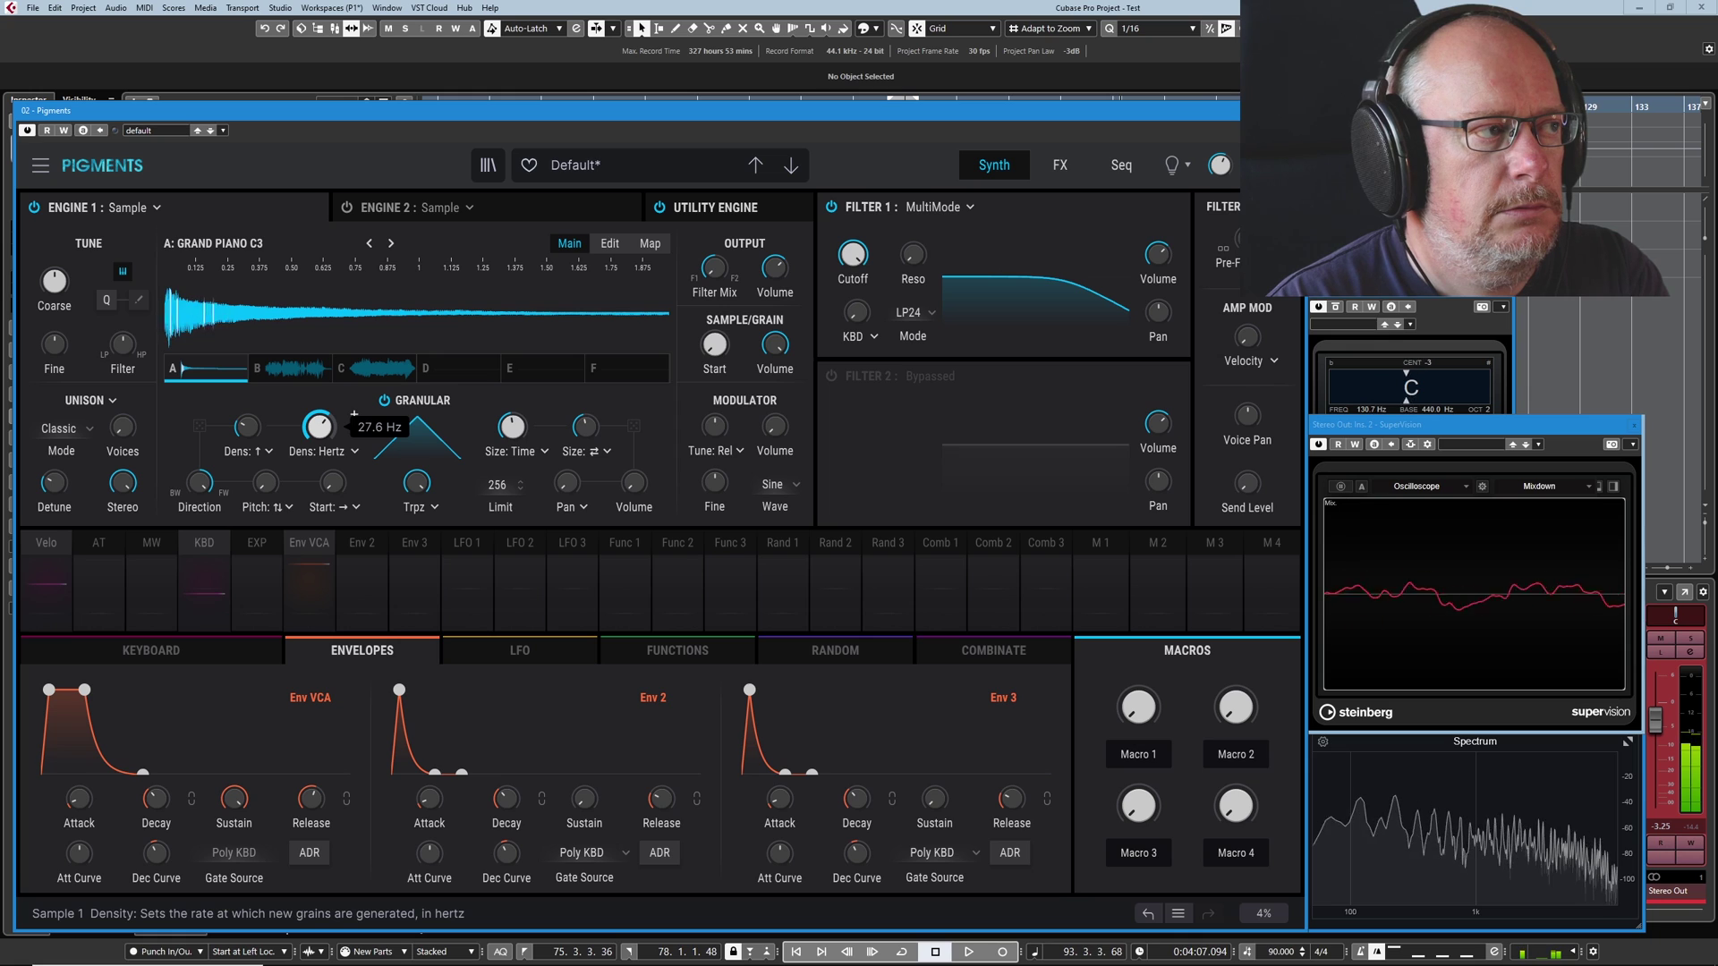
pyautogui.moveTo(268, 414)
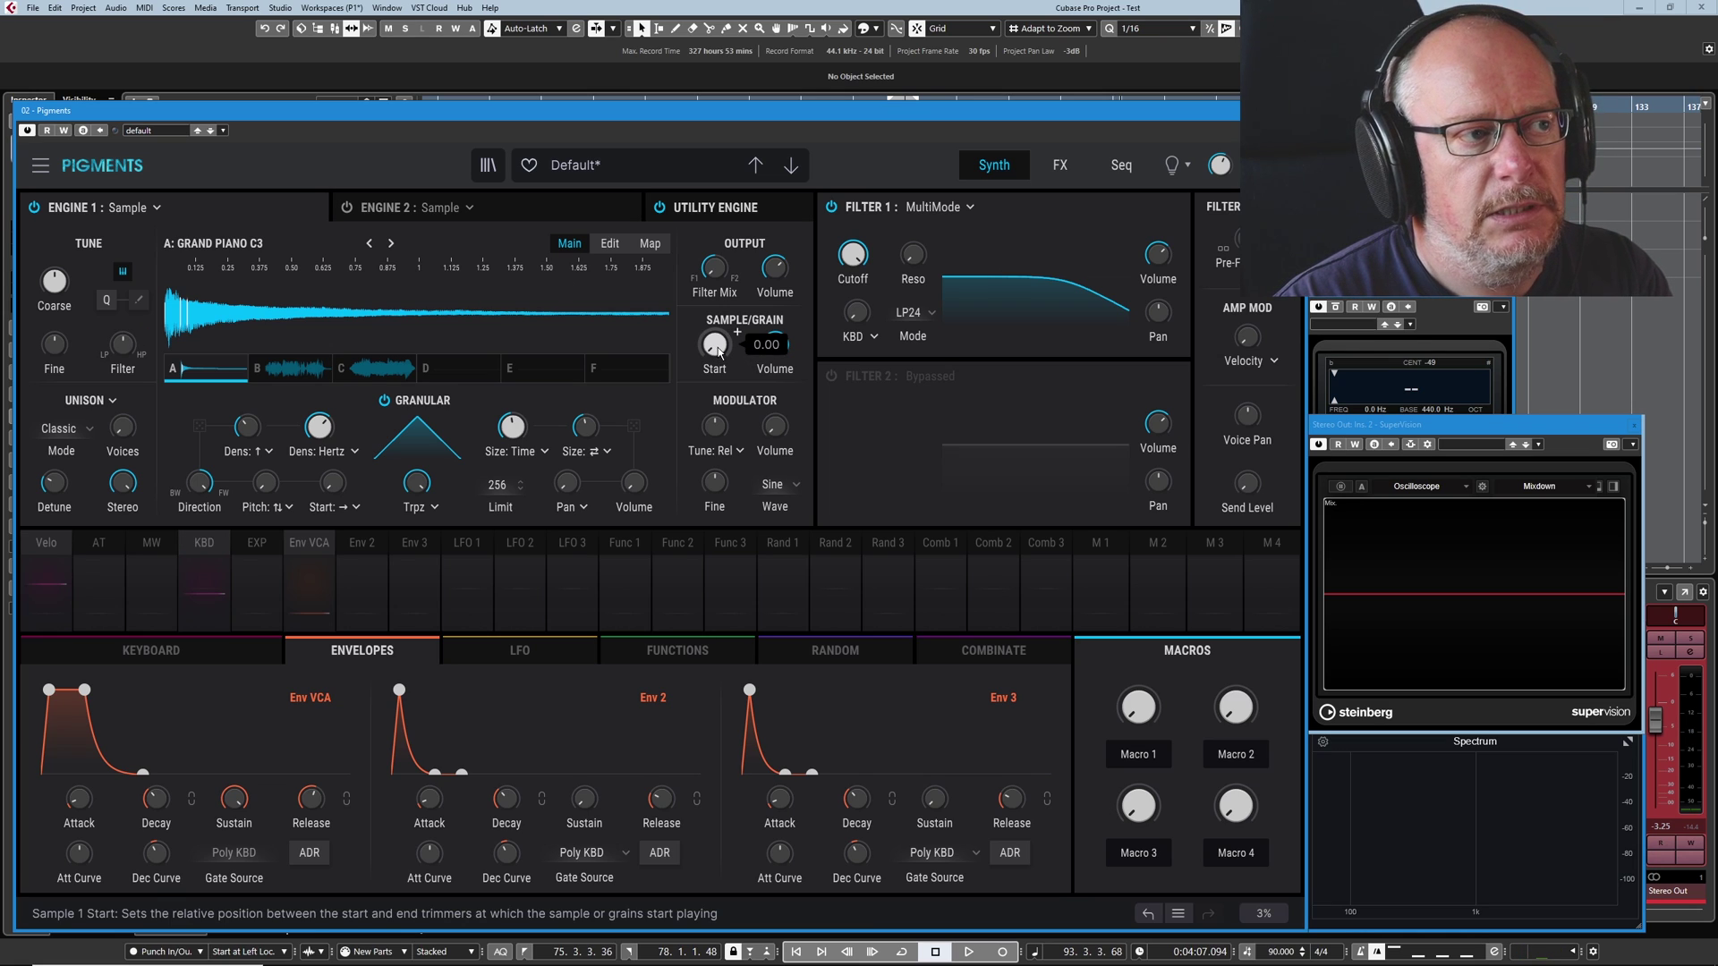
# Step: Move grain start slightly into the sample and set Direction to 100% Backward
pyautogui.moveTo(716, 346); pyautogui.dragTo(737, 332)
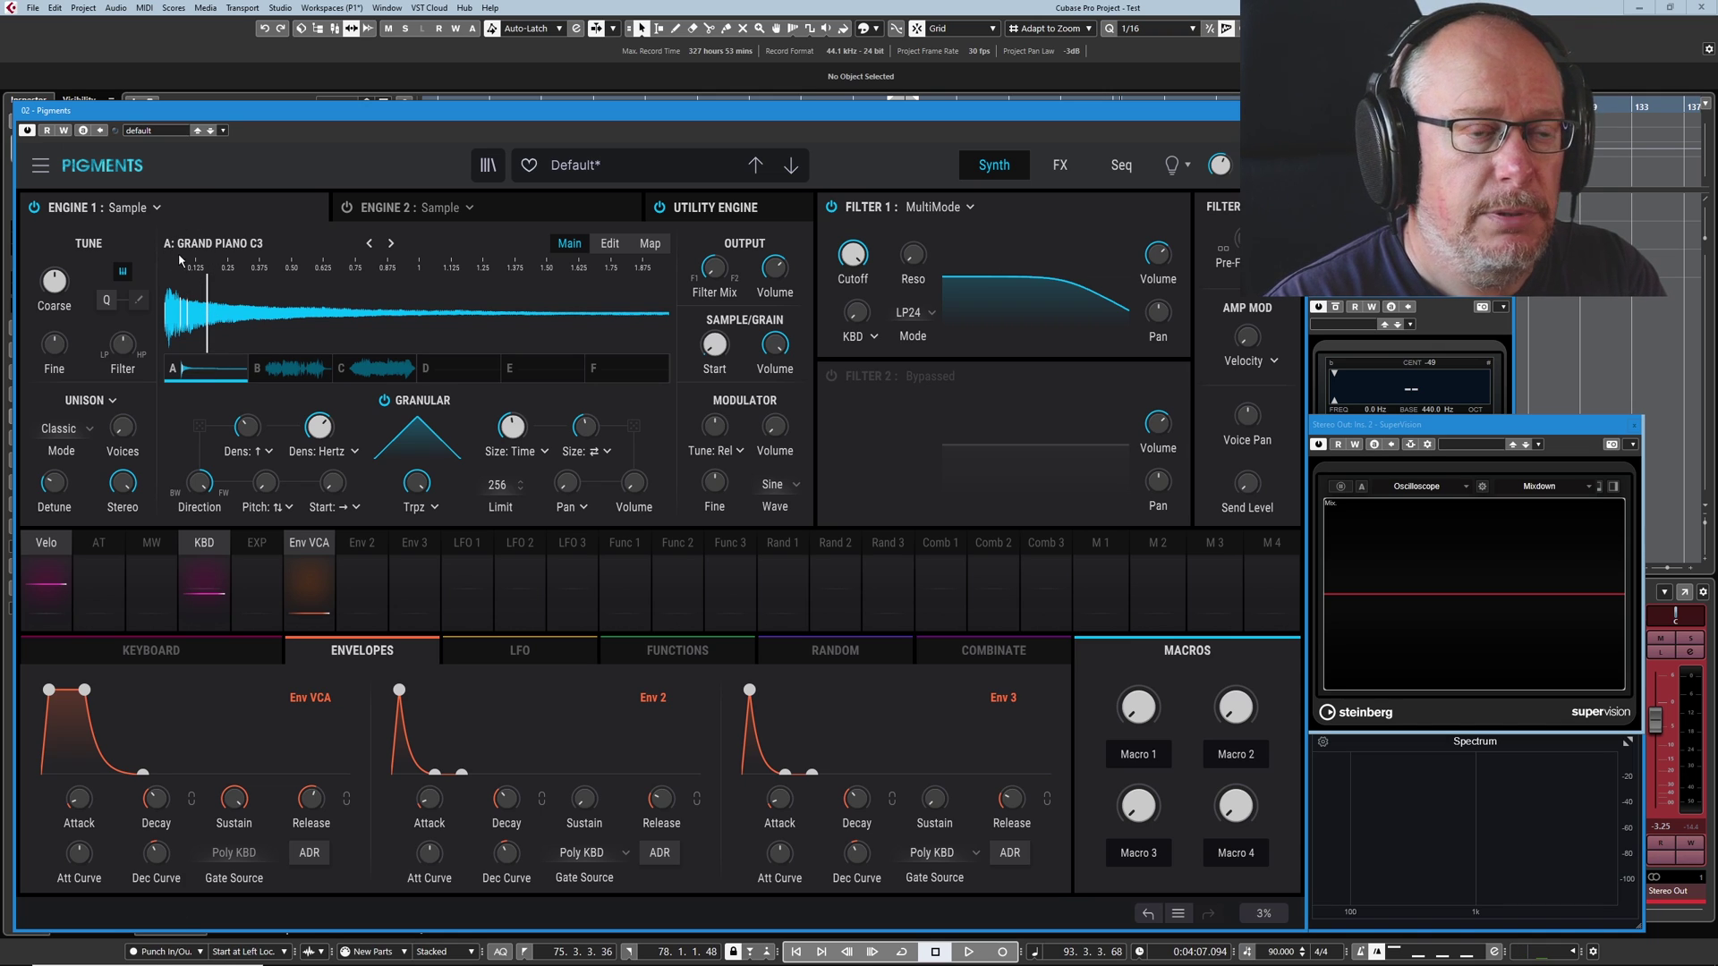
pyautogui.moveTo(714, 345); pyautogui.dragTo(711, 335)
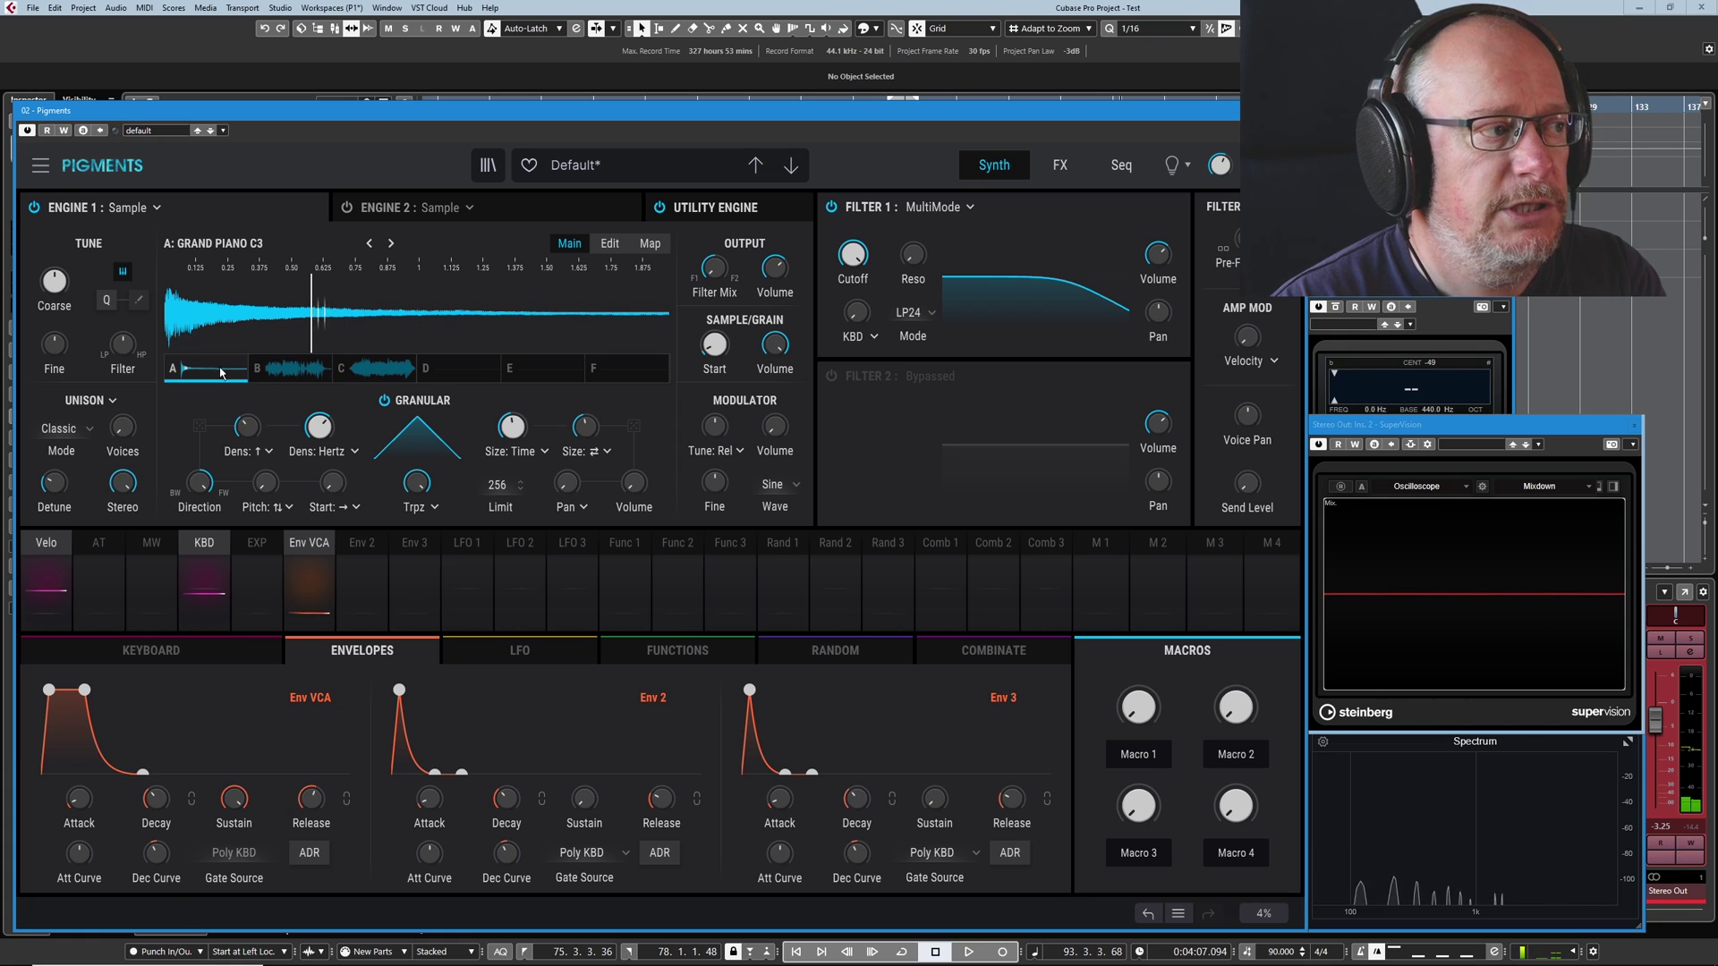
pyautogui.moveTo(204, 484)
pyautogui.moveTo(204, 484)
pyautogui.mouseDown()
pyautogui.moveTo(204, 546)
pyautogui.moveTo(202, 510)
pyautogui.mouseUp()
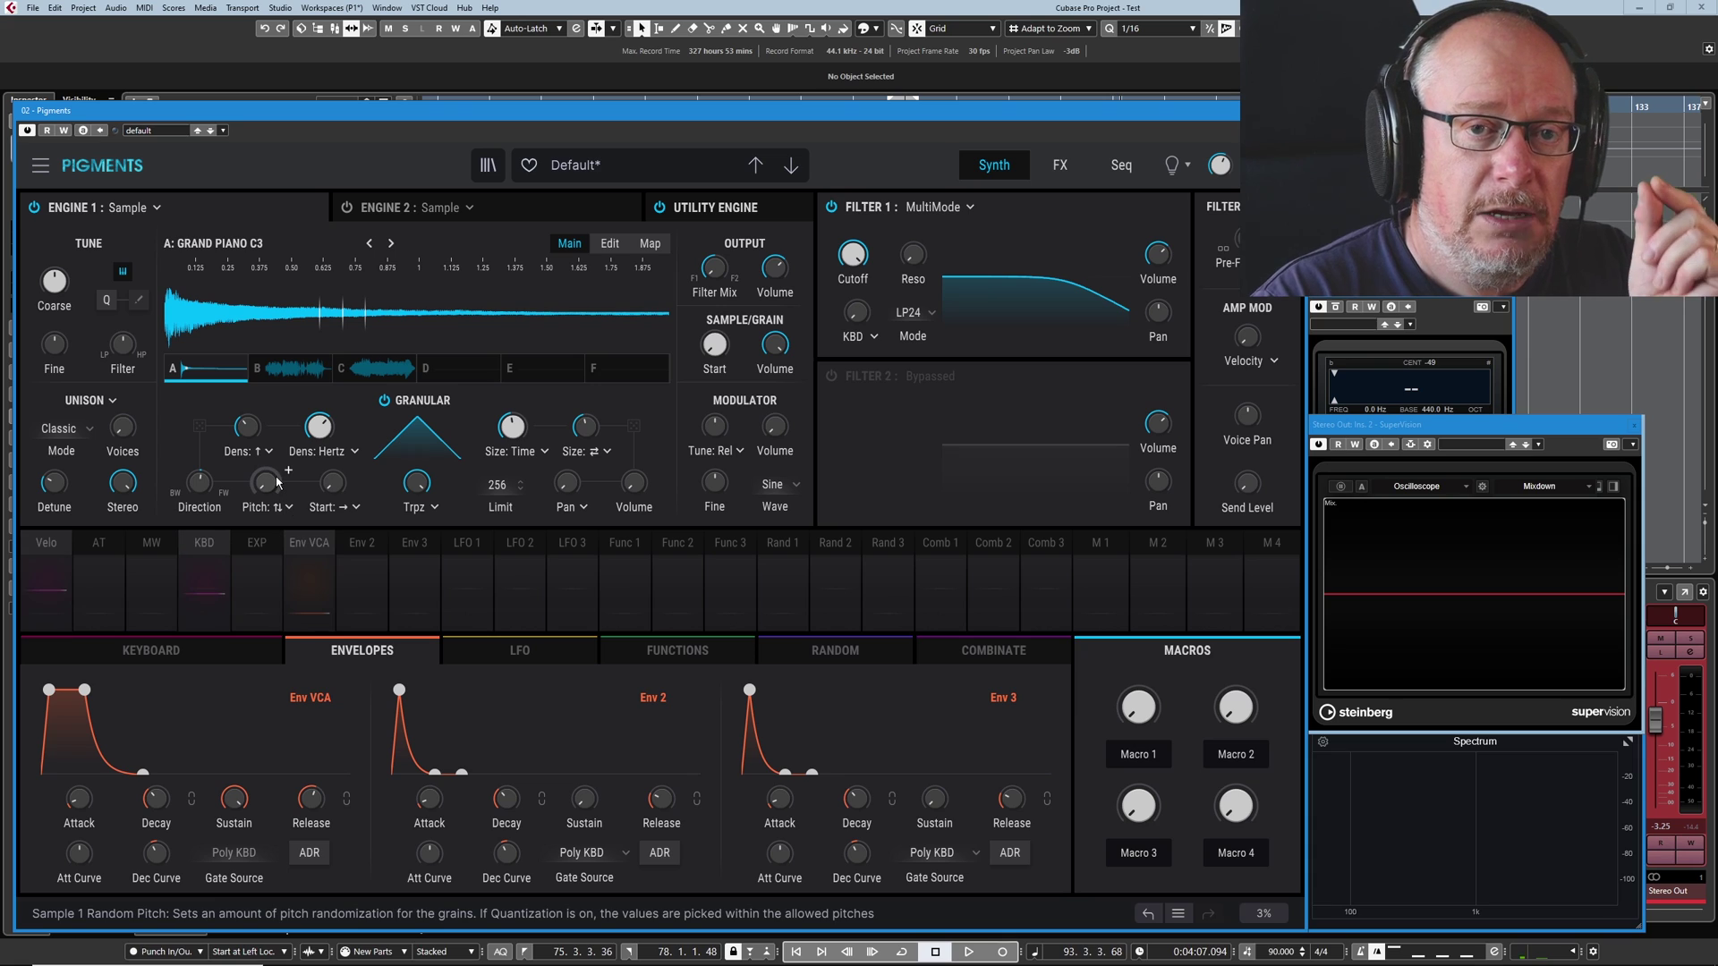
# Step: Set random grain pitch to about 0.43 and random start offset to about 0.228
pyautogui.moveTo(261, 484)
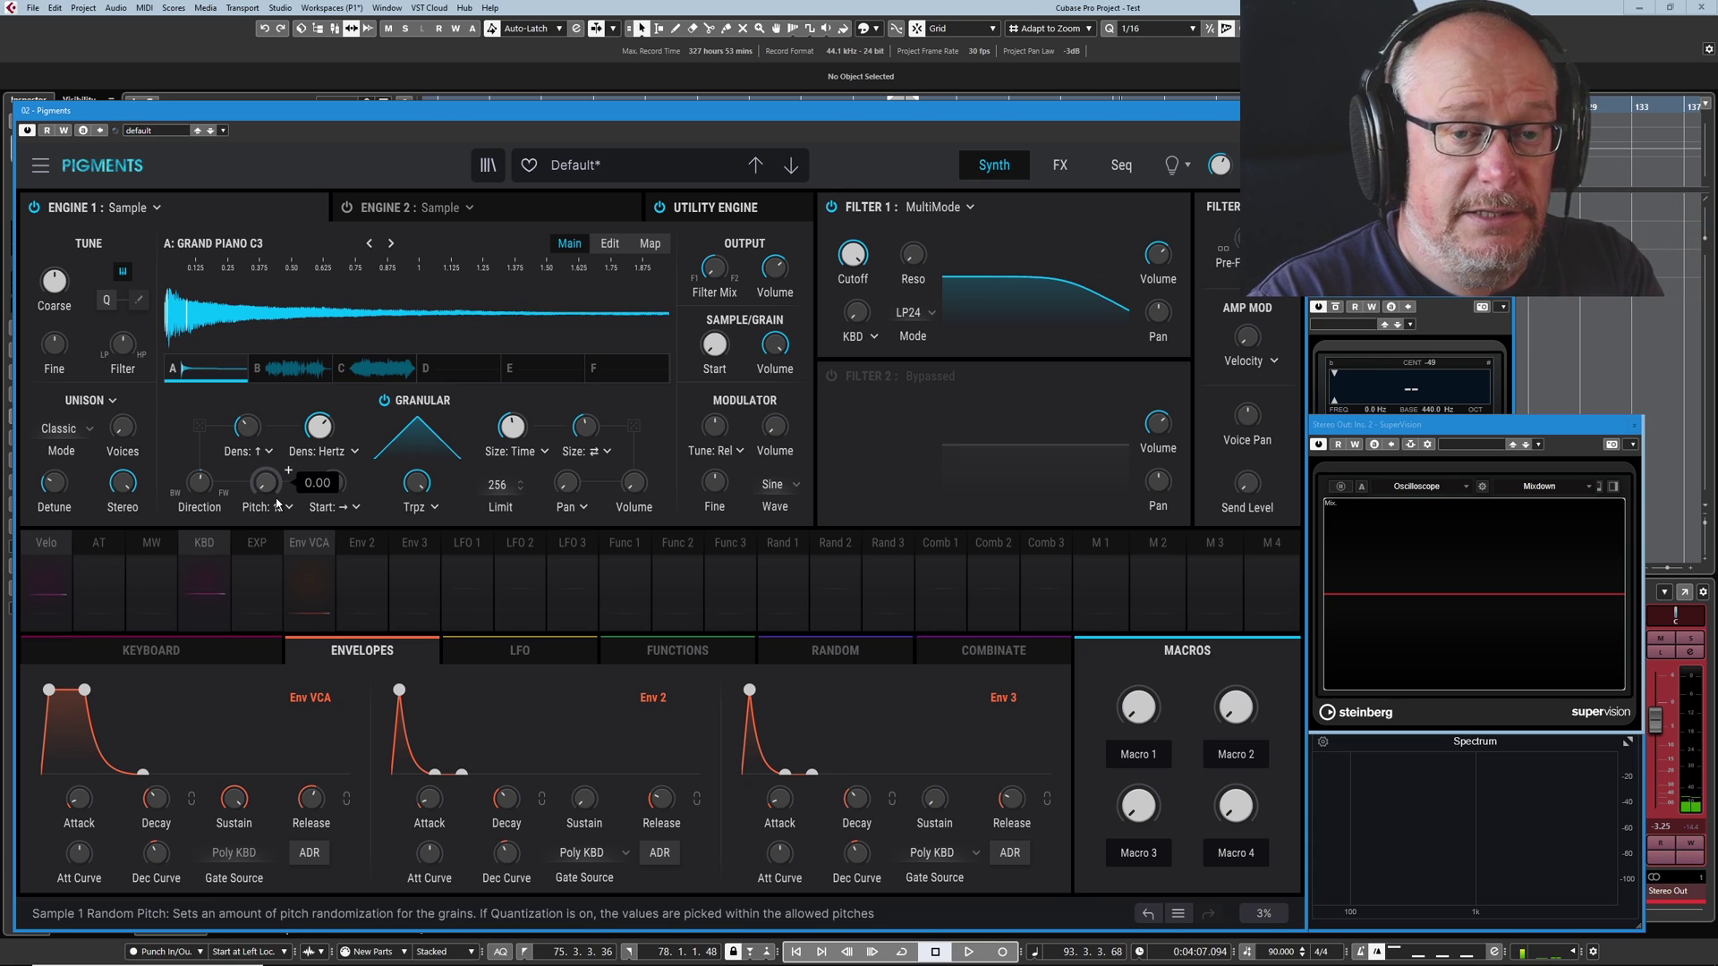
pyautogui.moveTo(276, 501); pyautogui.dragTo(276, 469)
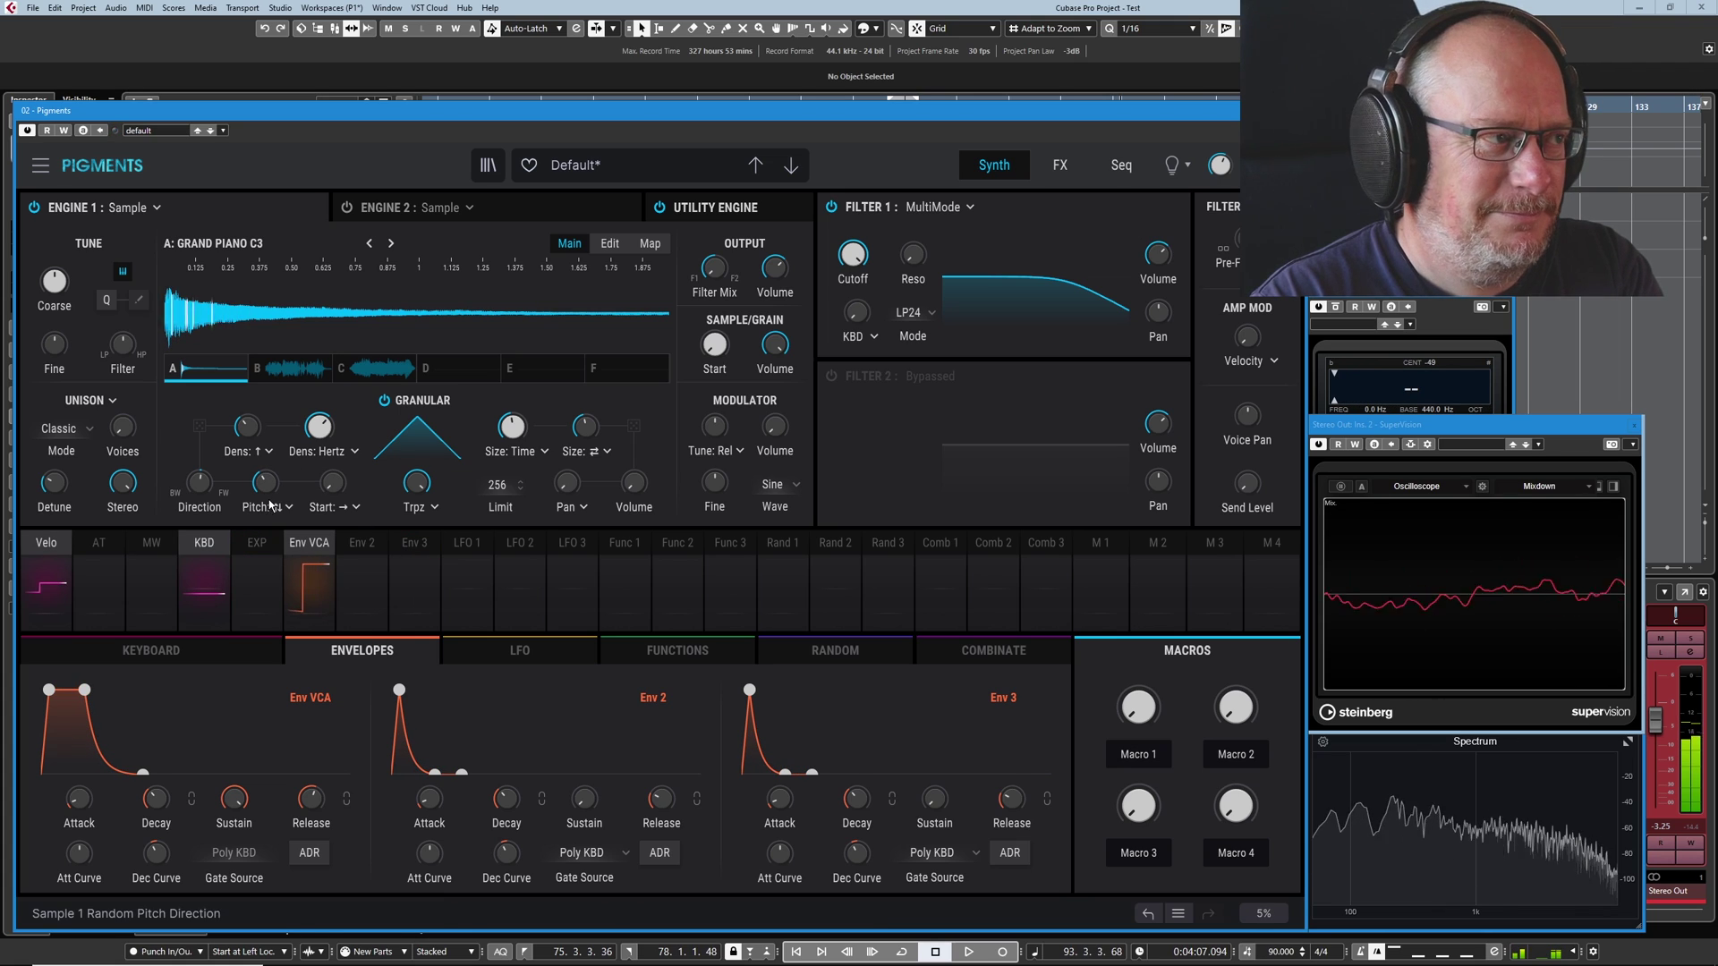
pyautogui.moveTo(288, 469)
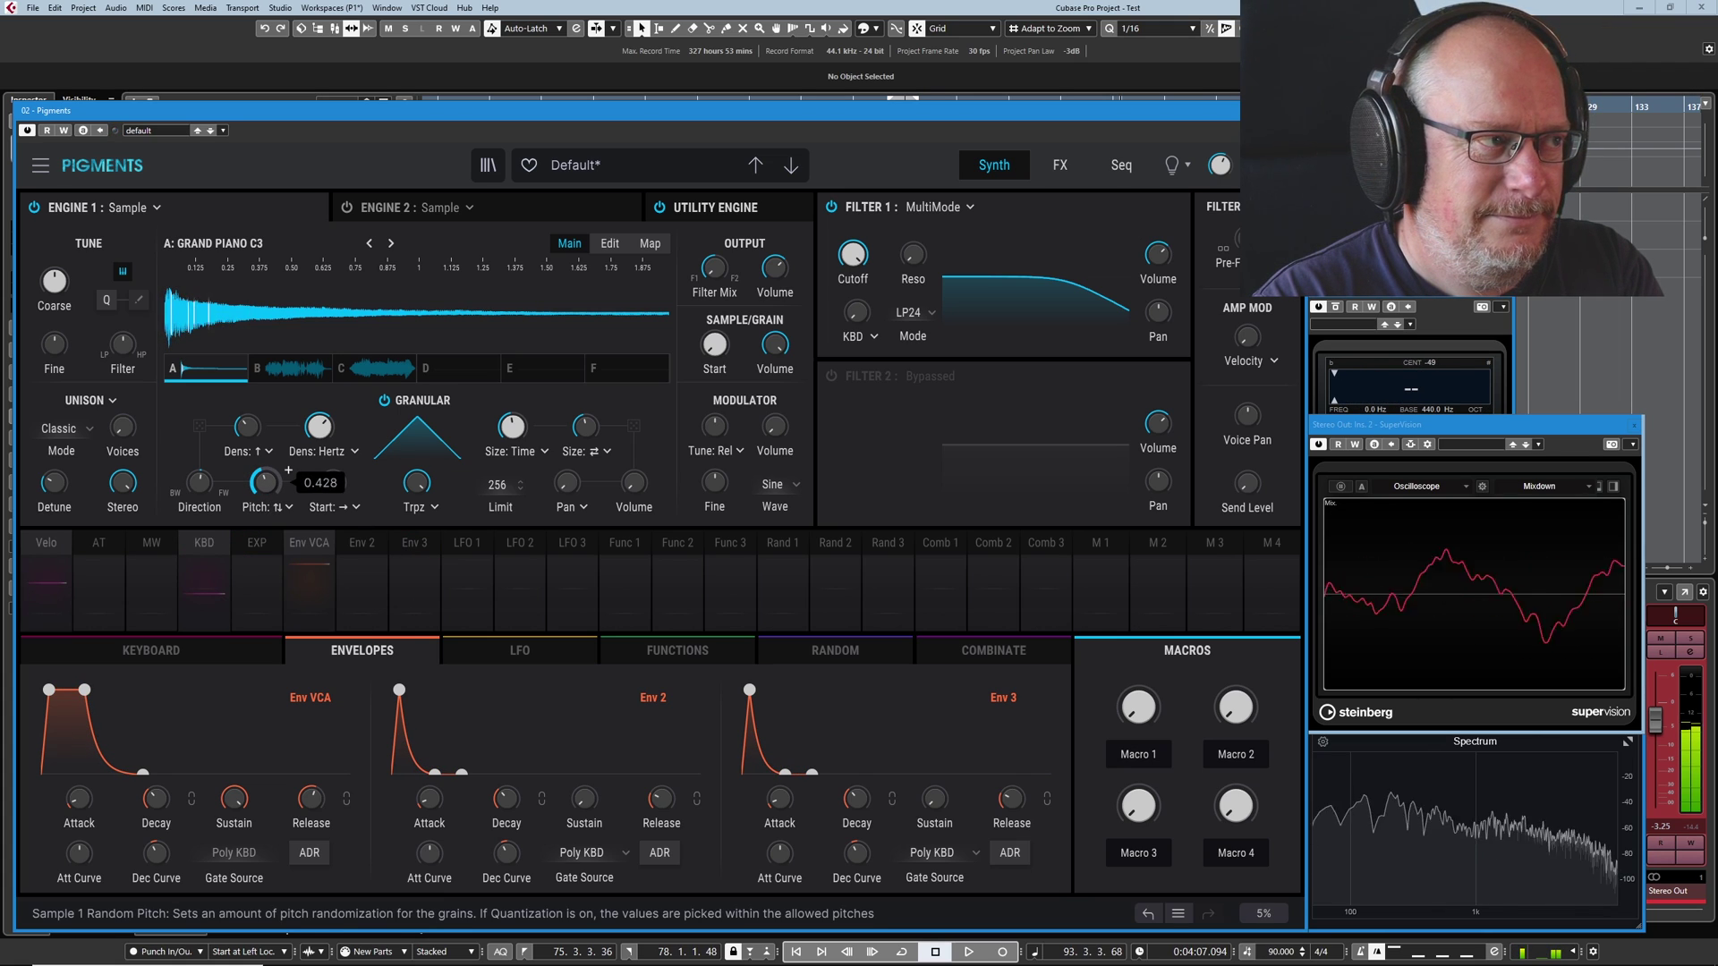
pyautogui.moveTo(340, 485); pyautogui.dragTo(355, 469)
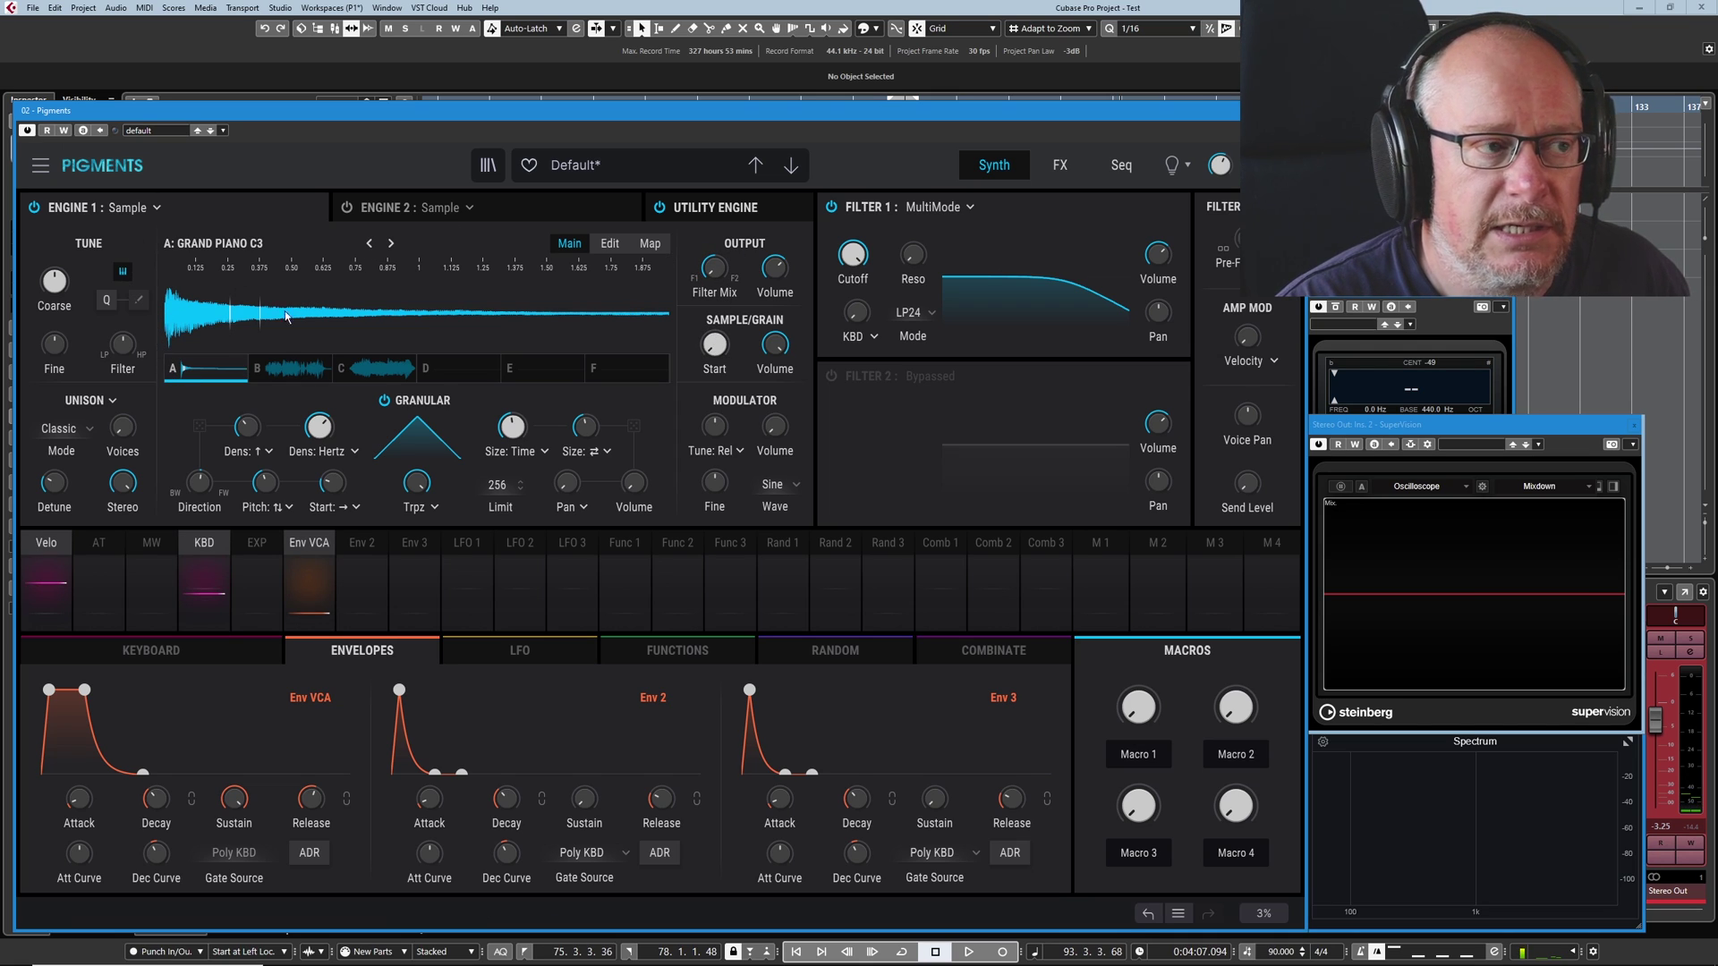
pyautogui.moveTo(331, 492)
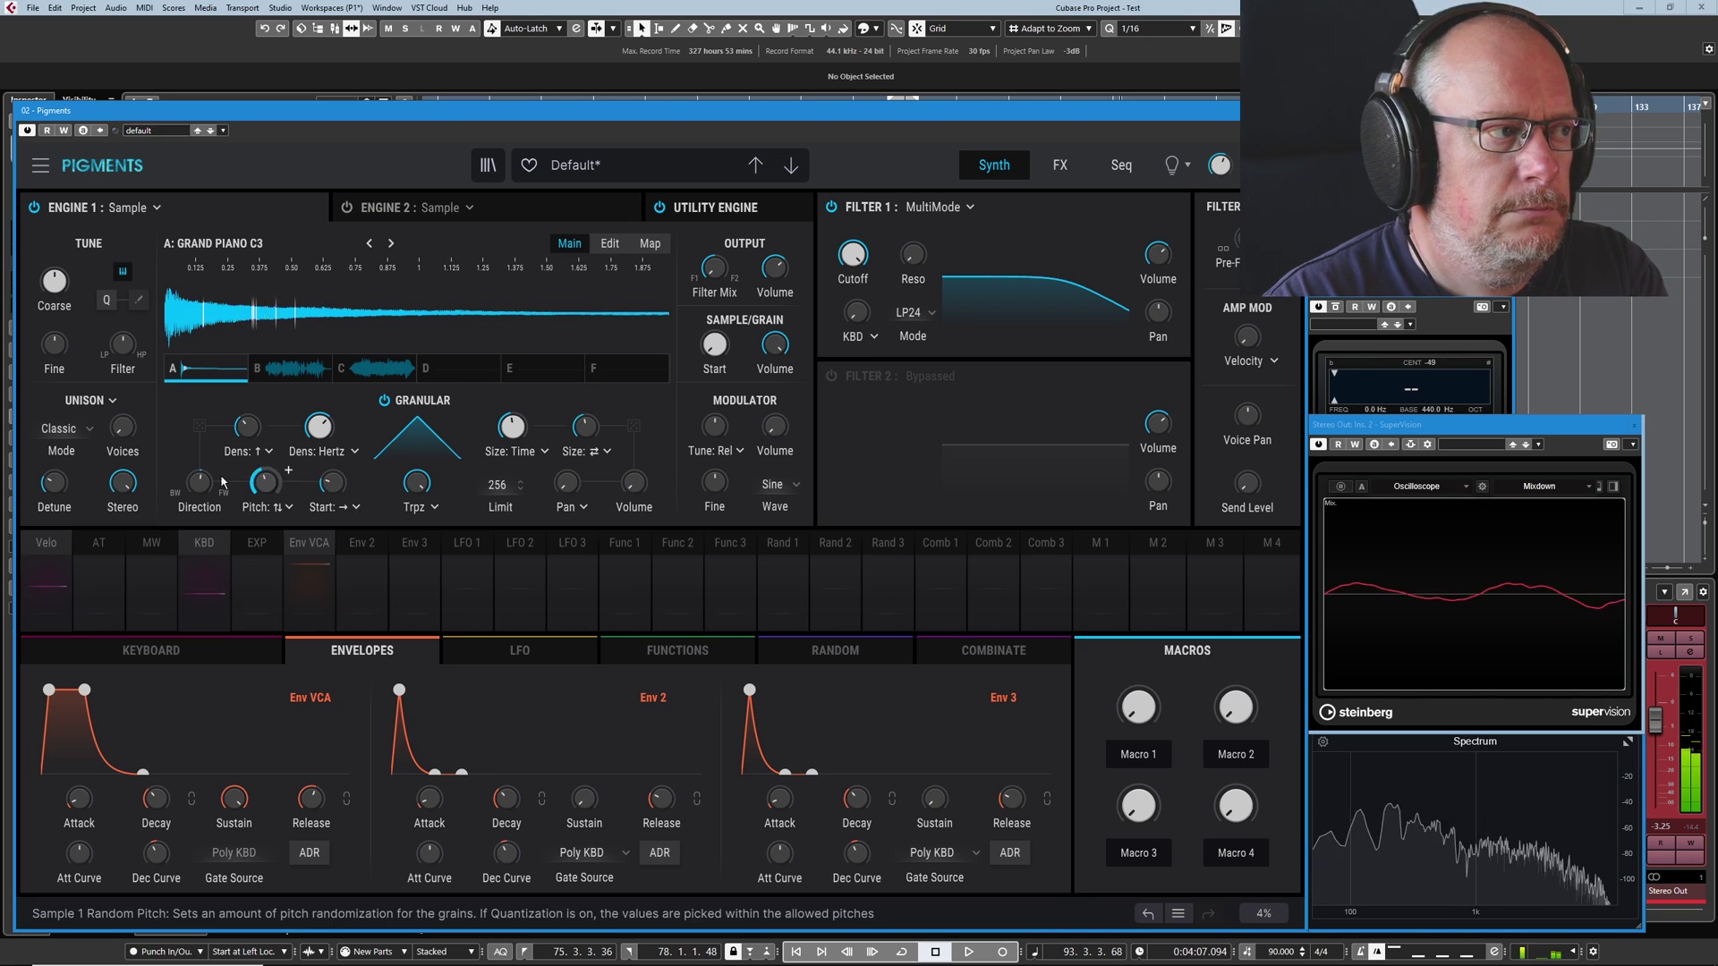
pyautogui.moveTo(203, 483)
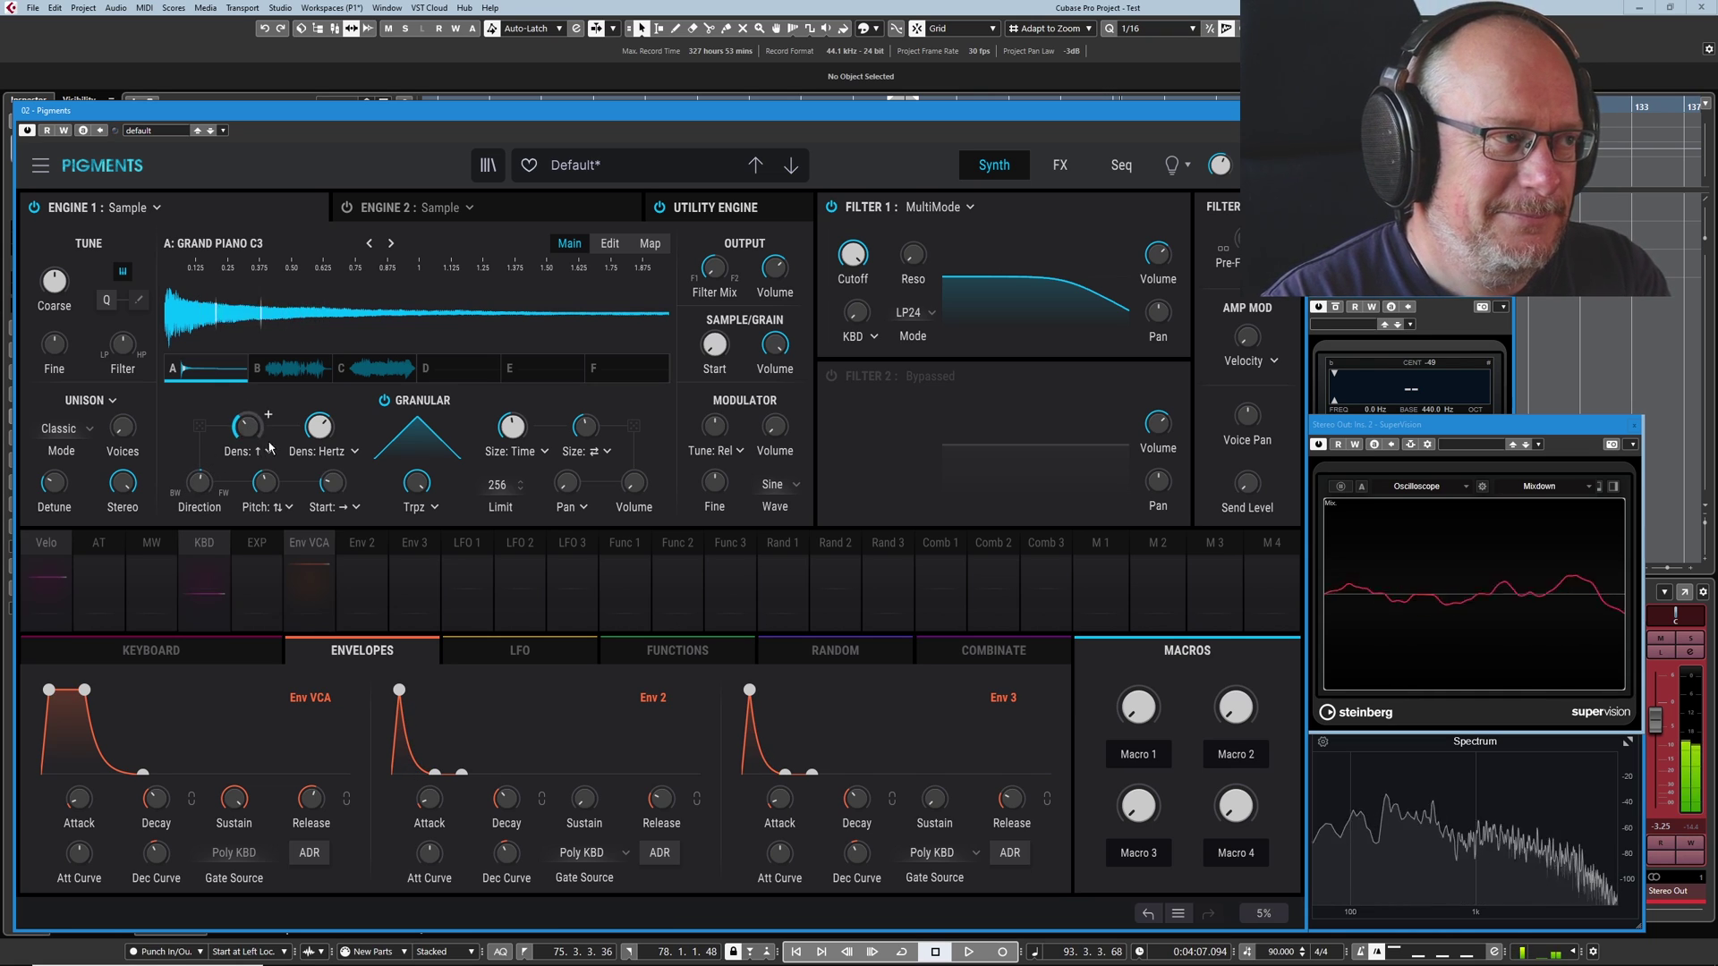
pyautogui.moveTo(259, 445)
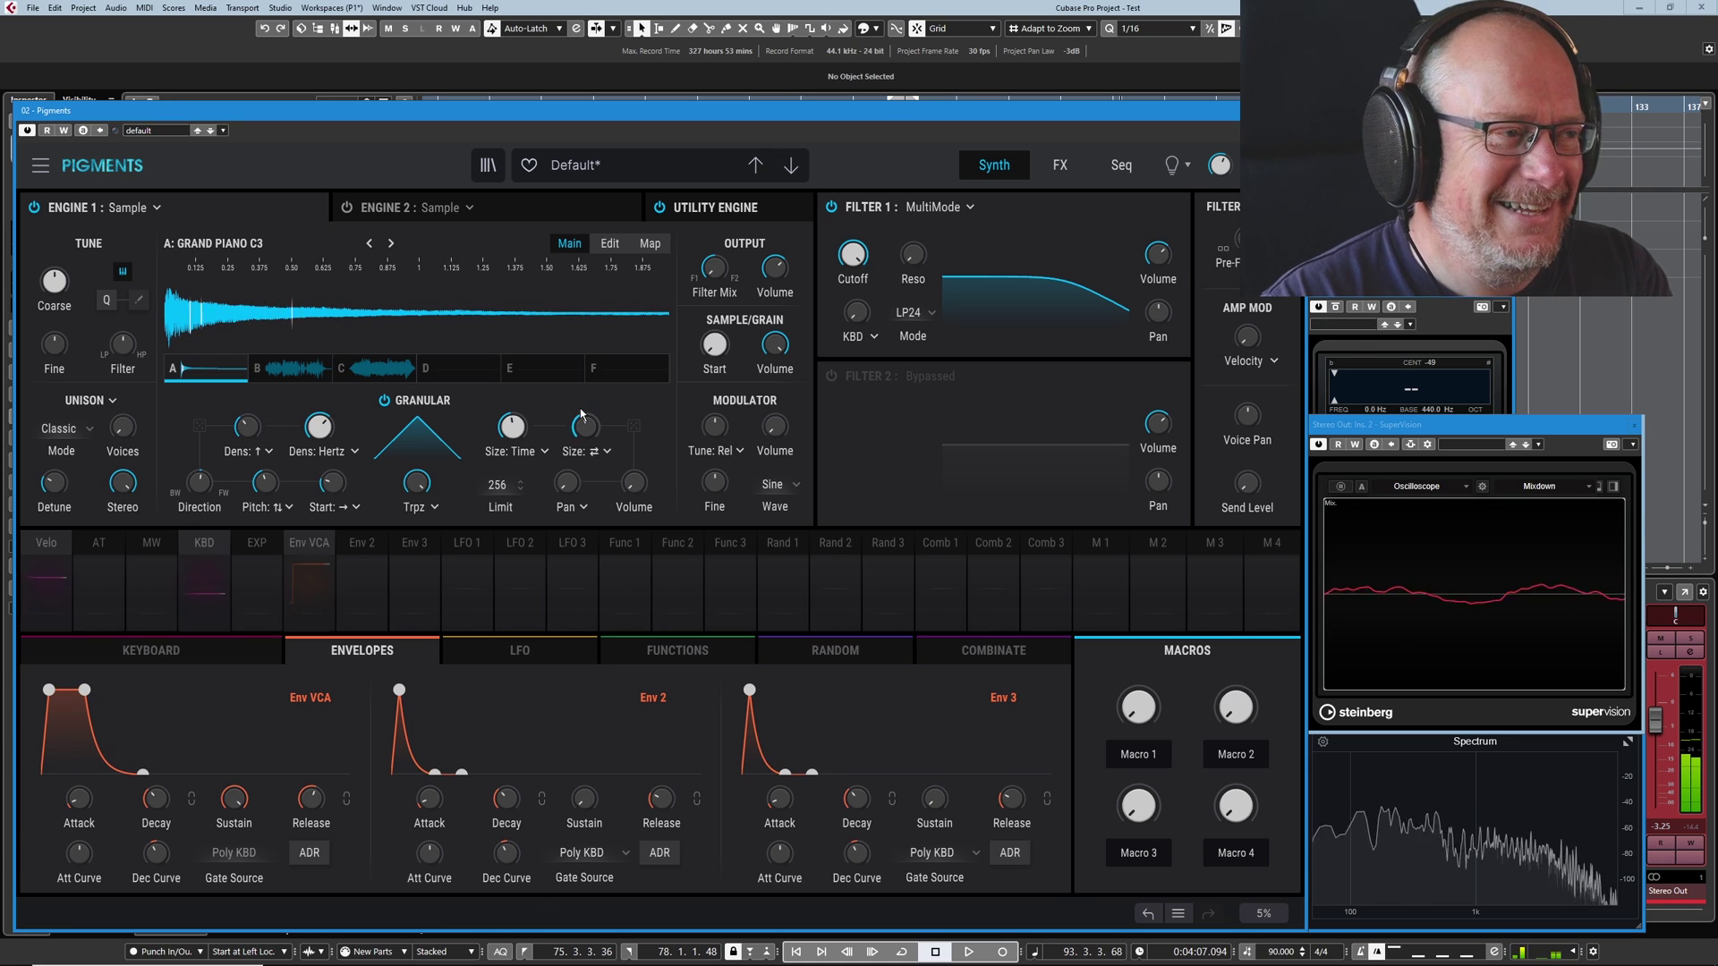
pyautogui.moveTo(511, 446)
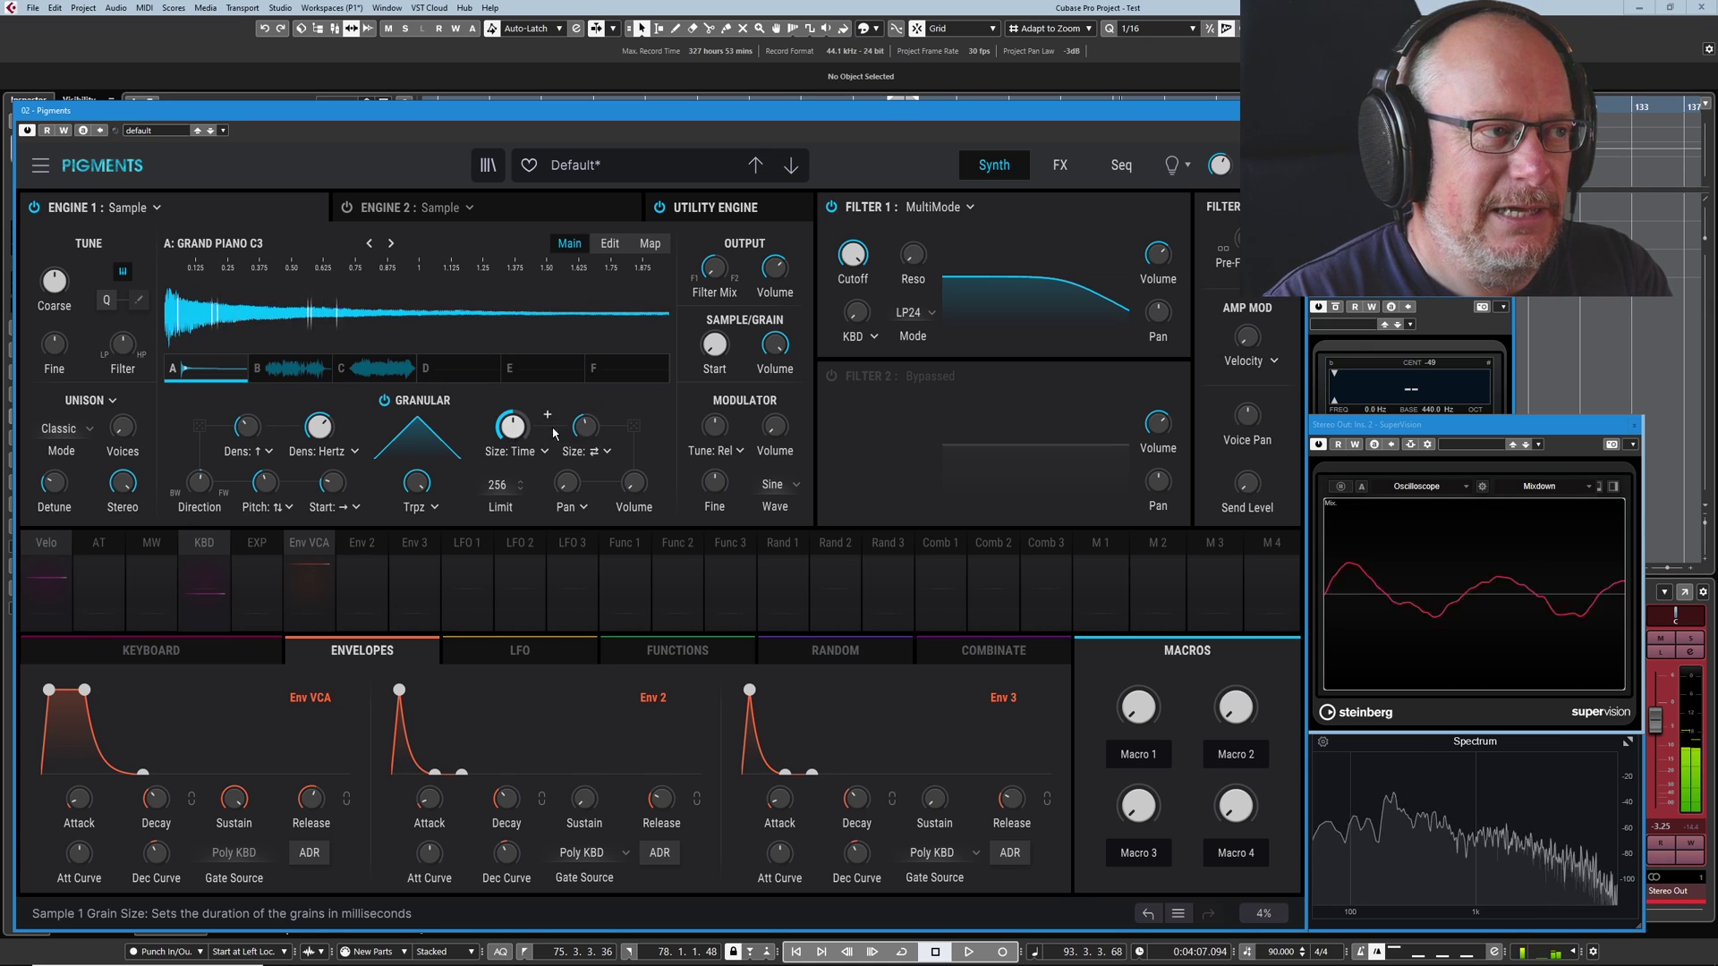
pyautogui.moveTo(585, 433)
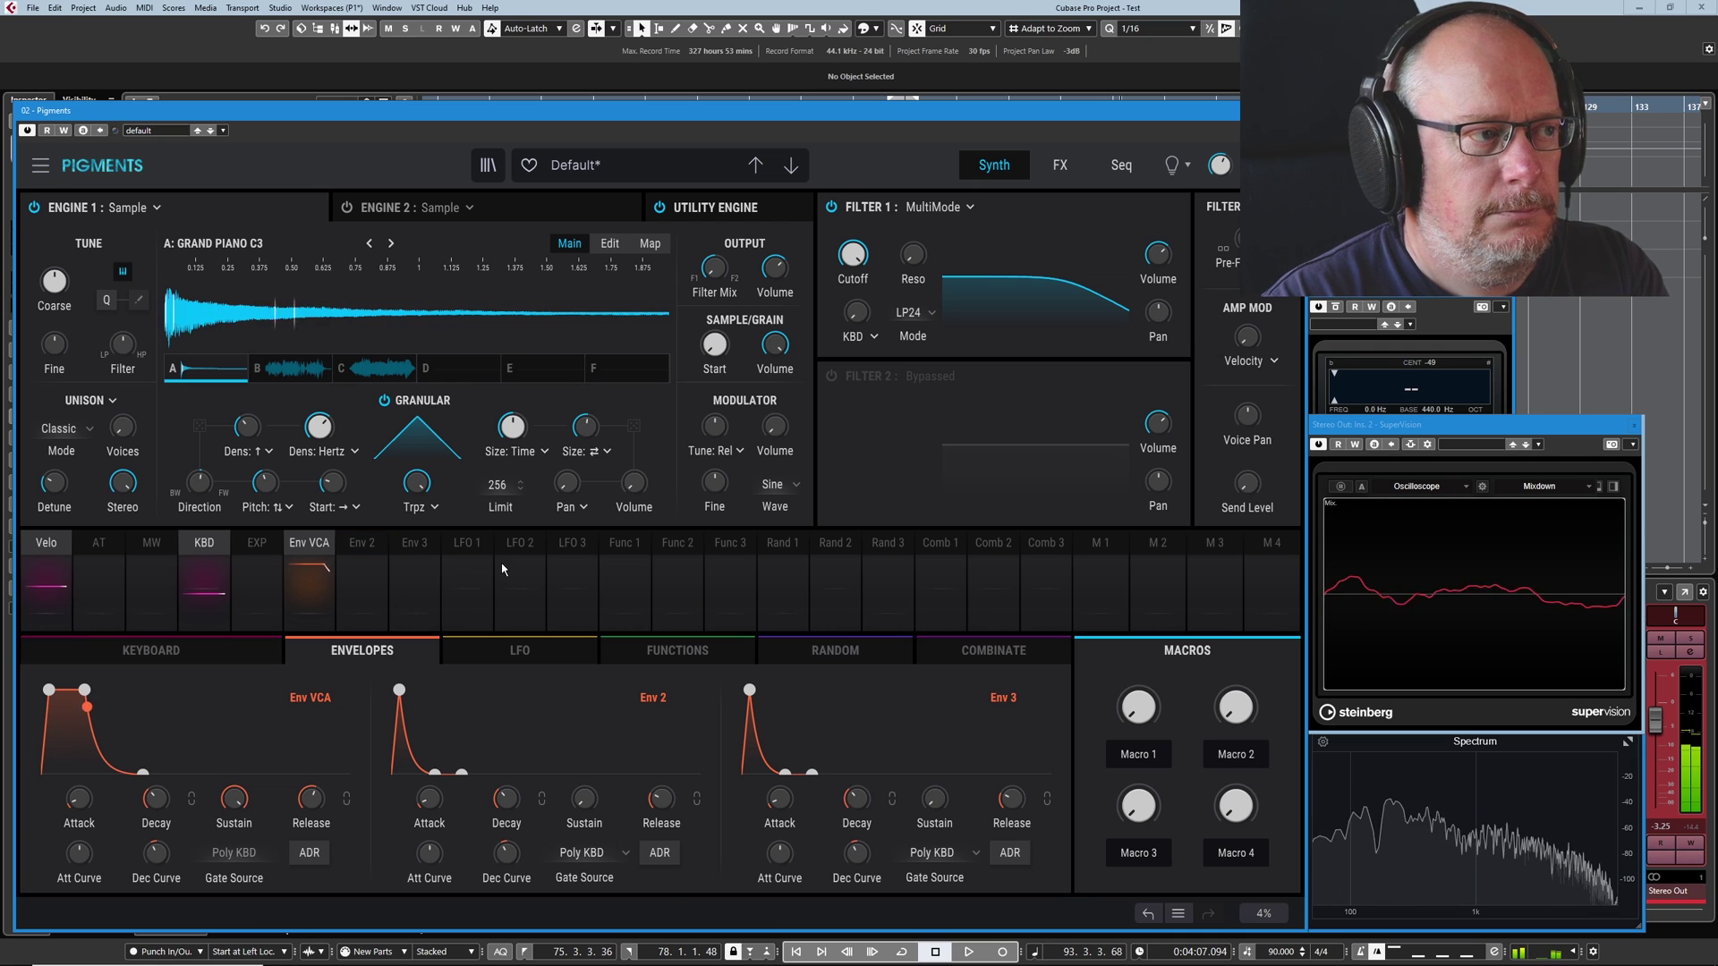
# Step: Raise random stereo to 1.00 and change its type from Pan to Width
pyautogui.moveTo(567, 489)
pyautogui.moveTo(566, 488); pyautogui.dragTo(587, 463)
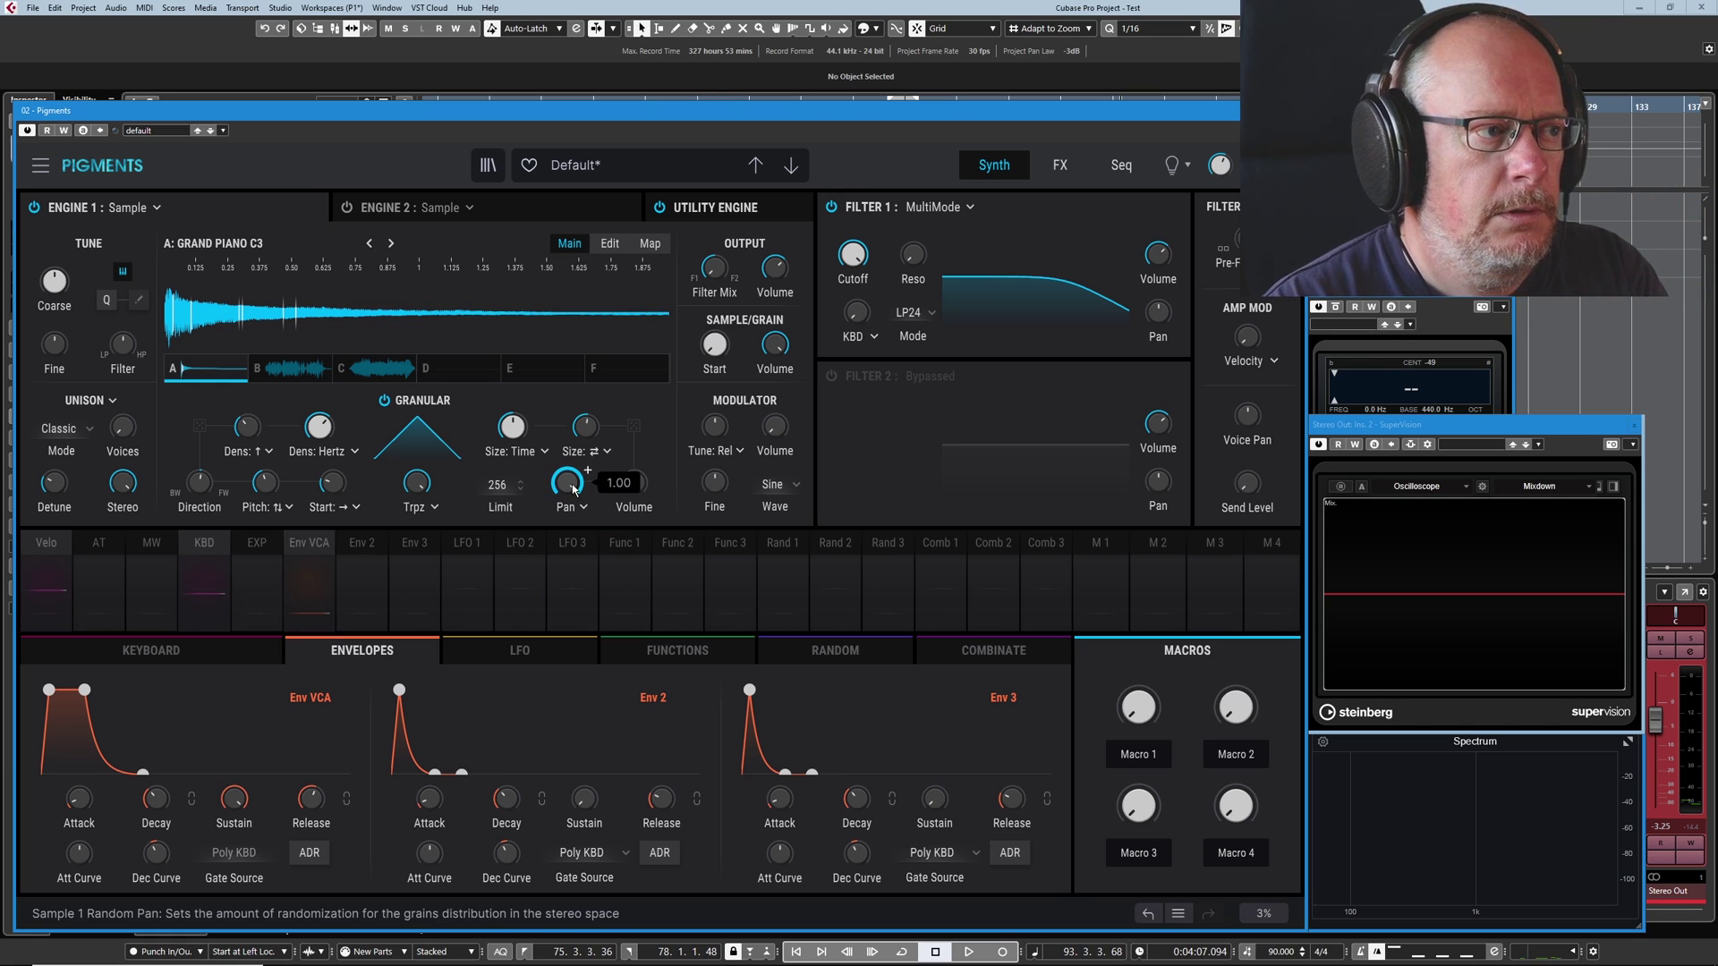
pyautogui.click(573, 509)
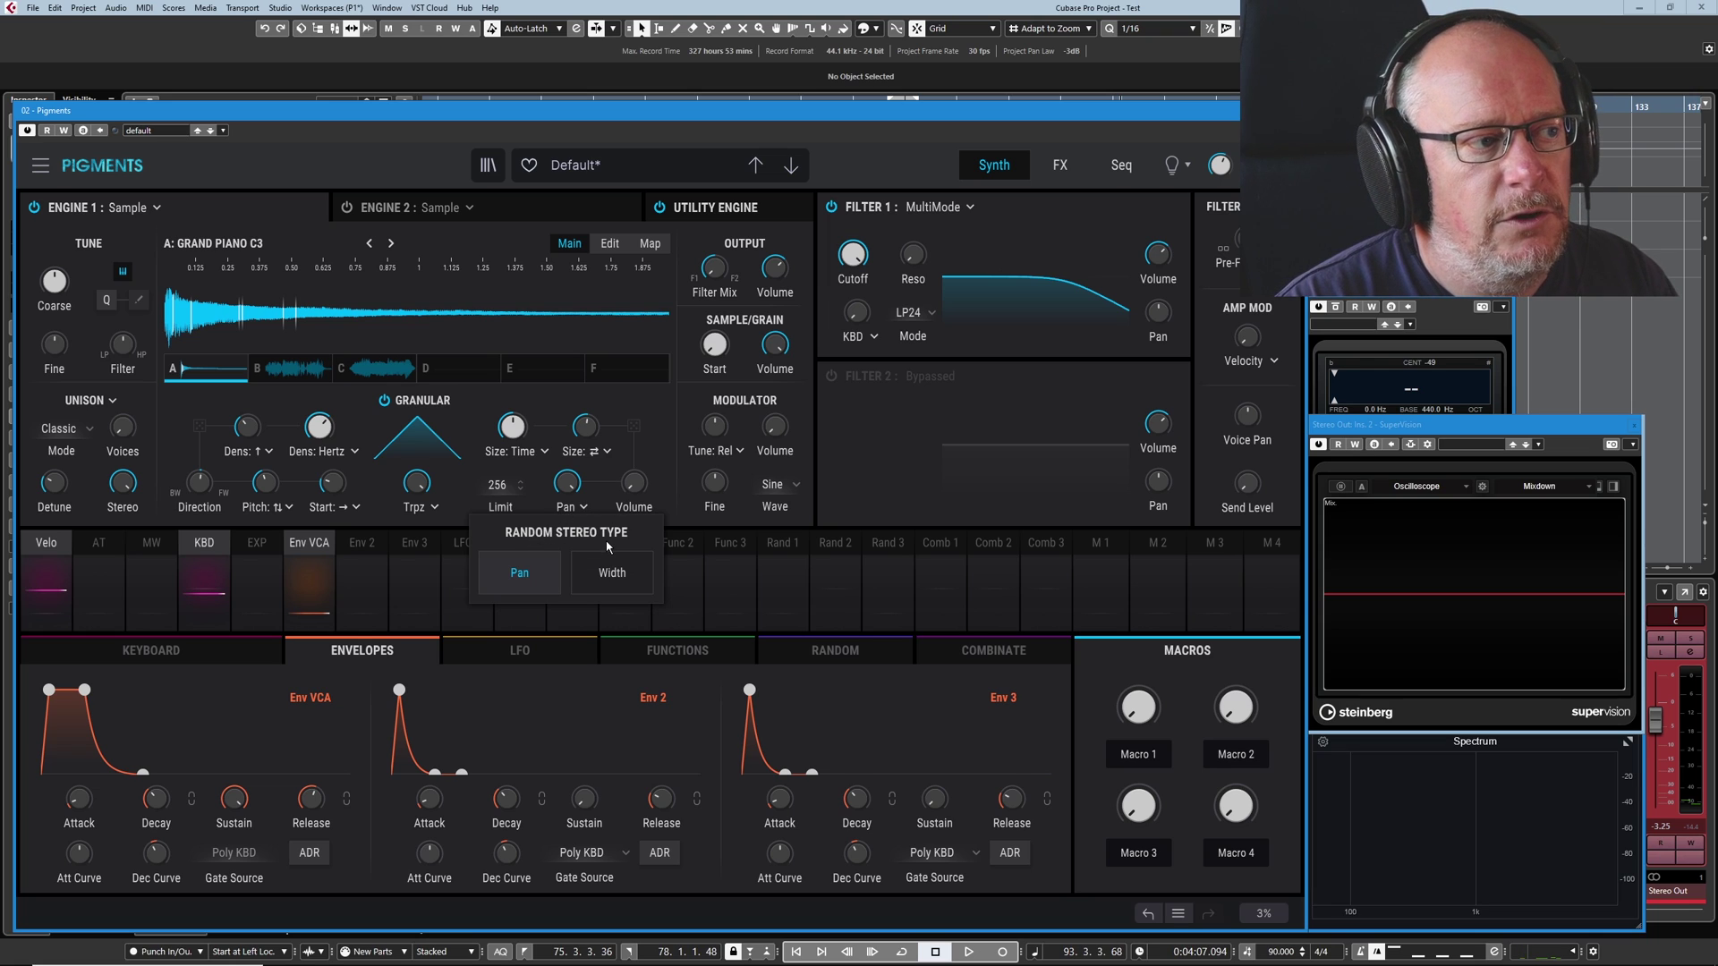
pyautogui.click(617, 575)
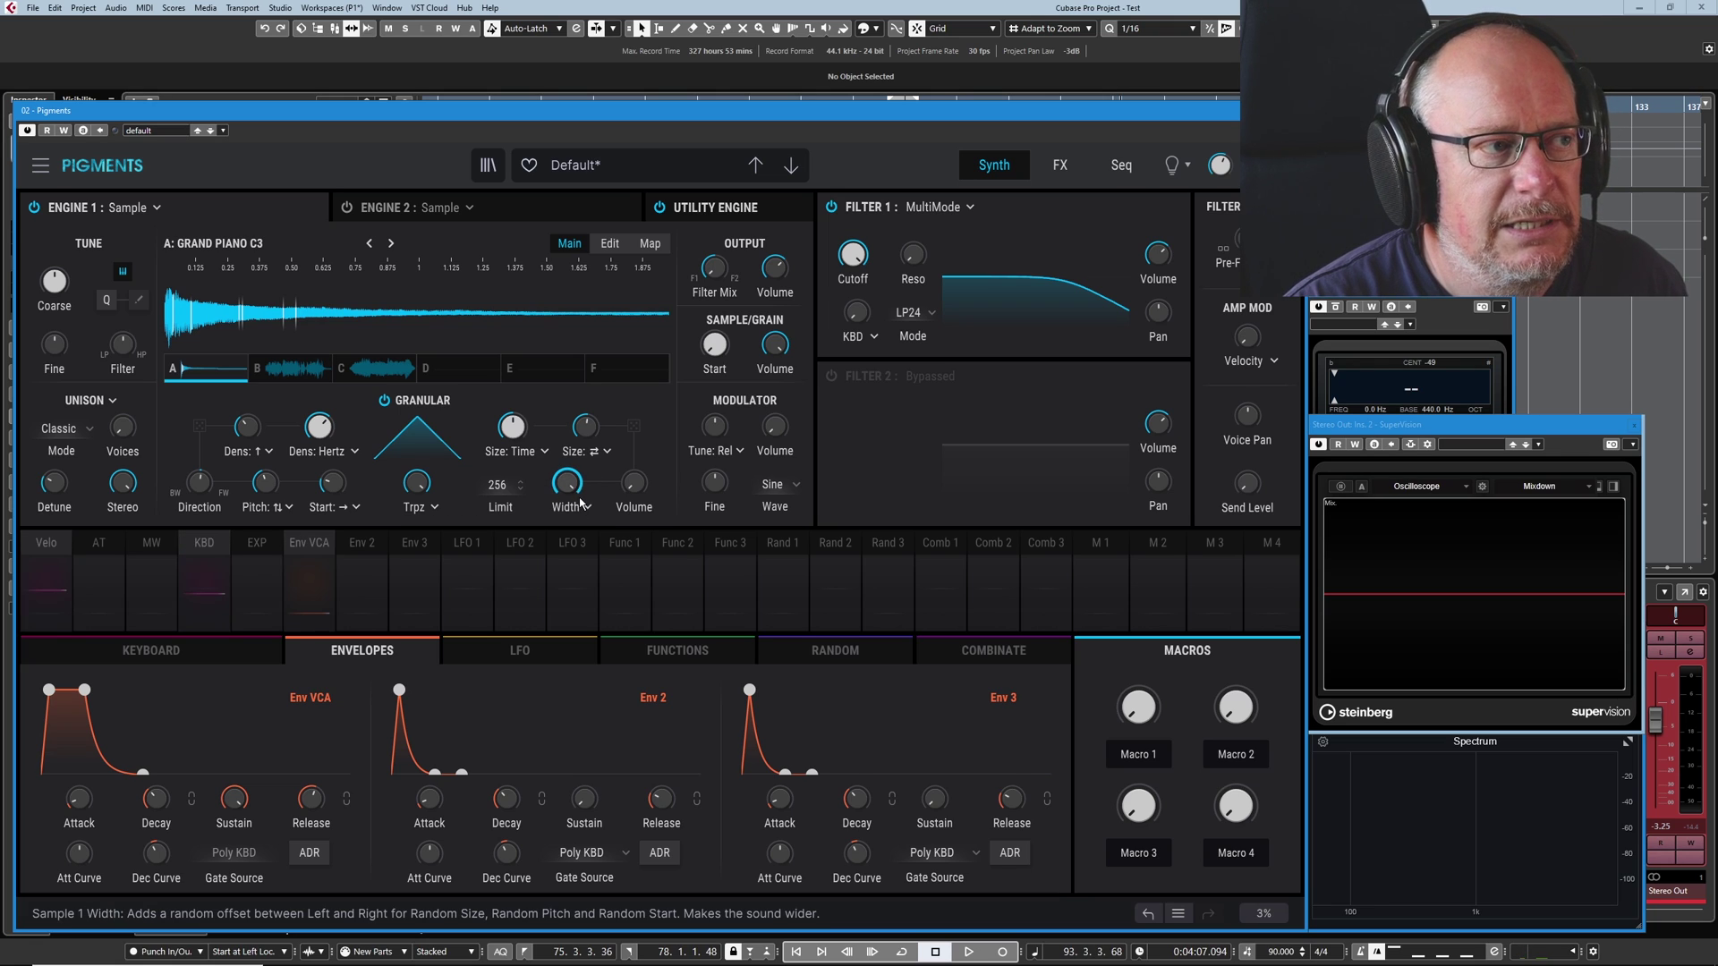
pyautogui.moveTo(587, 470)
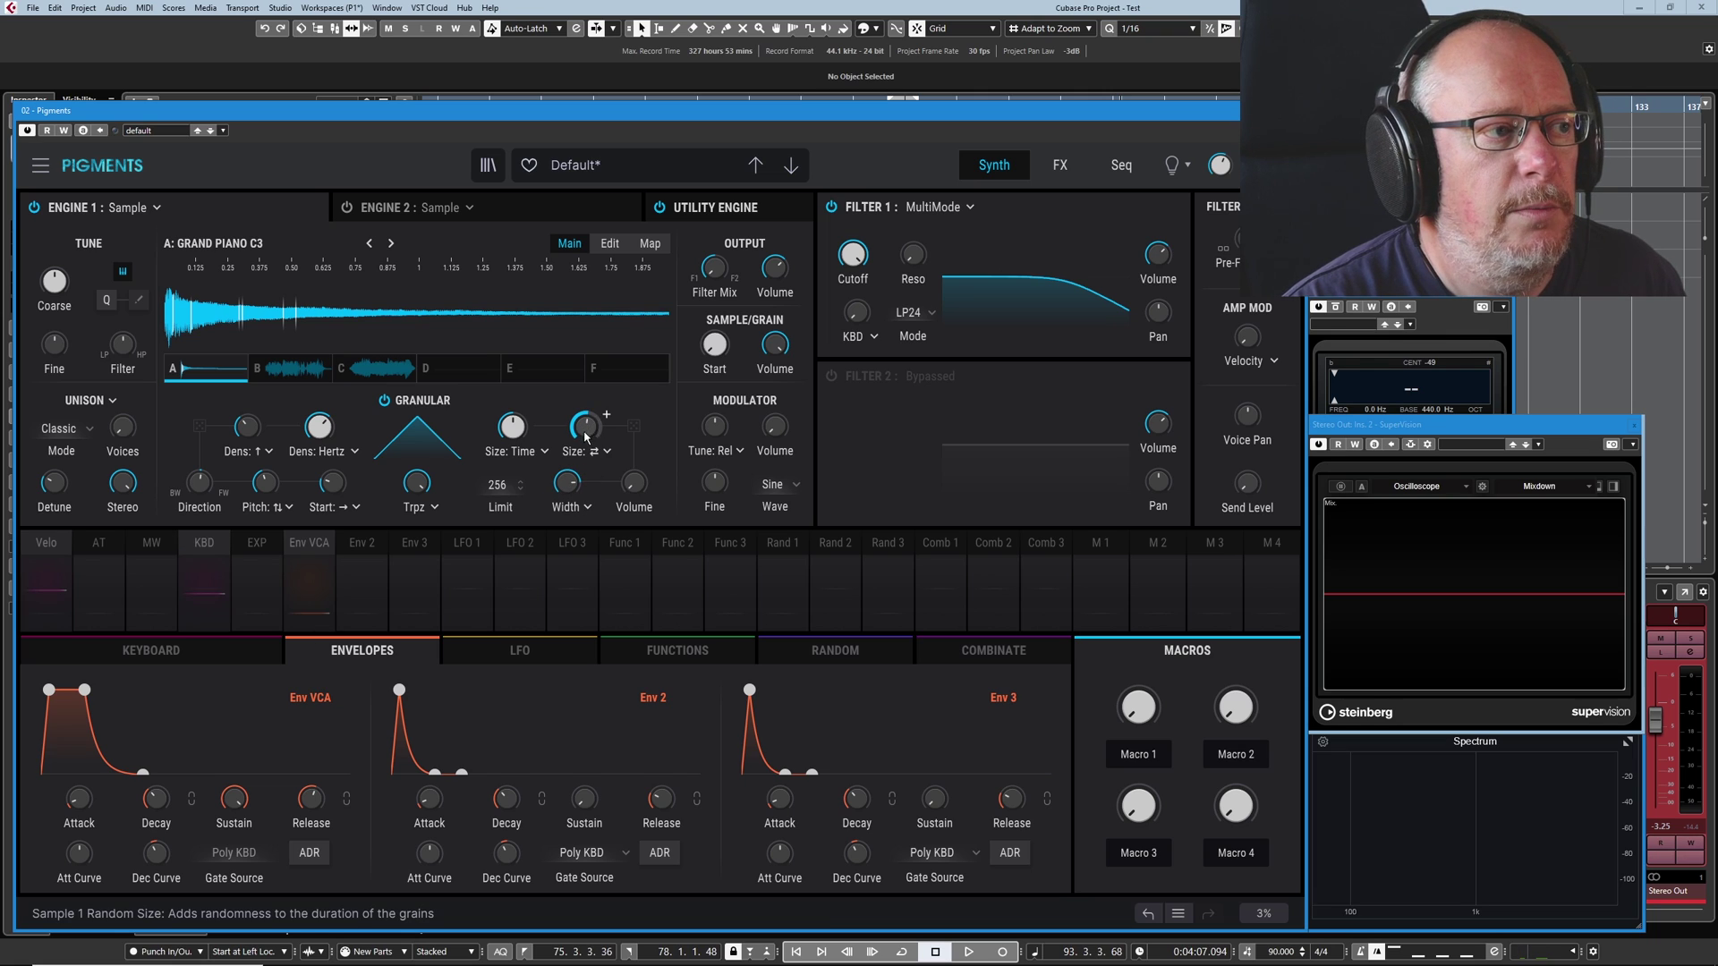
pyautogui.moveTo(600, 435)
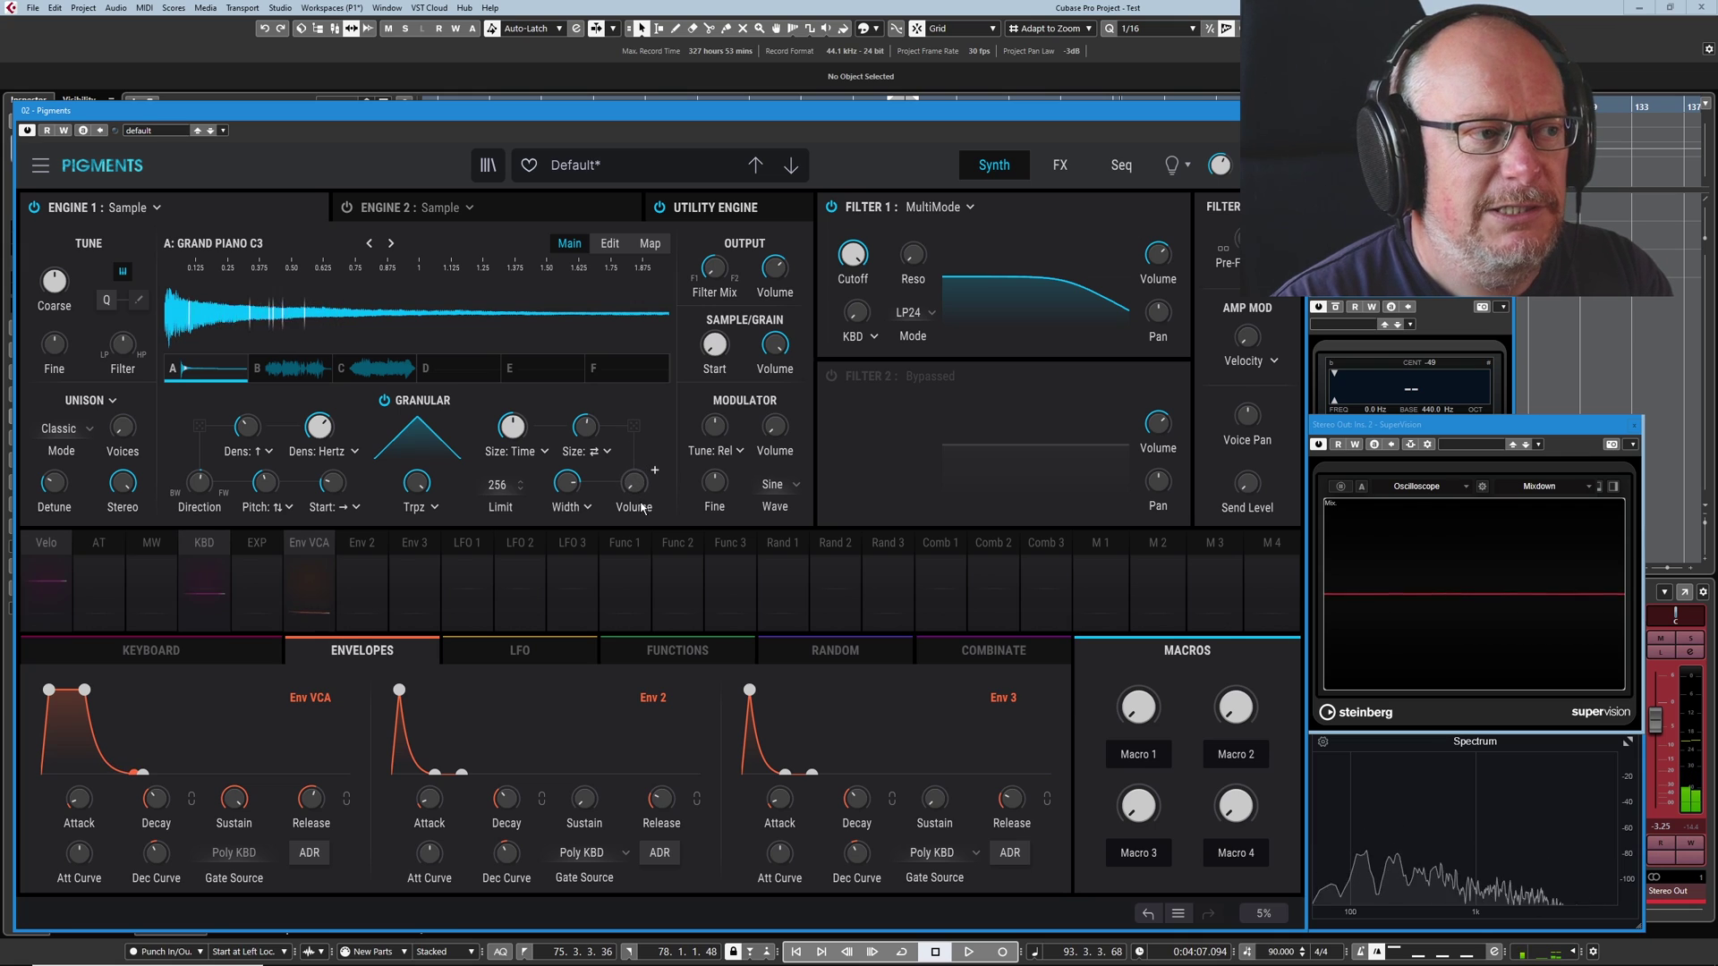
# Step: Raise the grains' random Volume slightly, with grain size ending near 27.3 ms
pyautogui.moveTo(638, 482)
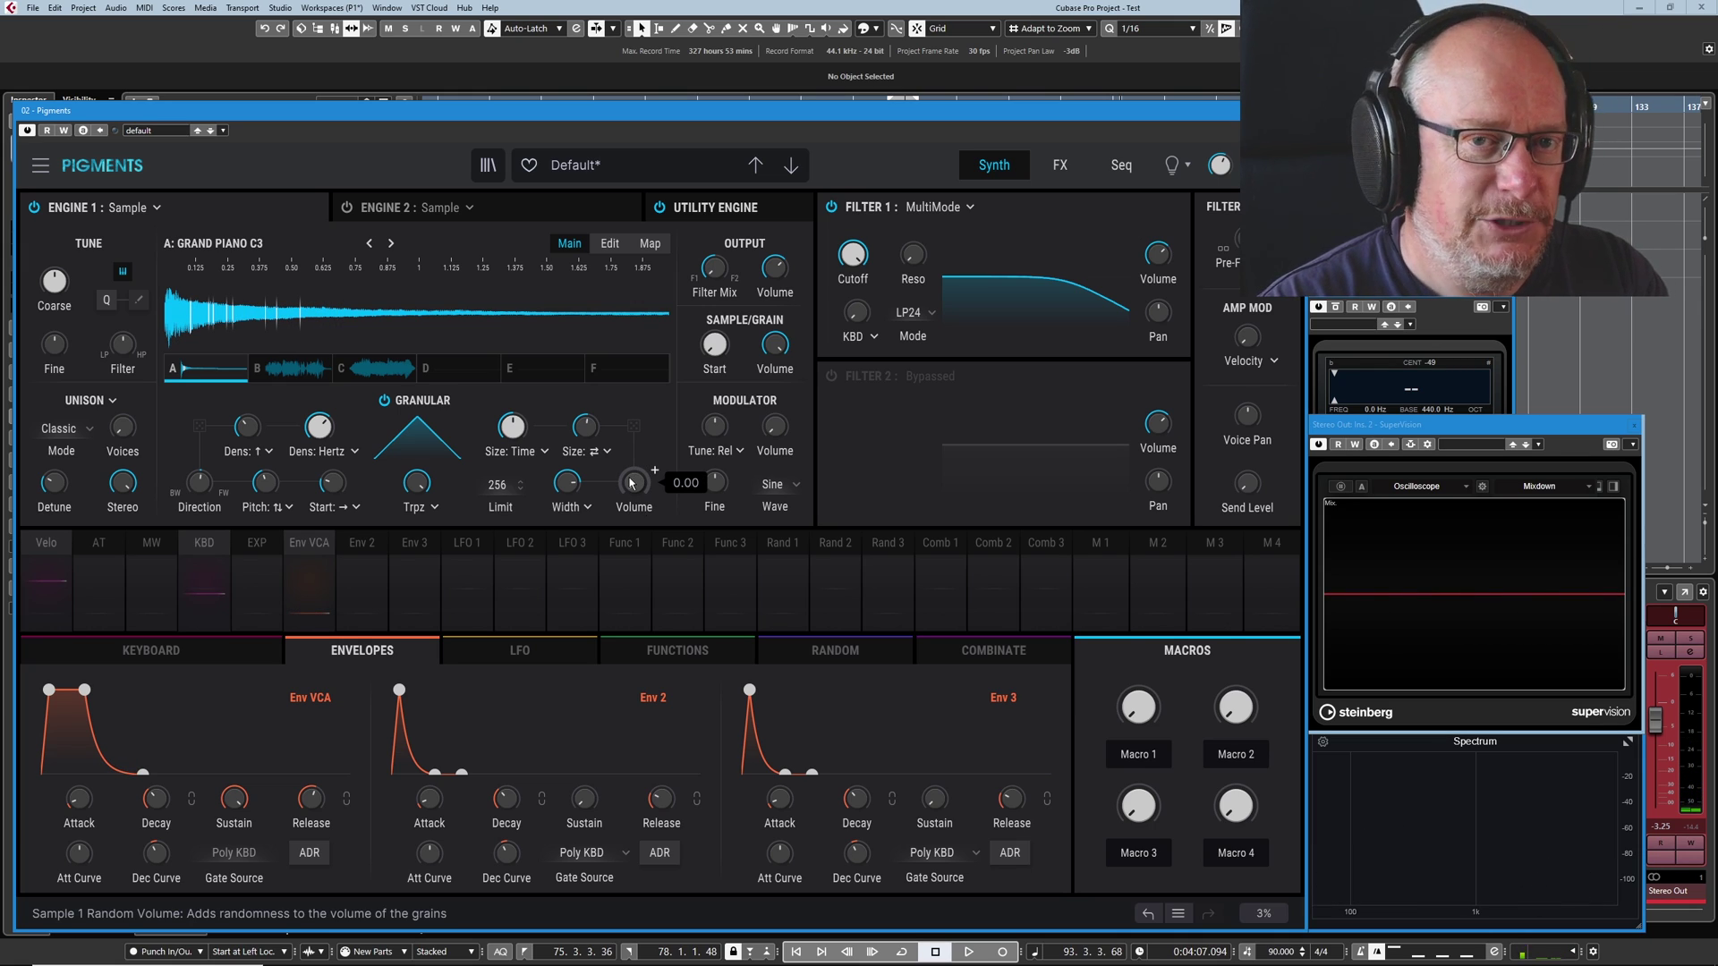
pyautogui.moveTo(631, 483); pyautogui.dragTo(653, 465)
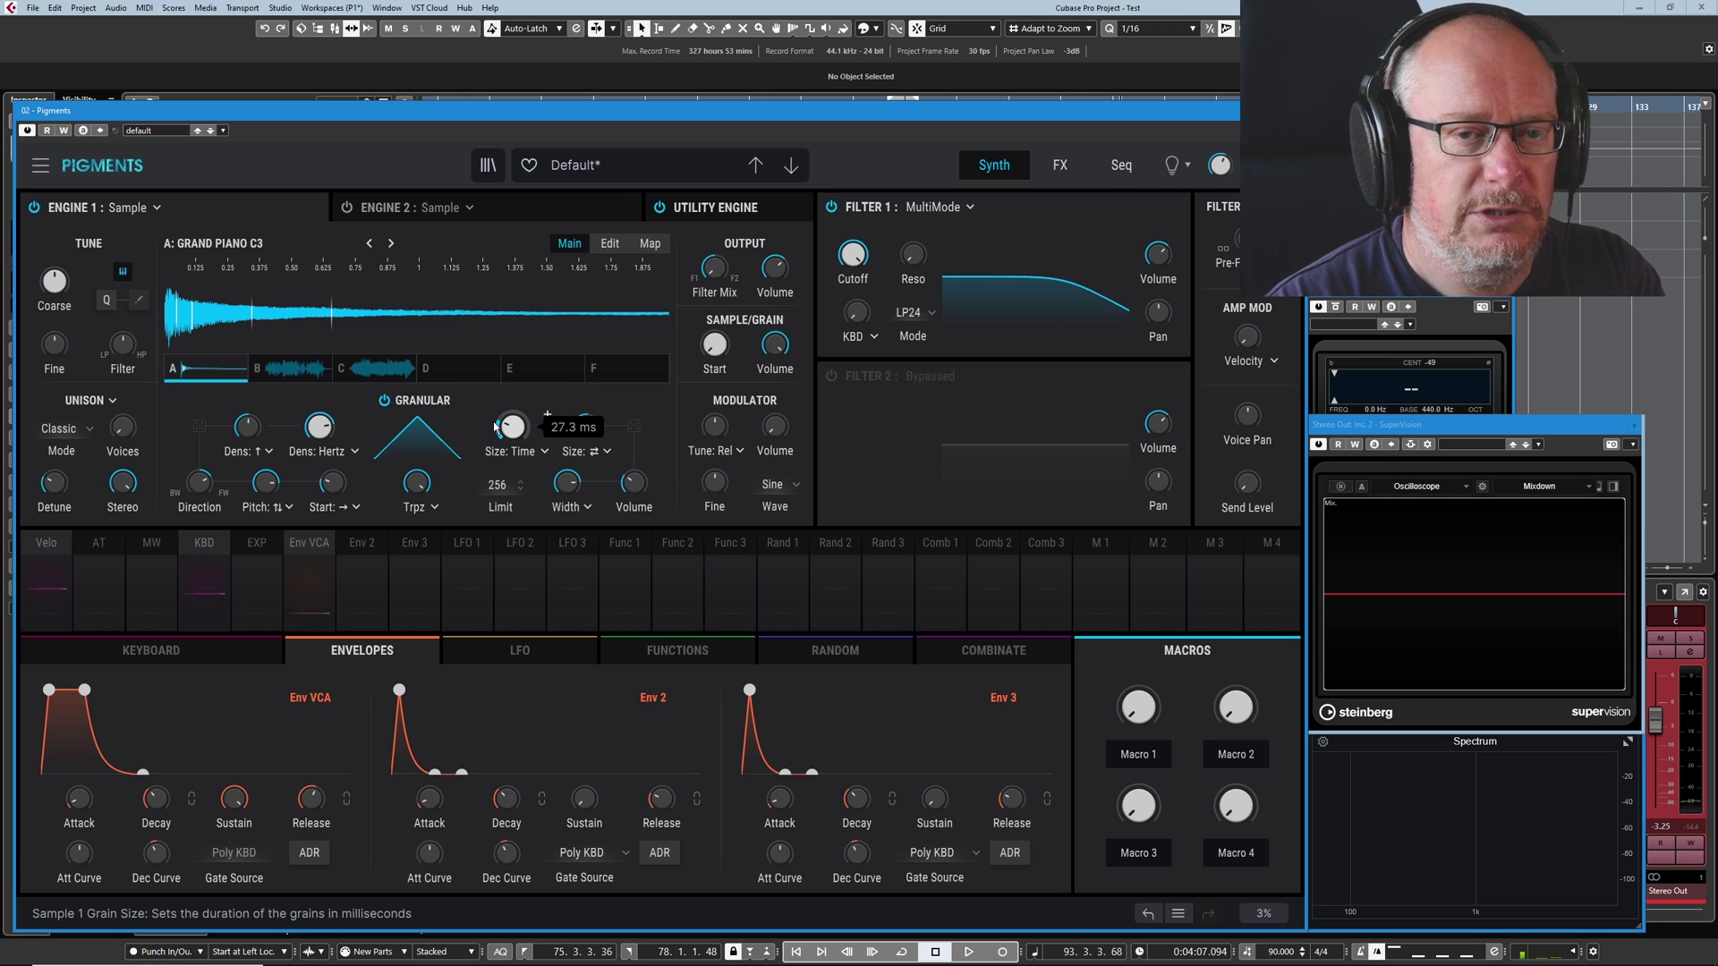
# Step: Shorten grains to about 21.7 ms, widen the VCA envelope to a trapezoid, and lower random start to 0.040
pyautogui.moveTo(523, 431); pyautogui.dragTo(524, 433)
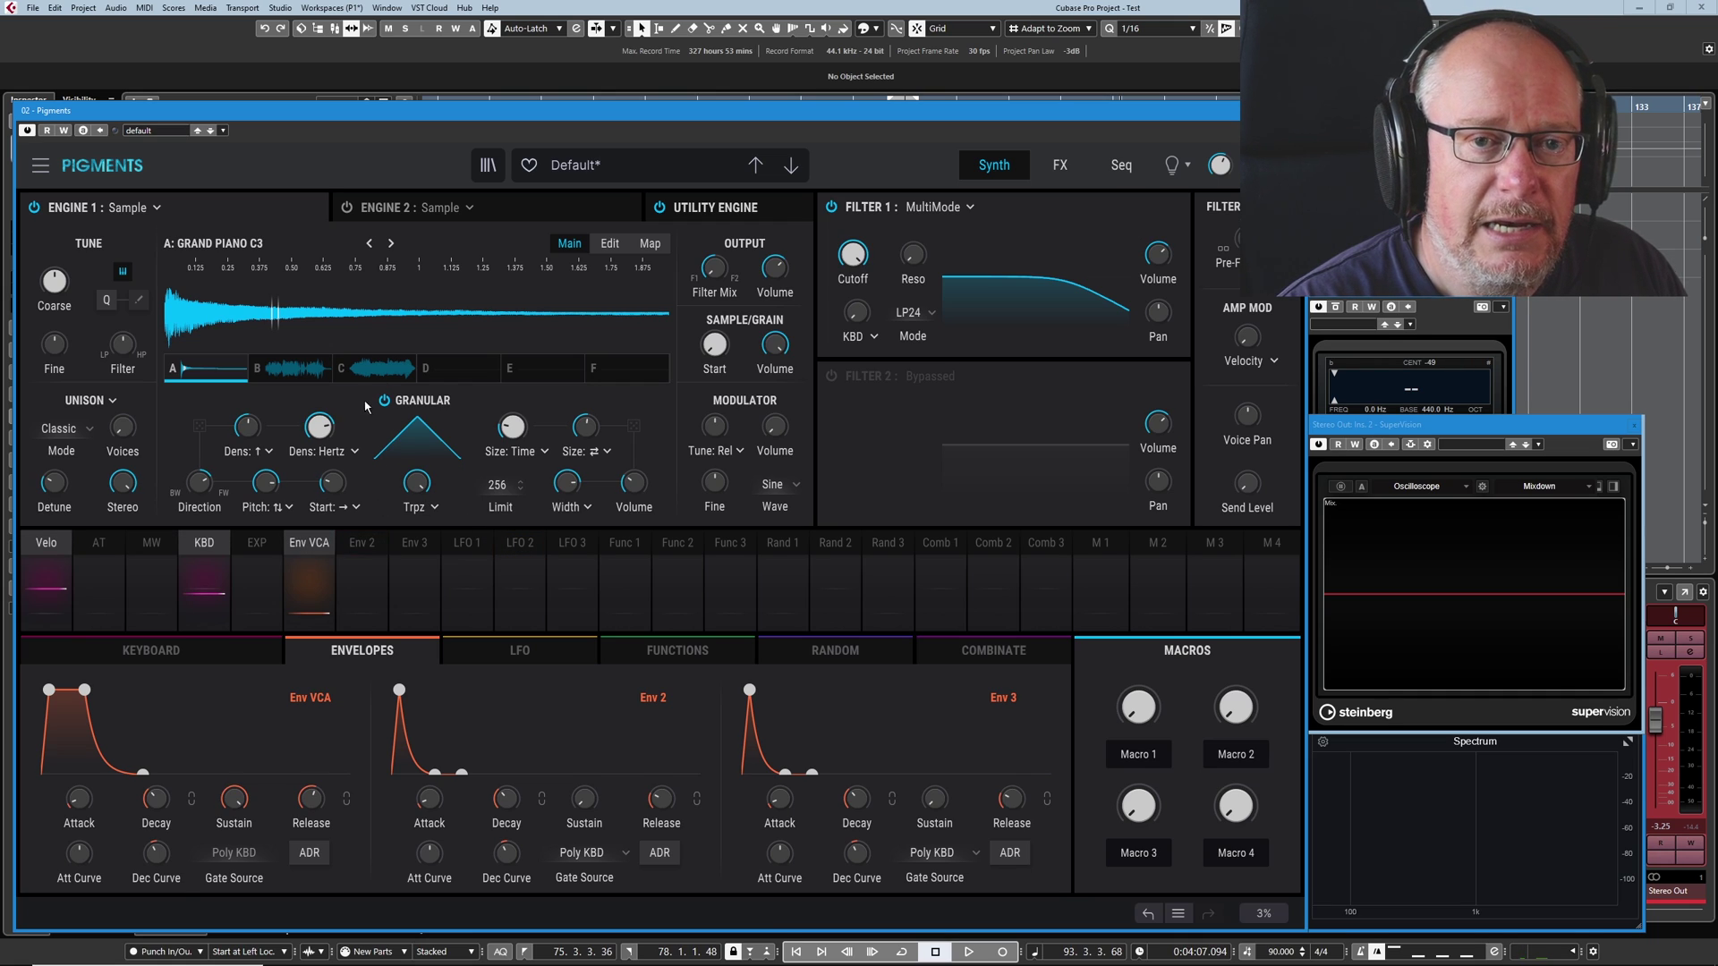
pyautogui.click(323, 540)
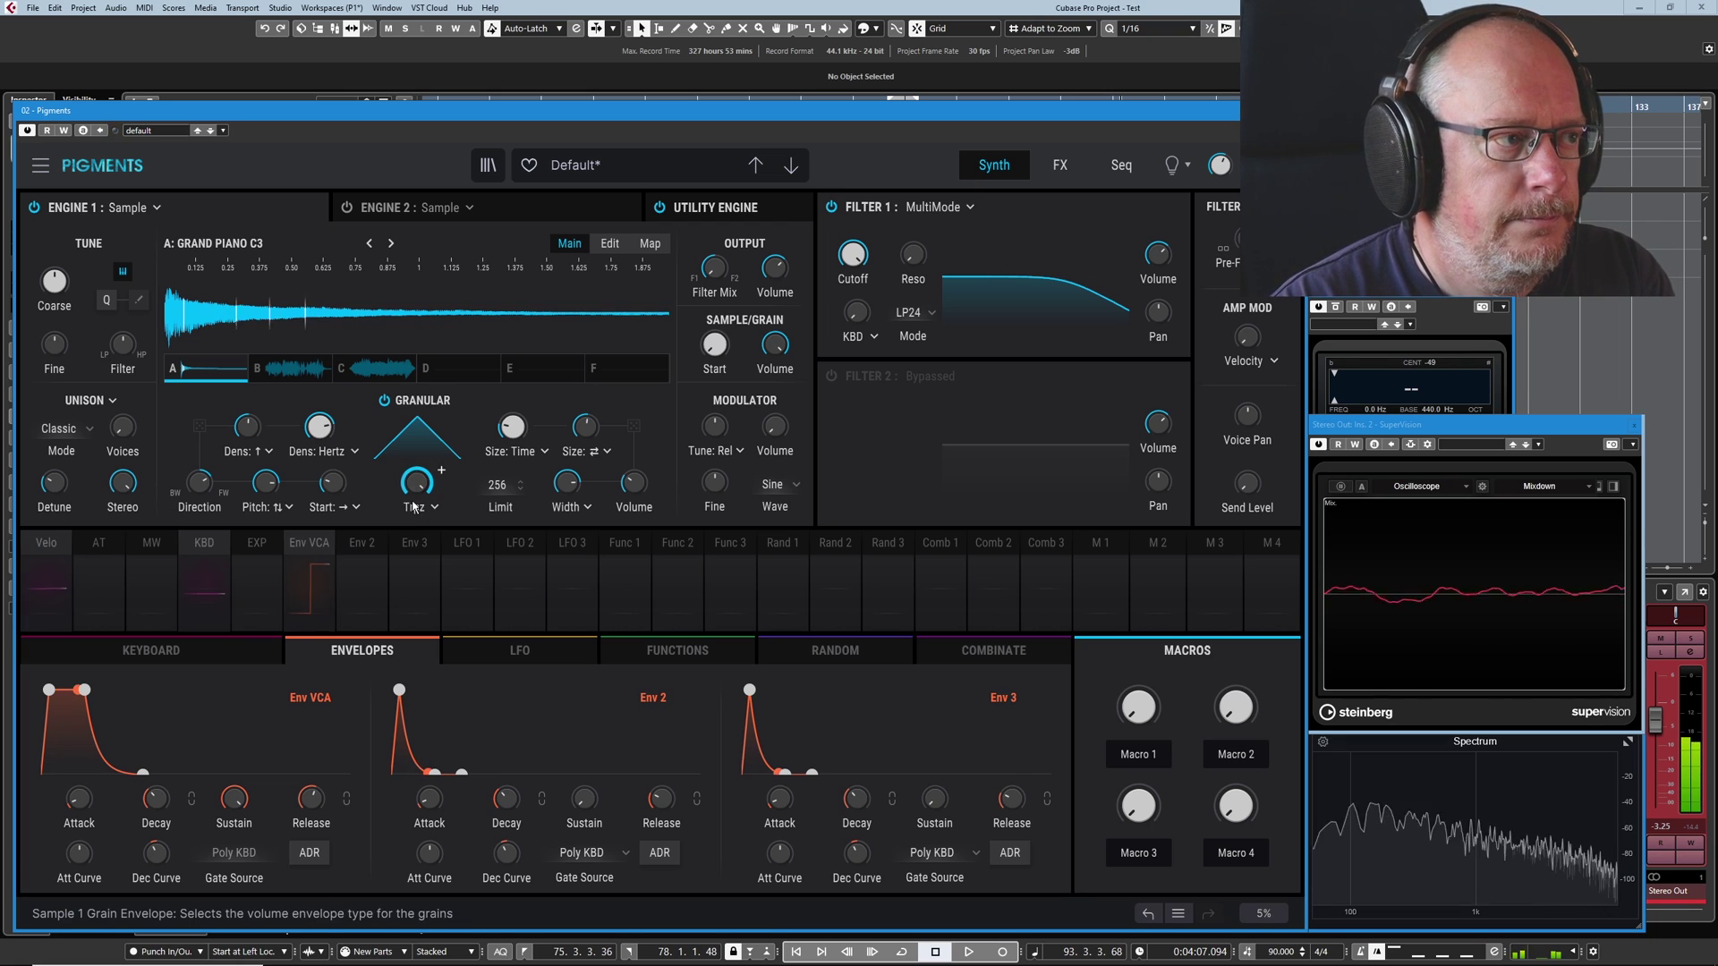
pyautogui.moveTo(417, 486)
pyautogui.mouseDown()
pyautogui.moveTo(418, 468)
pyautogui.moveTo(418, 492)
pyautogui.mouseUp()
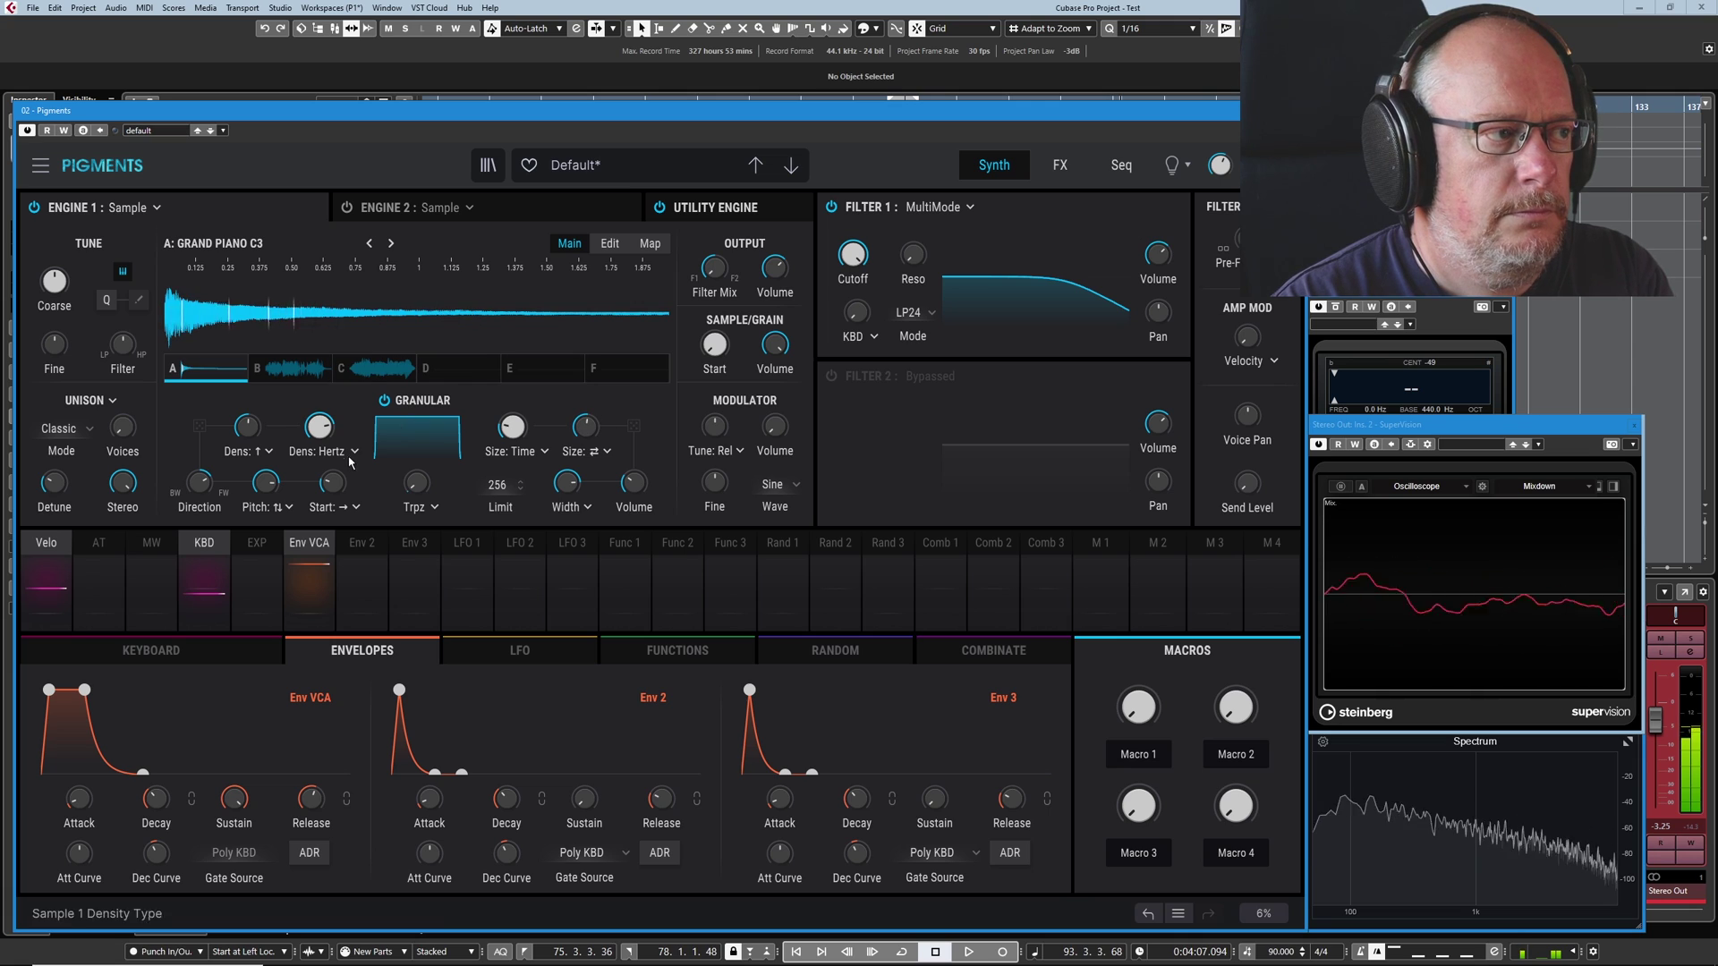
pyautogui.moveTo(353, 467); pyautogui.dragTo(354, 414)
pyautogui.moveTo(515, 422)
pyautogui.mouseDown()
pyautogui.moveTo(547, 415)
pyautogui.moveTo(497, 426)
pyautogui.mouseUp()
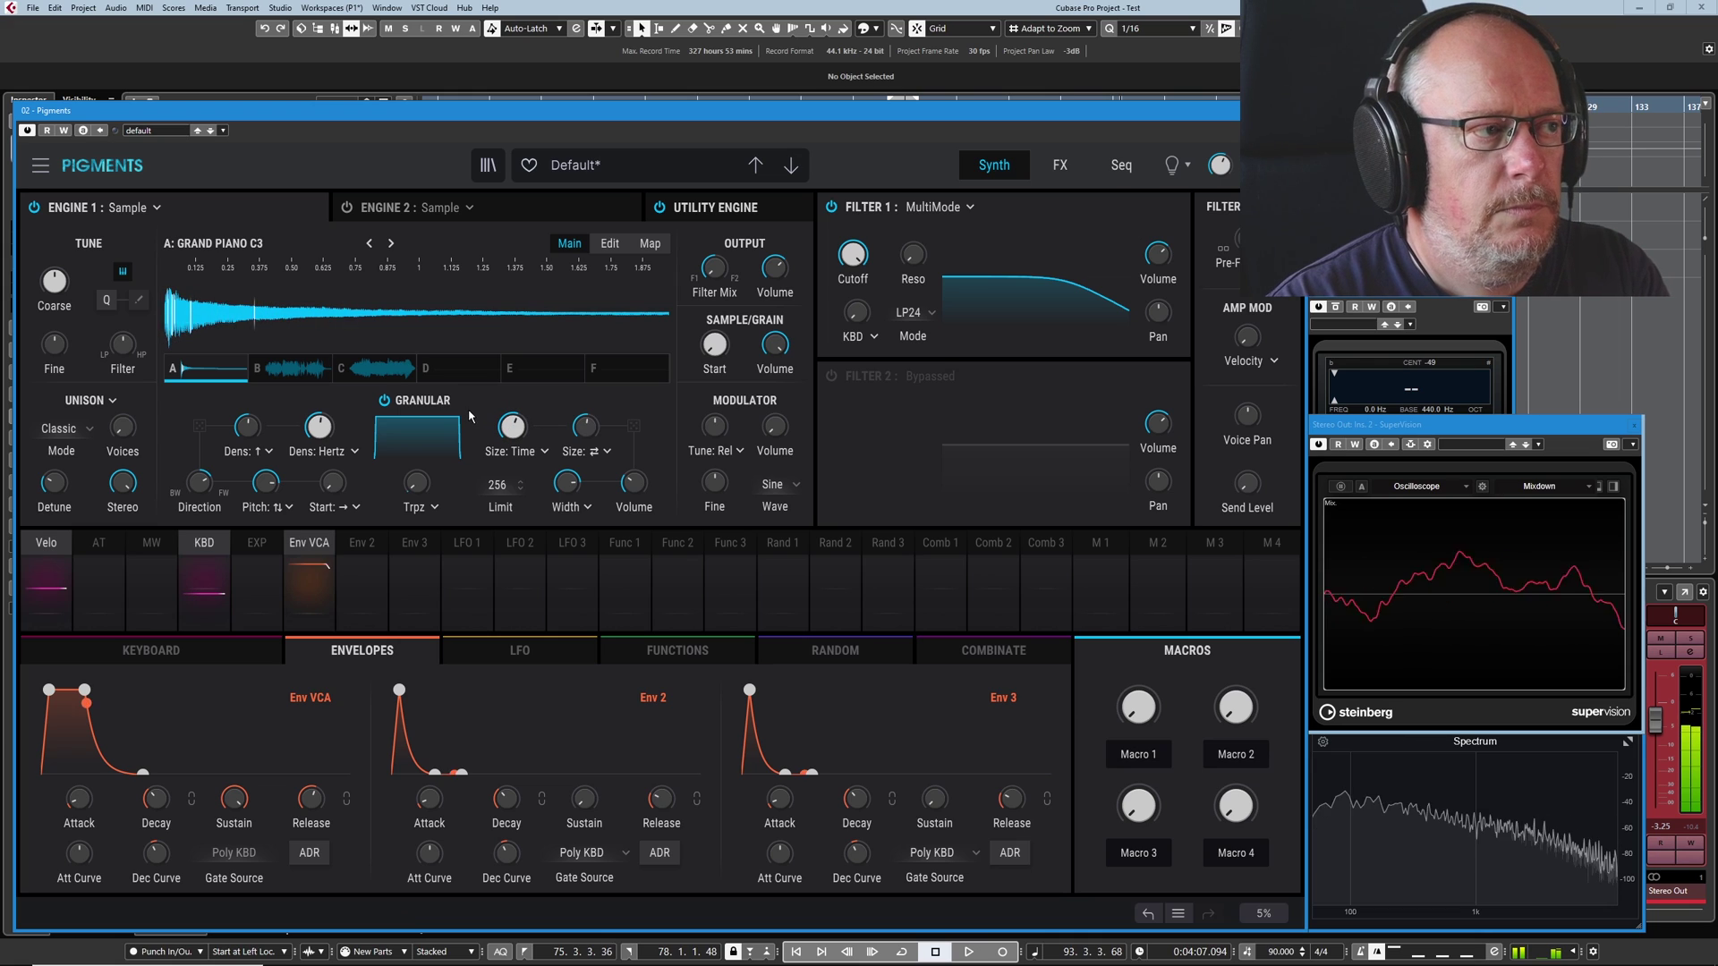
# Step: Switch Engine 1's granular sample from the grand piano to the Glockenspiel in slot B
pyautogui.click(296, 368)
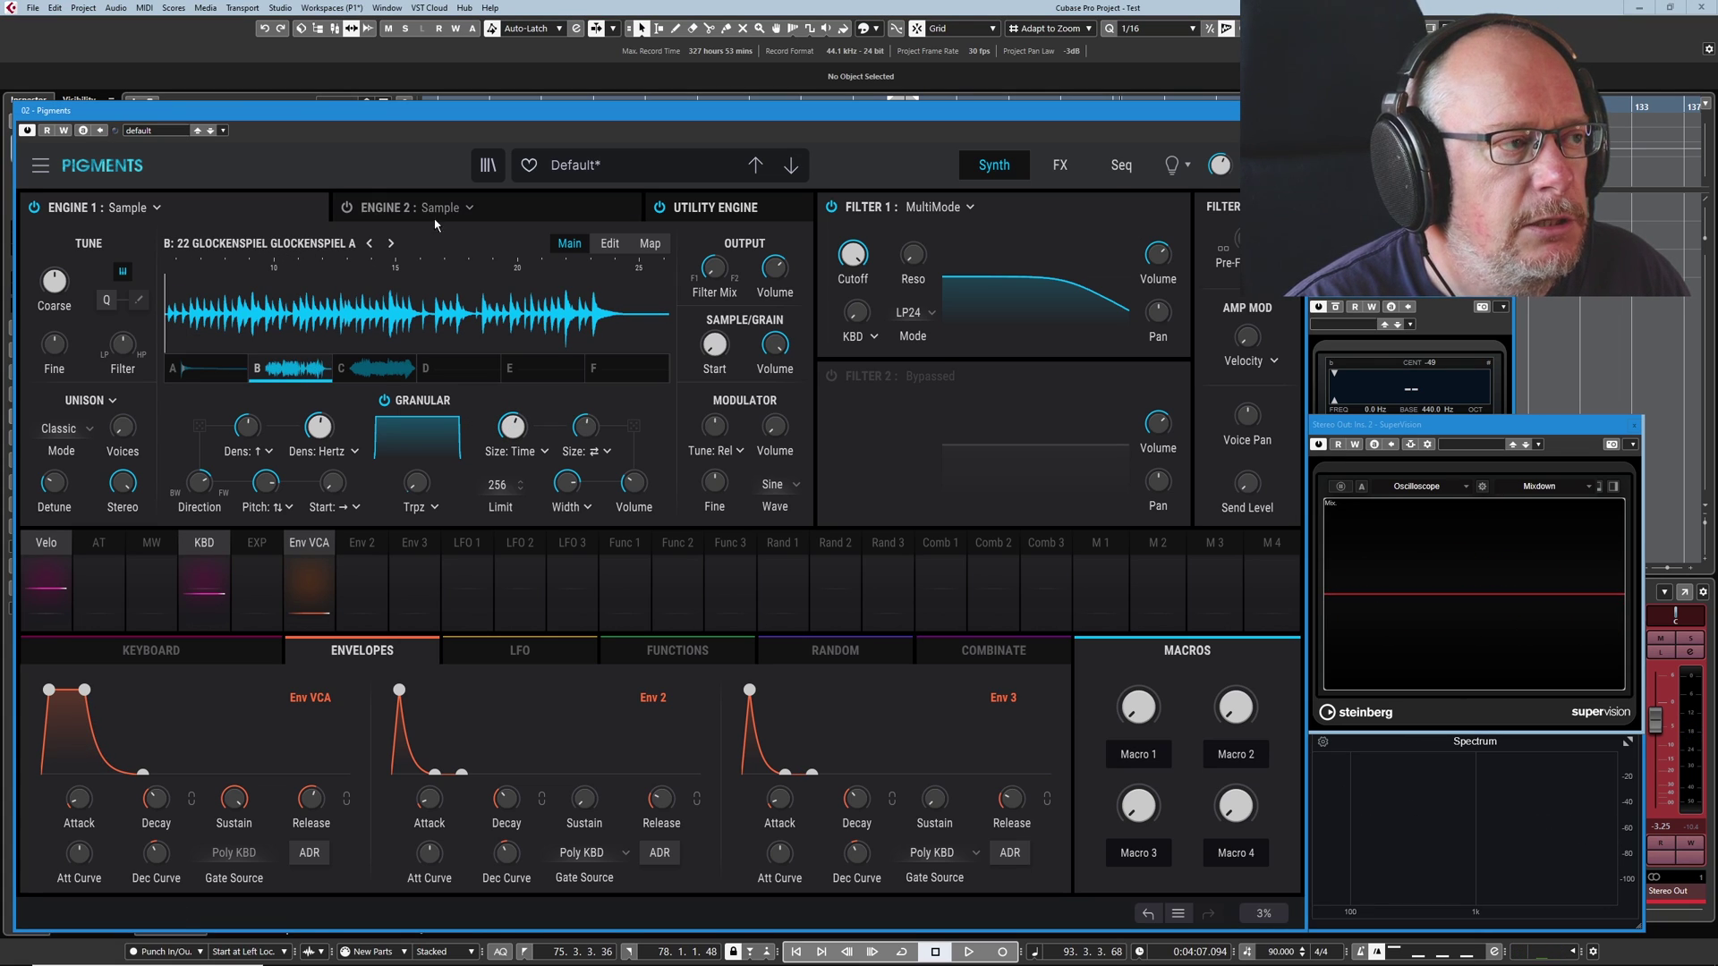
pyautogui.moveTo(318, 434)
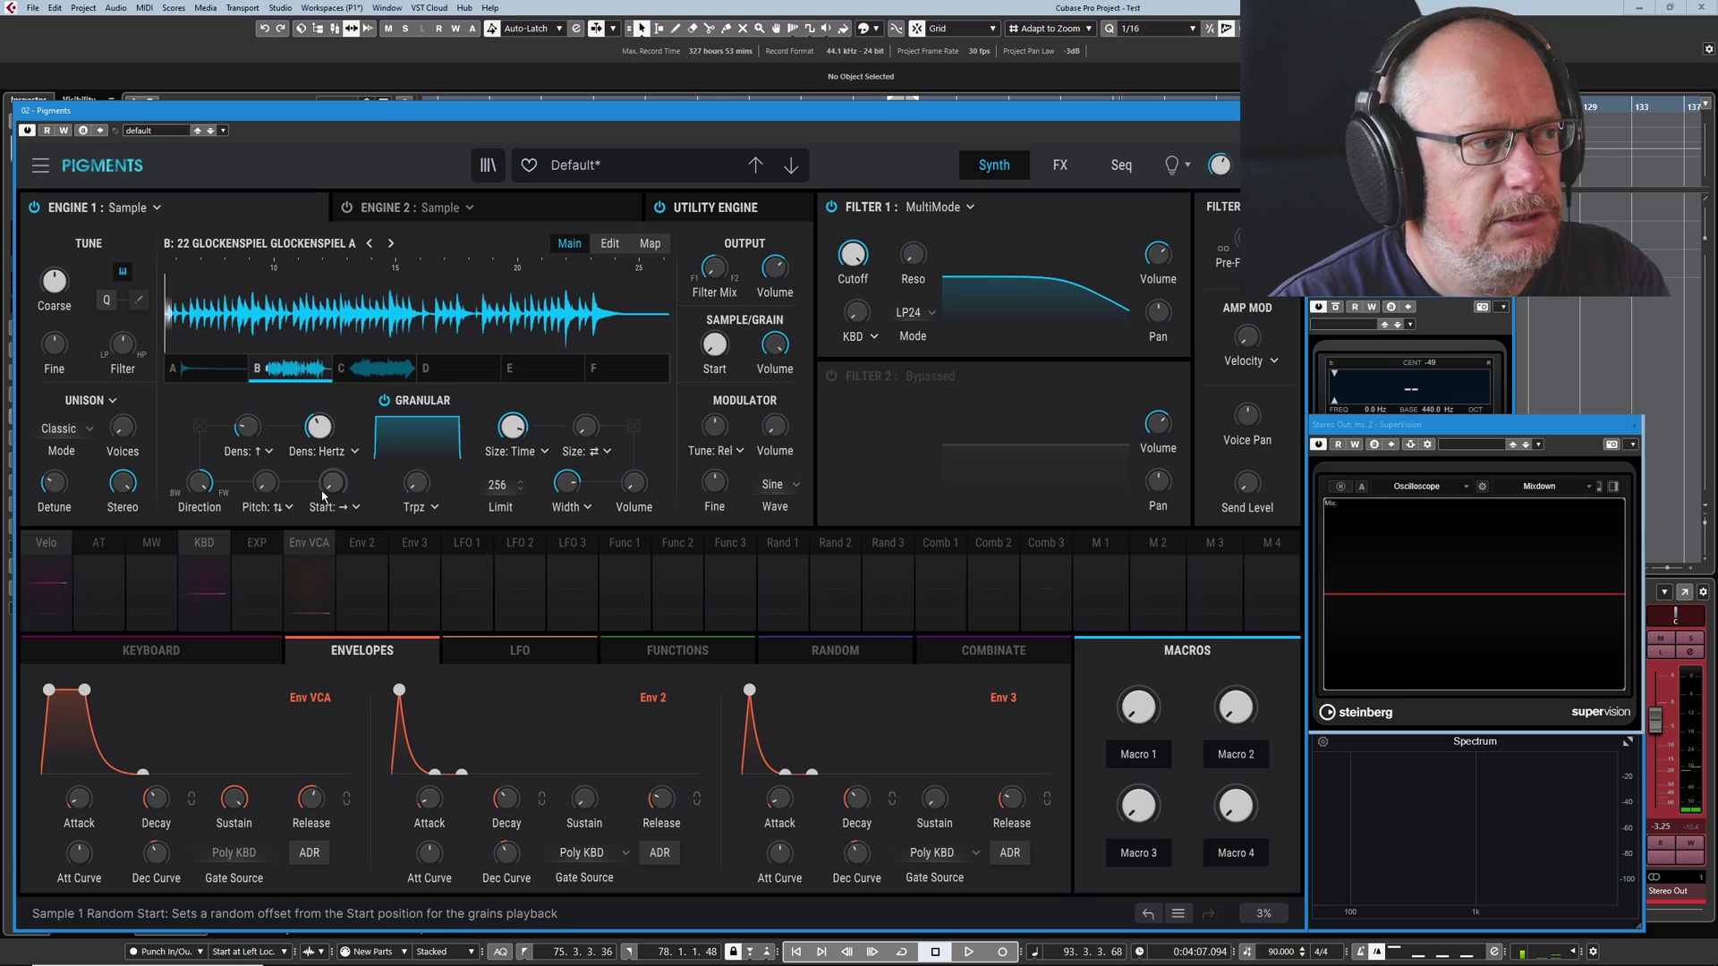
pyautogui.moveTo(328, 485)
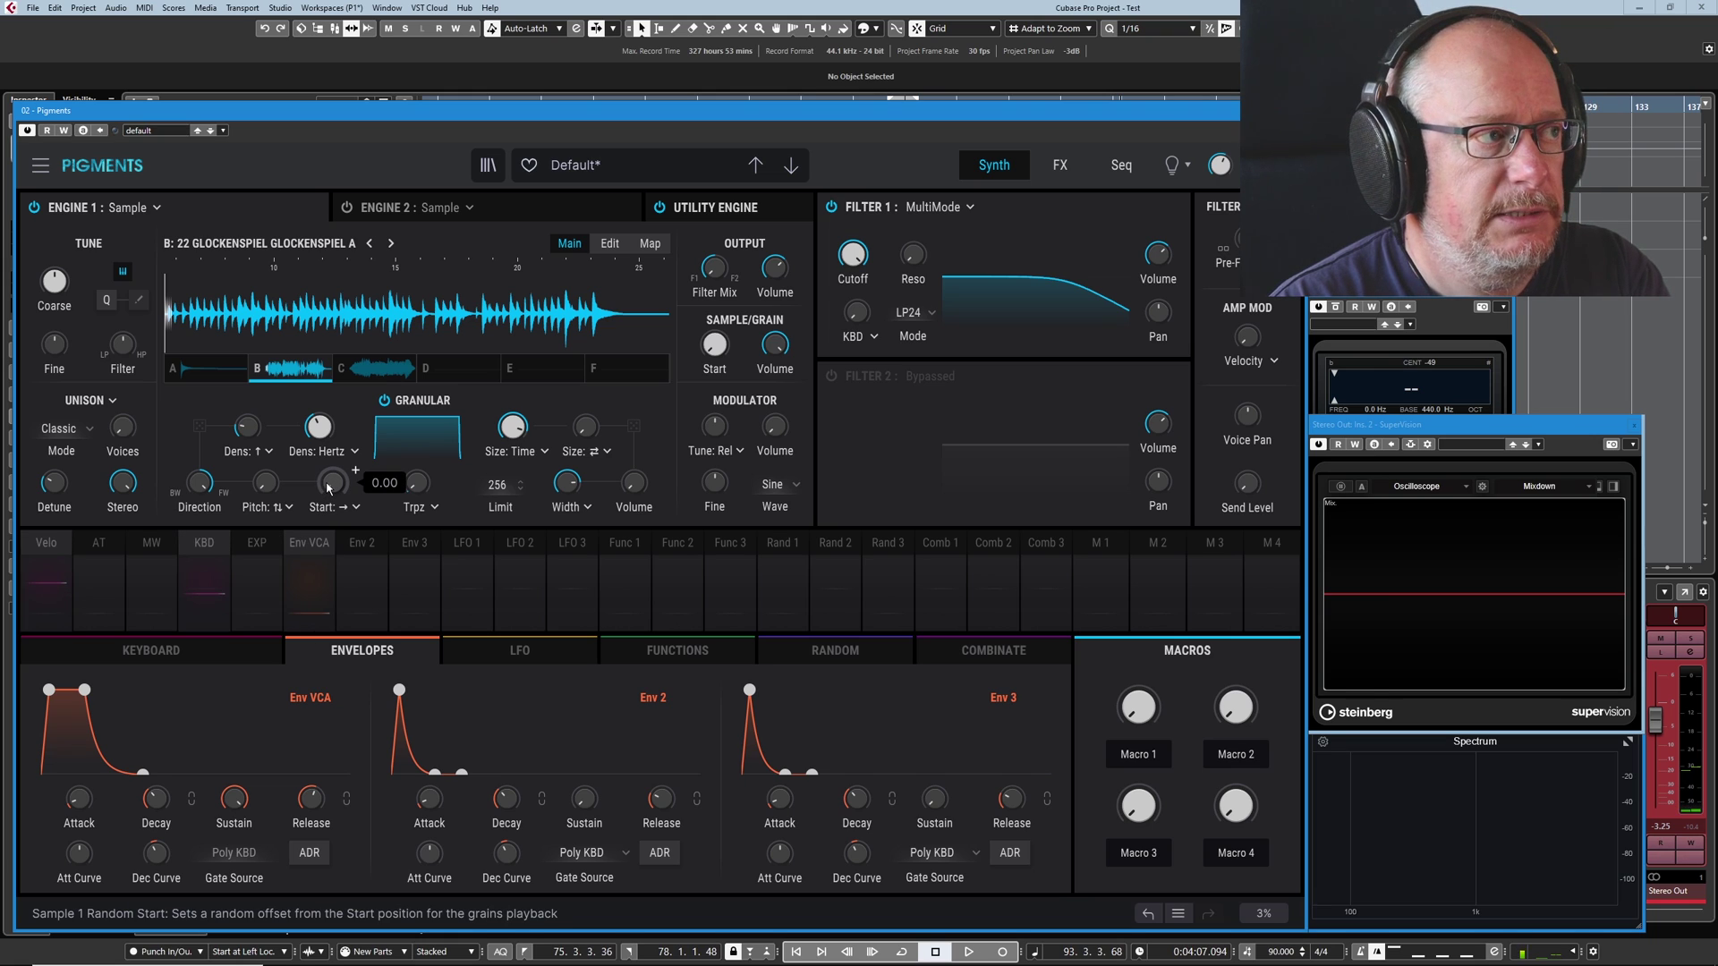
pyautogui.moveTo(513, 429)
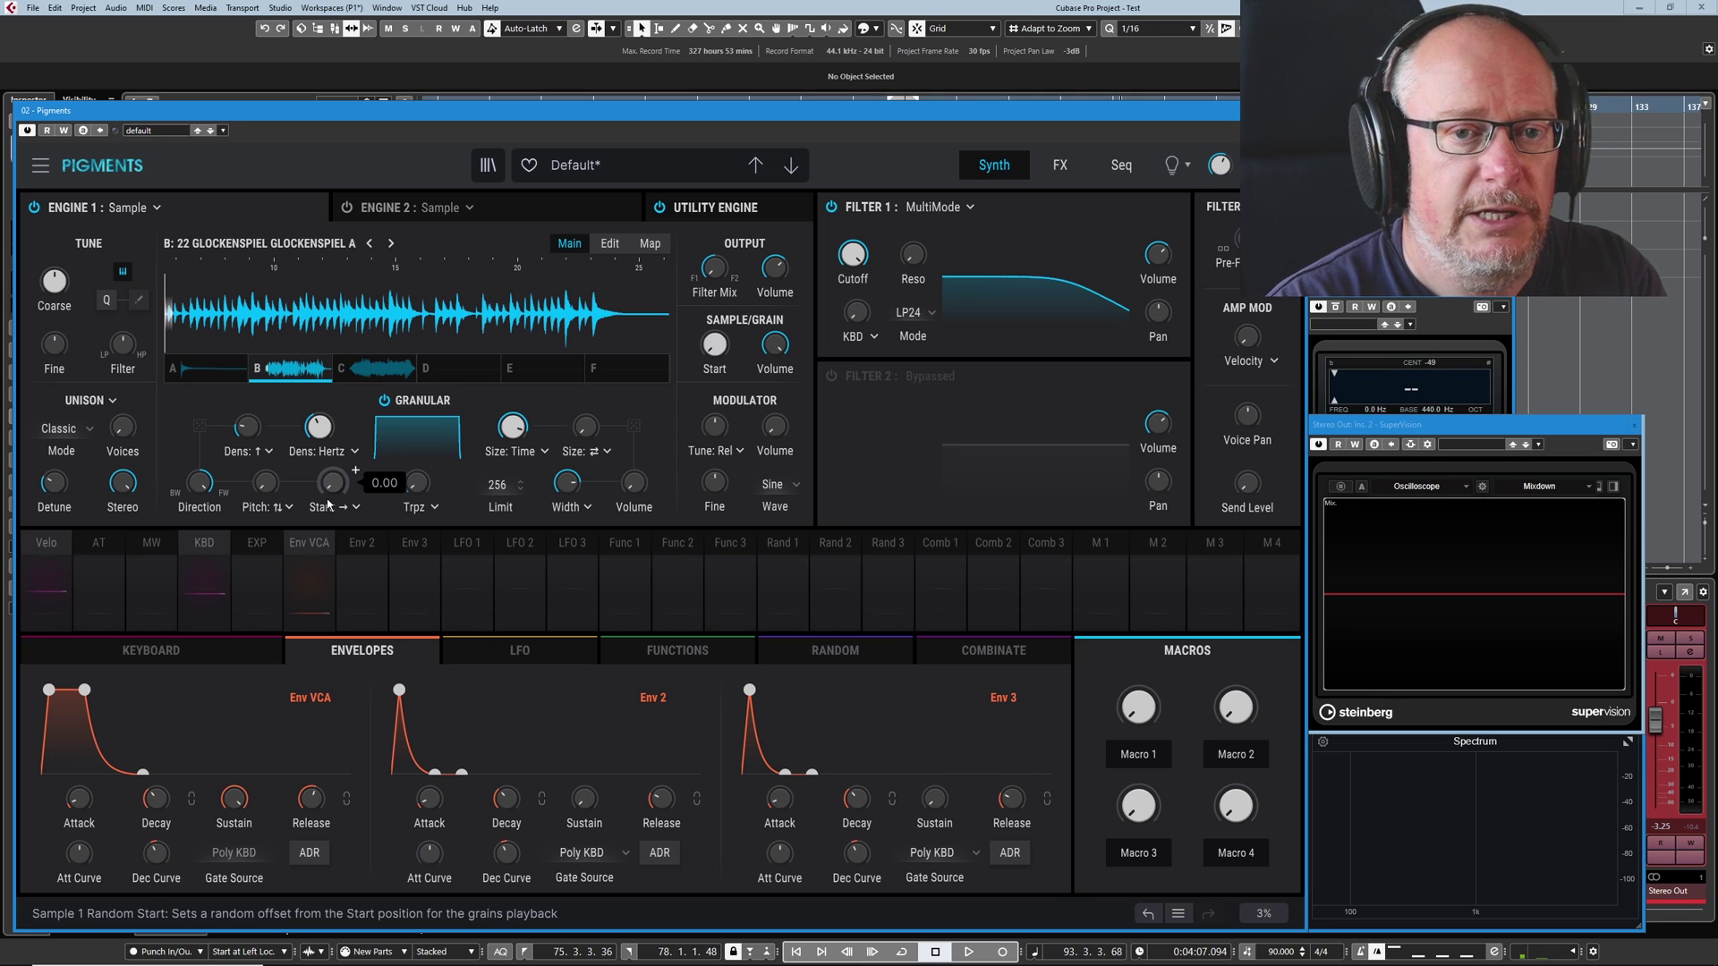
pyautogui.moveTo(329, 501); pyautogui.dragTo(320, 447)
pyautogui.moveTo(354, 414)
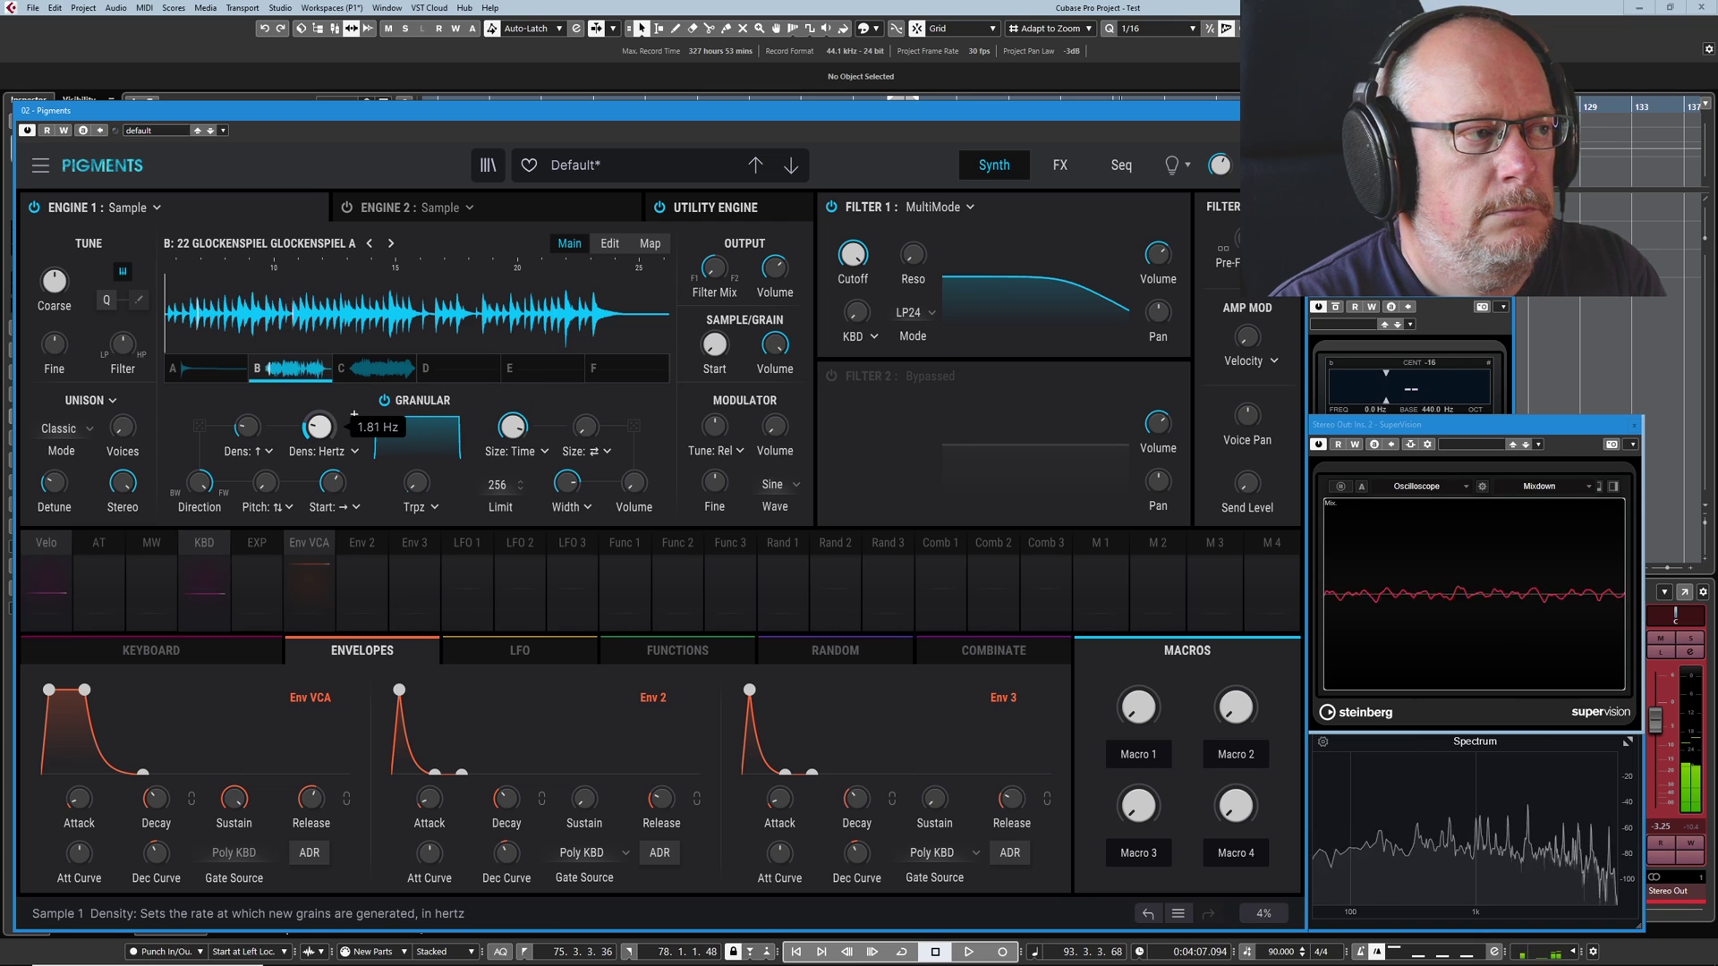
pyautogui.moveTo(355, 414); pyautogui.dragTo(354, 411)
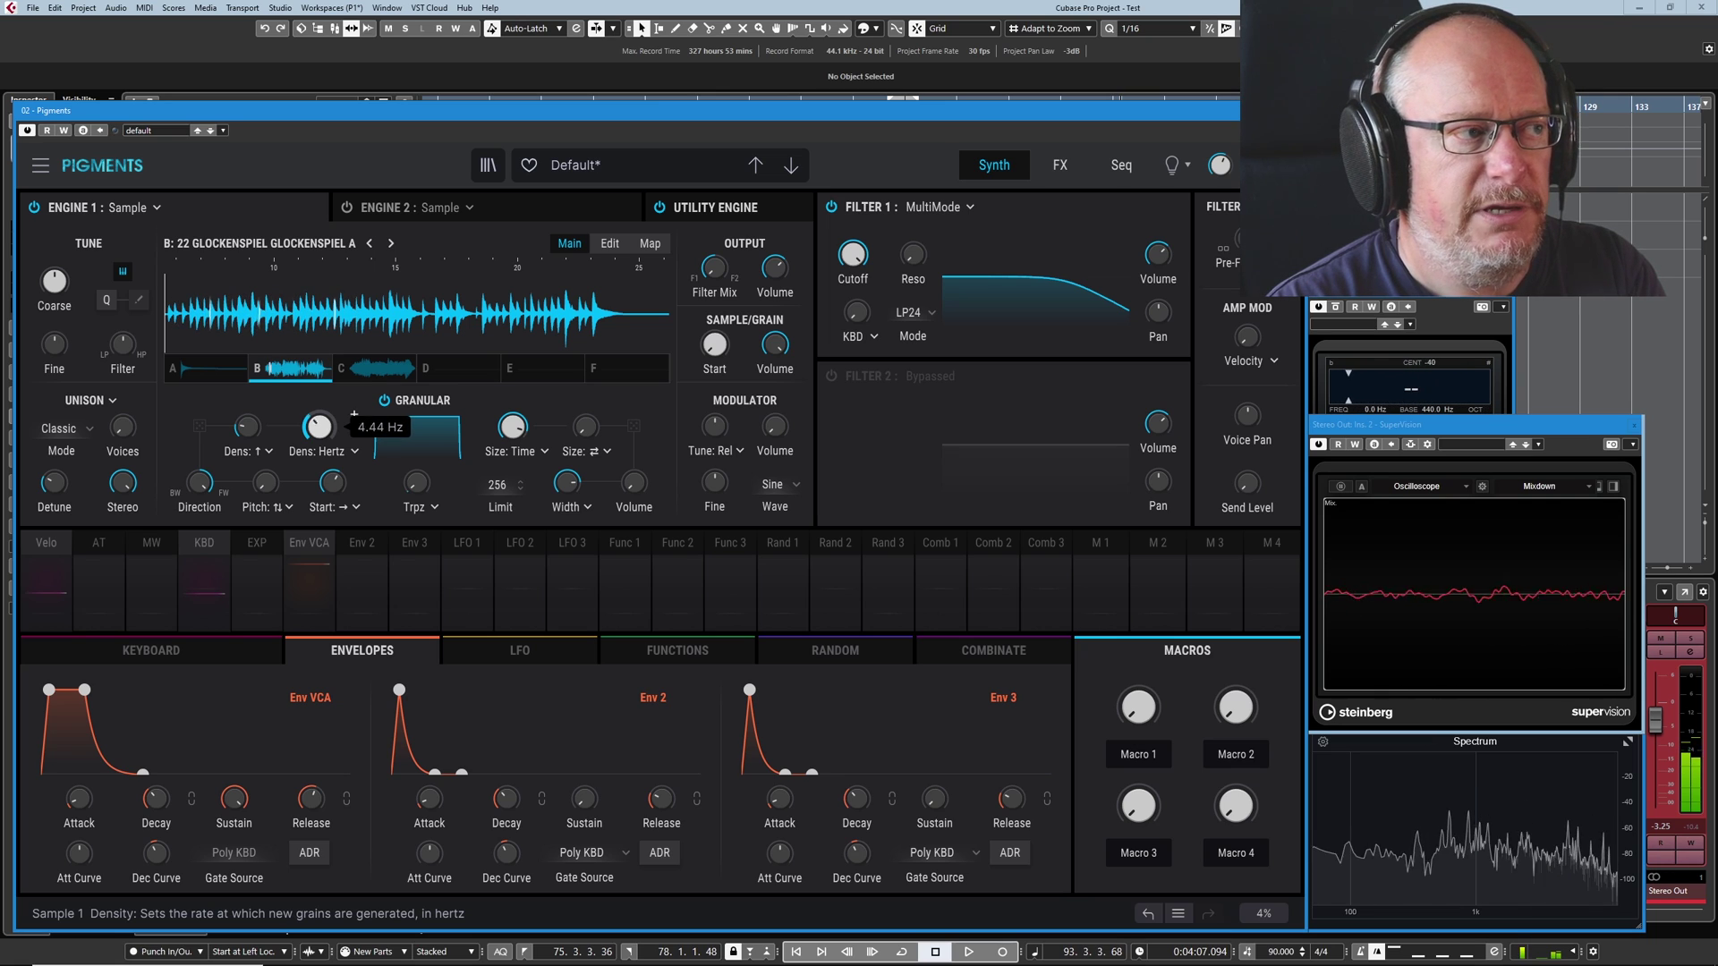
pyautogui.moveTo(354, 414); pyautogui.dragTo(354, 414)
pyautogui.click(1657, 735)
pyautogui.moveTo(1657, 736); pyautogui.dragTo(1657, 745)
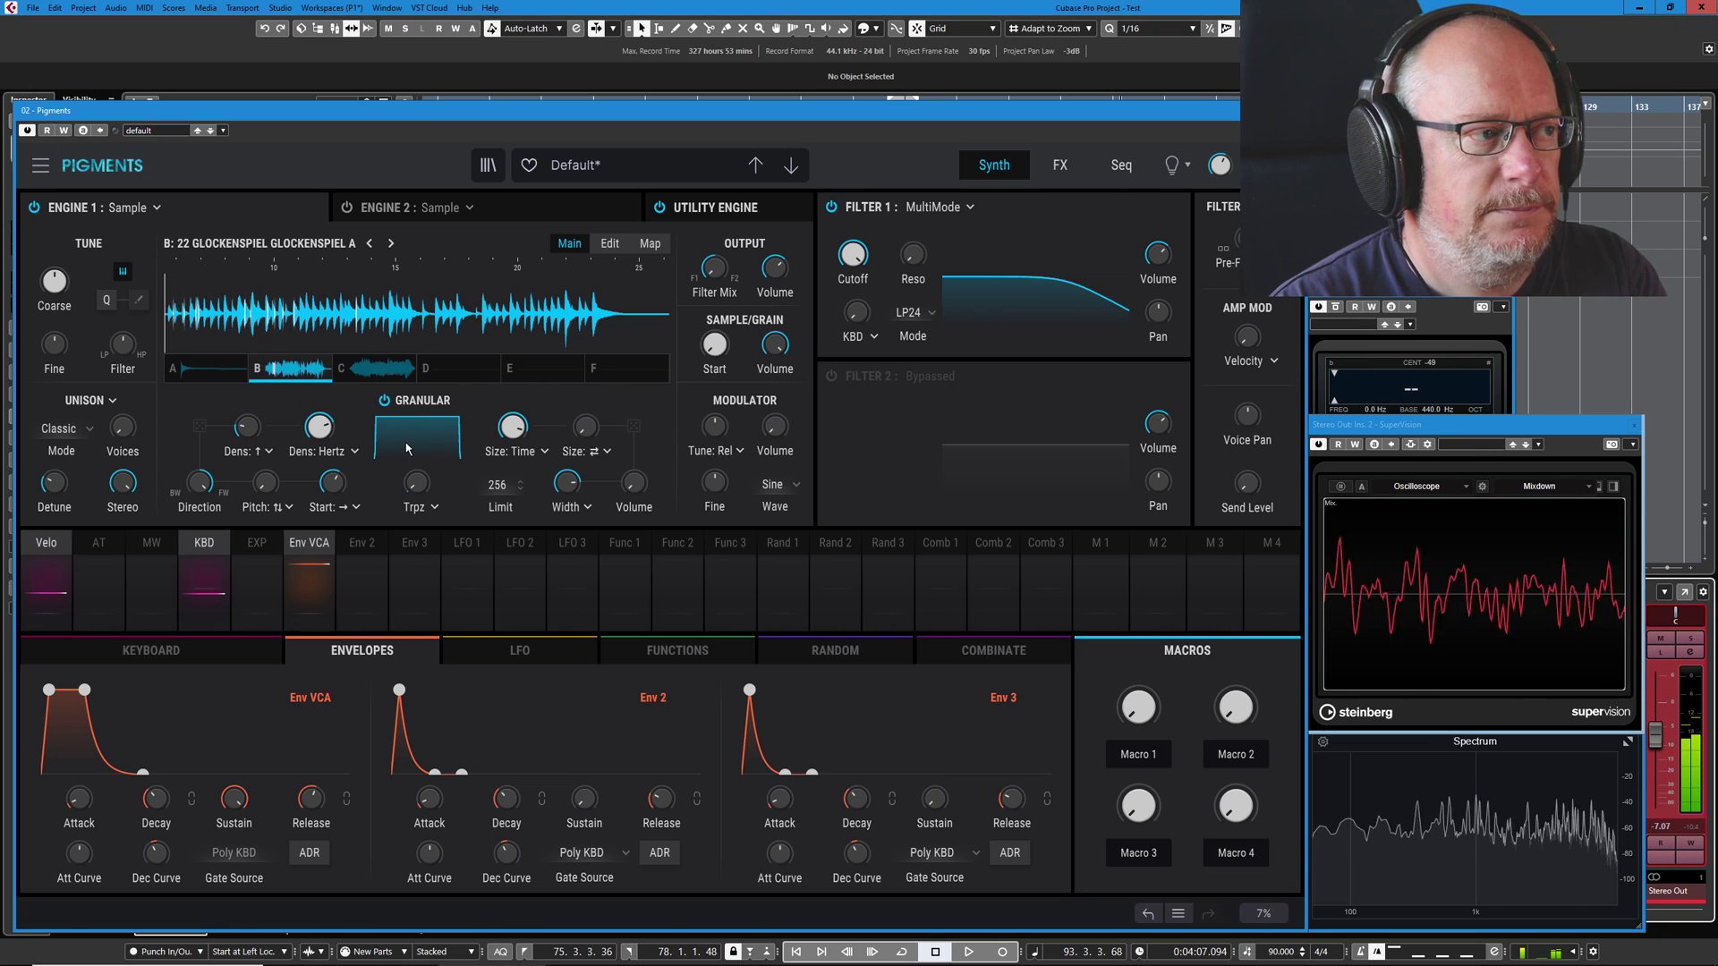
# Step: Change the grain envelope shape to Expodec with its curve at about 1.00
pyautogui.click(423, 507)
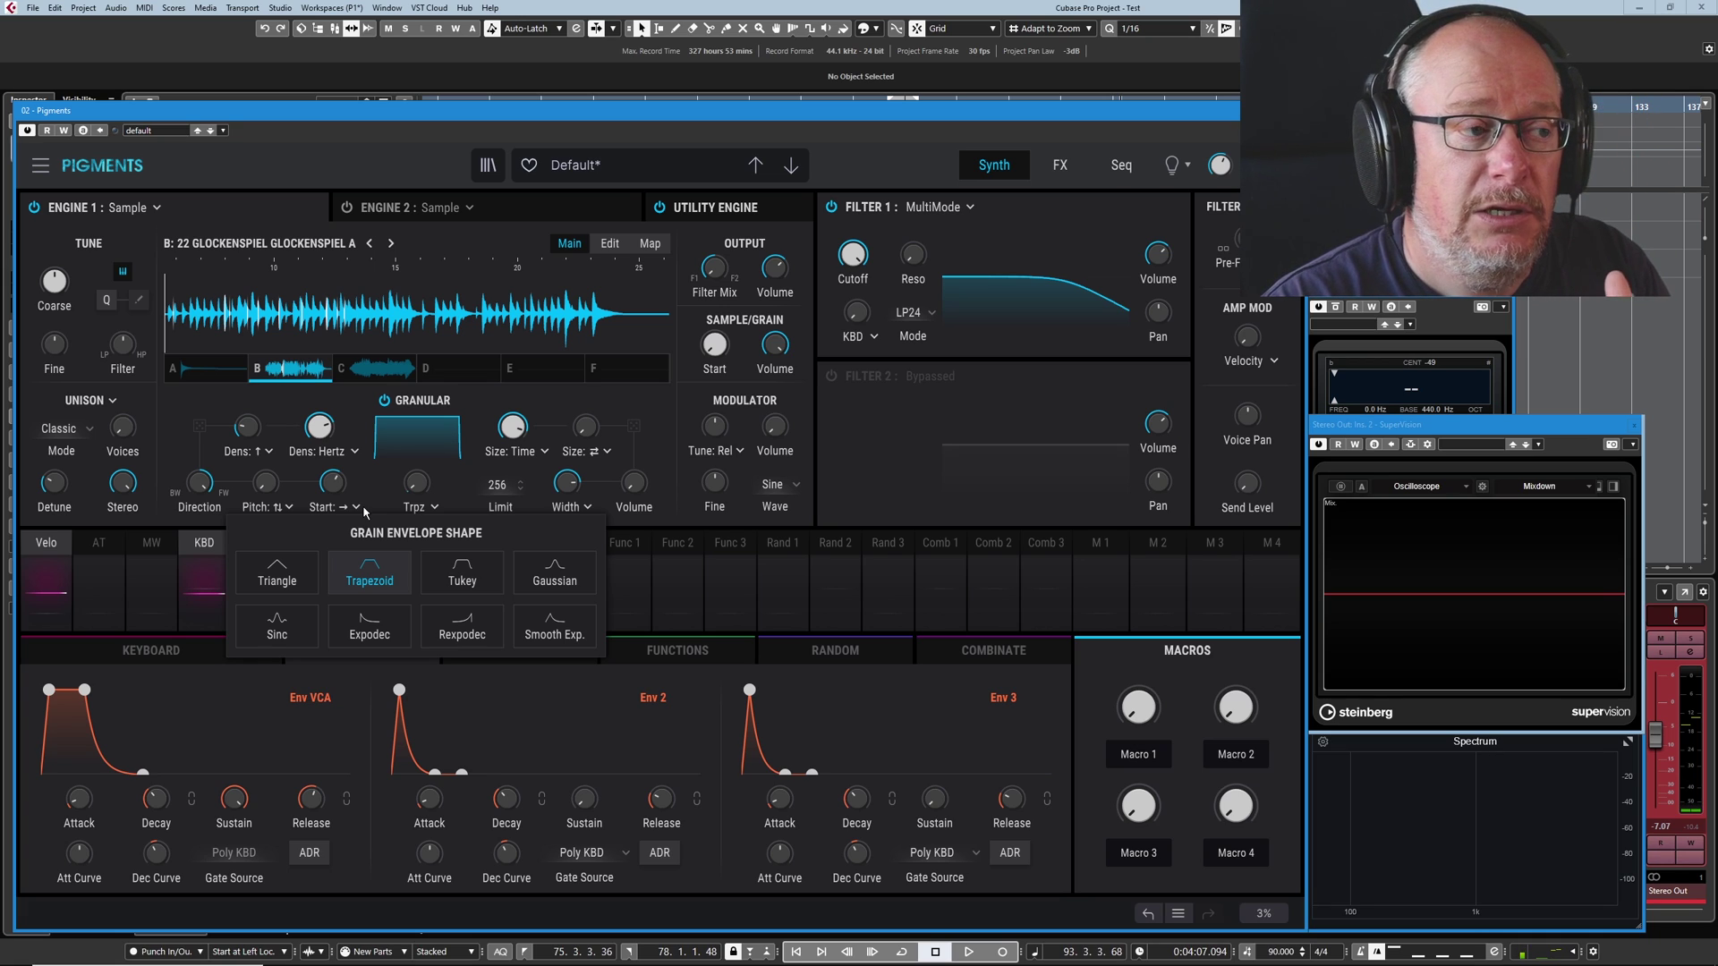
pyautogui.click(367, 625)
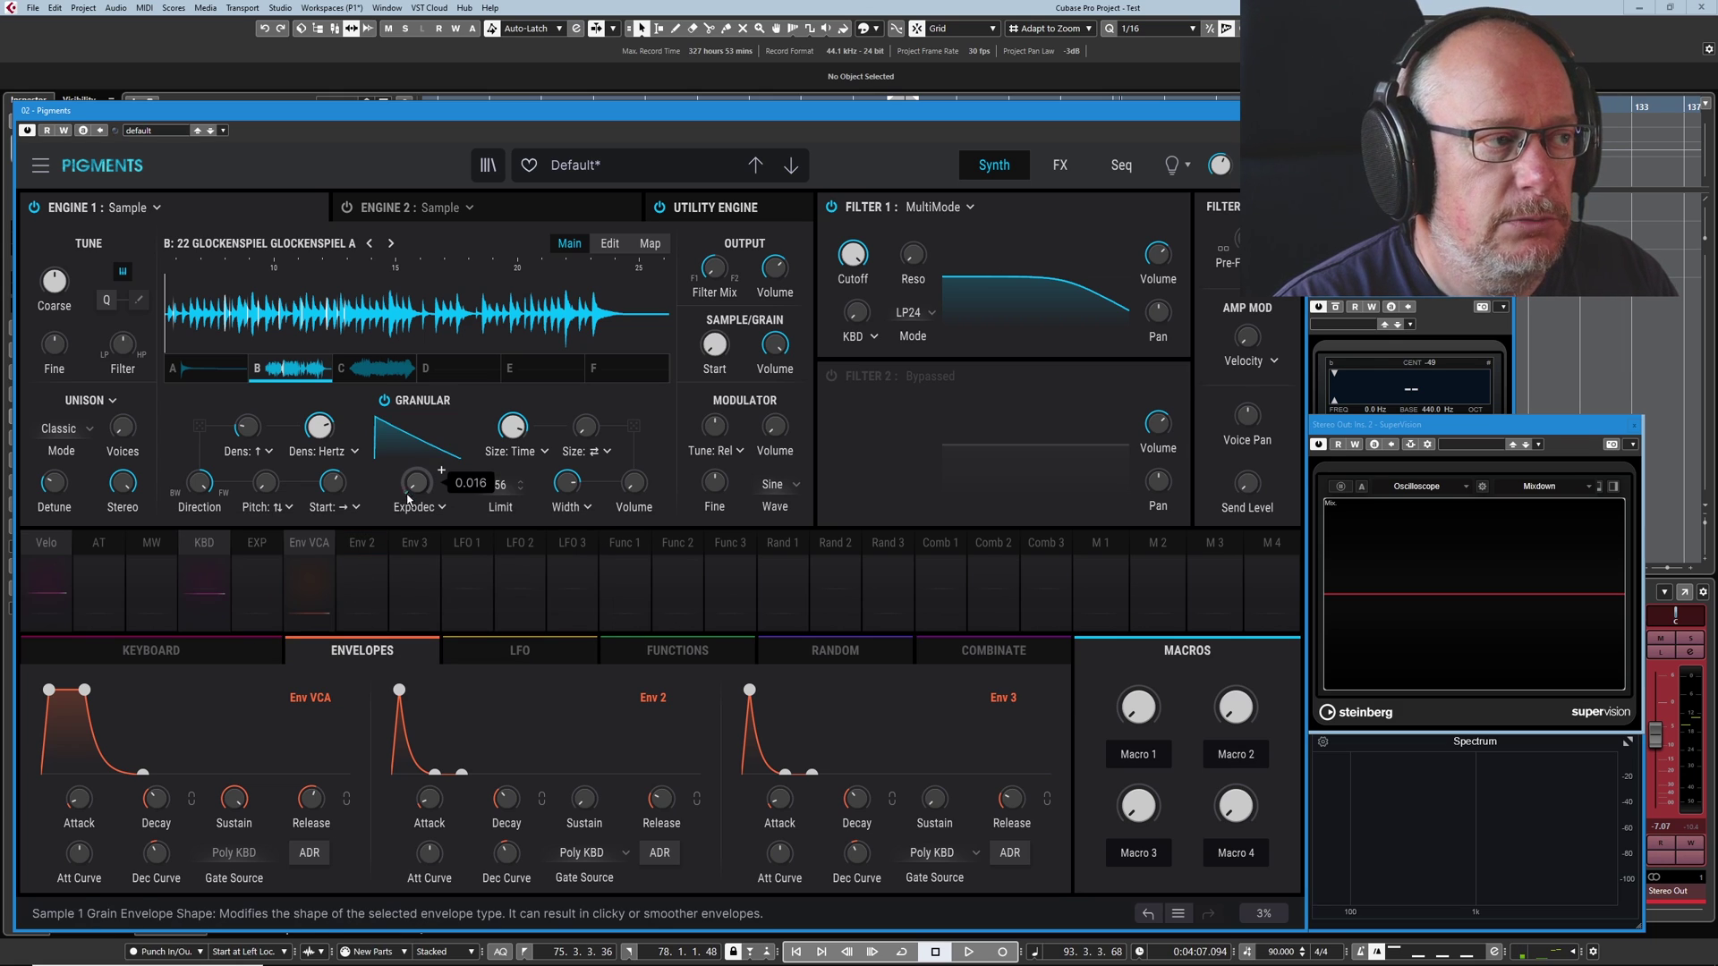
pyautogui.scroll(10, 441, 470)
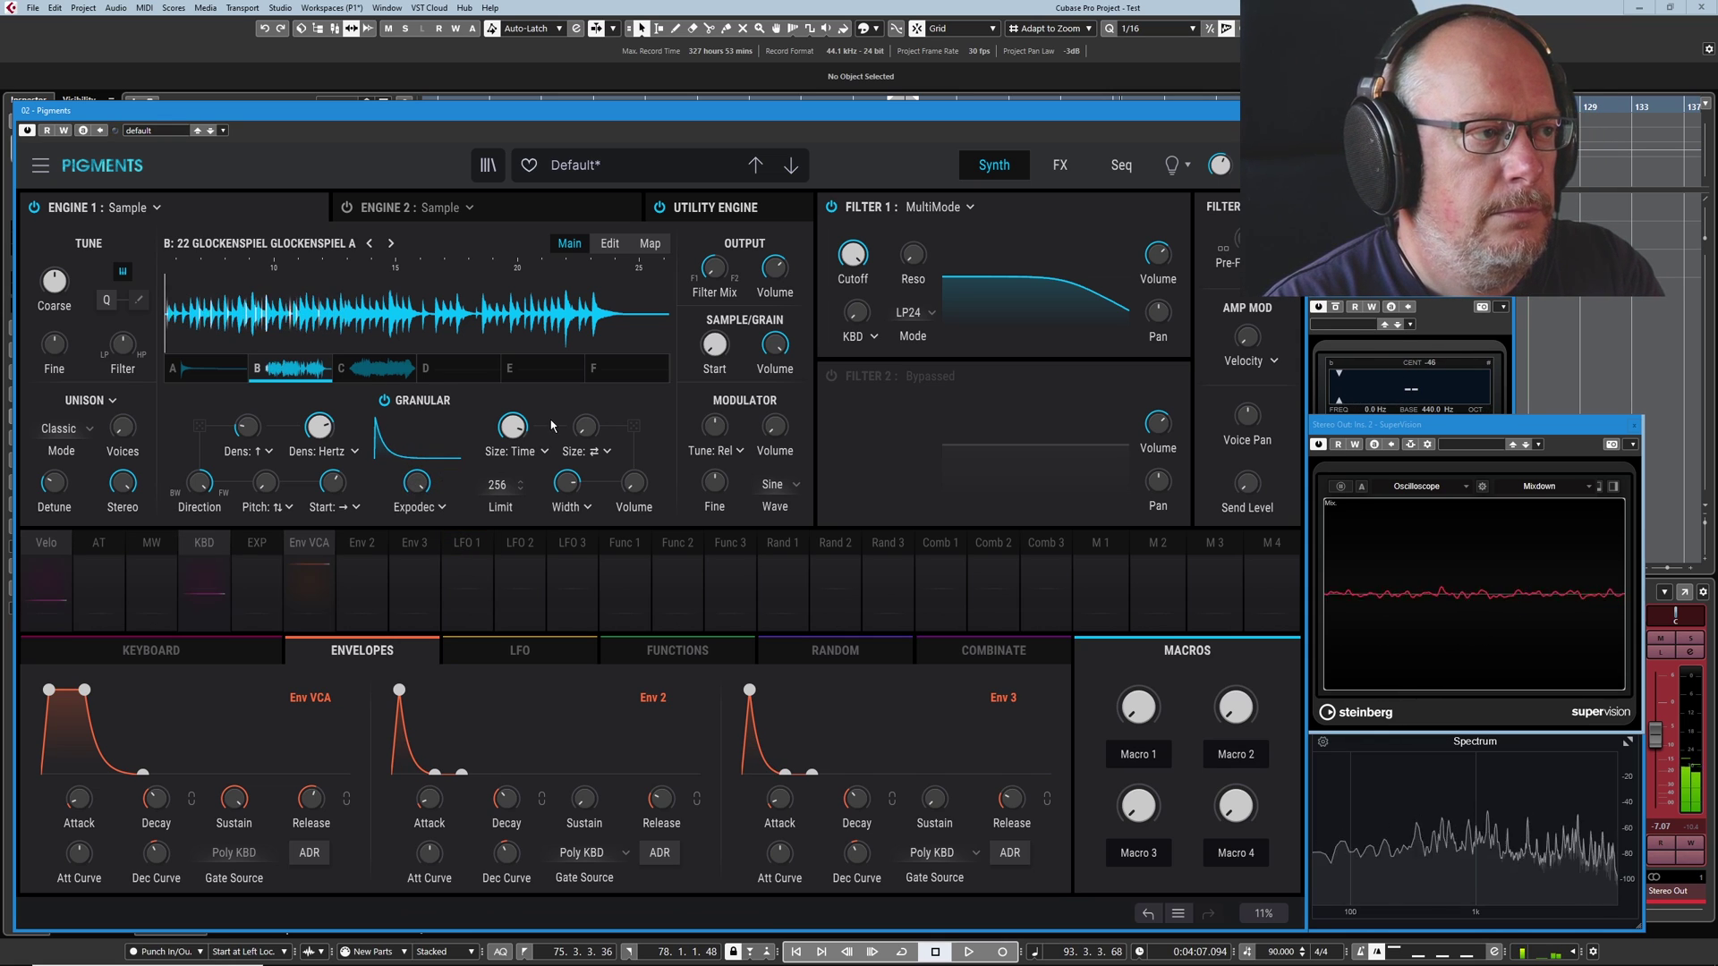
# Step: Shorten the grains to about 117 ms, with random start 0.500 and random density near 0.216
pyautogui.moveTo(546, 415)
pyautogui.scroll(-2, 547, 415)
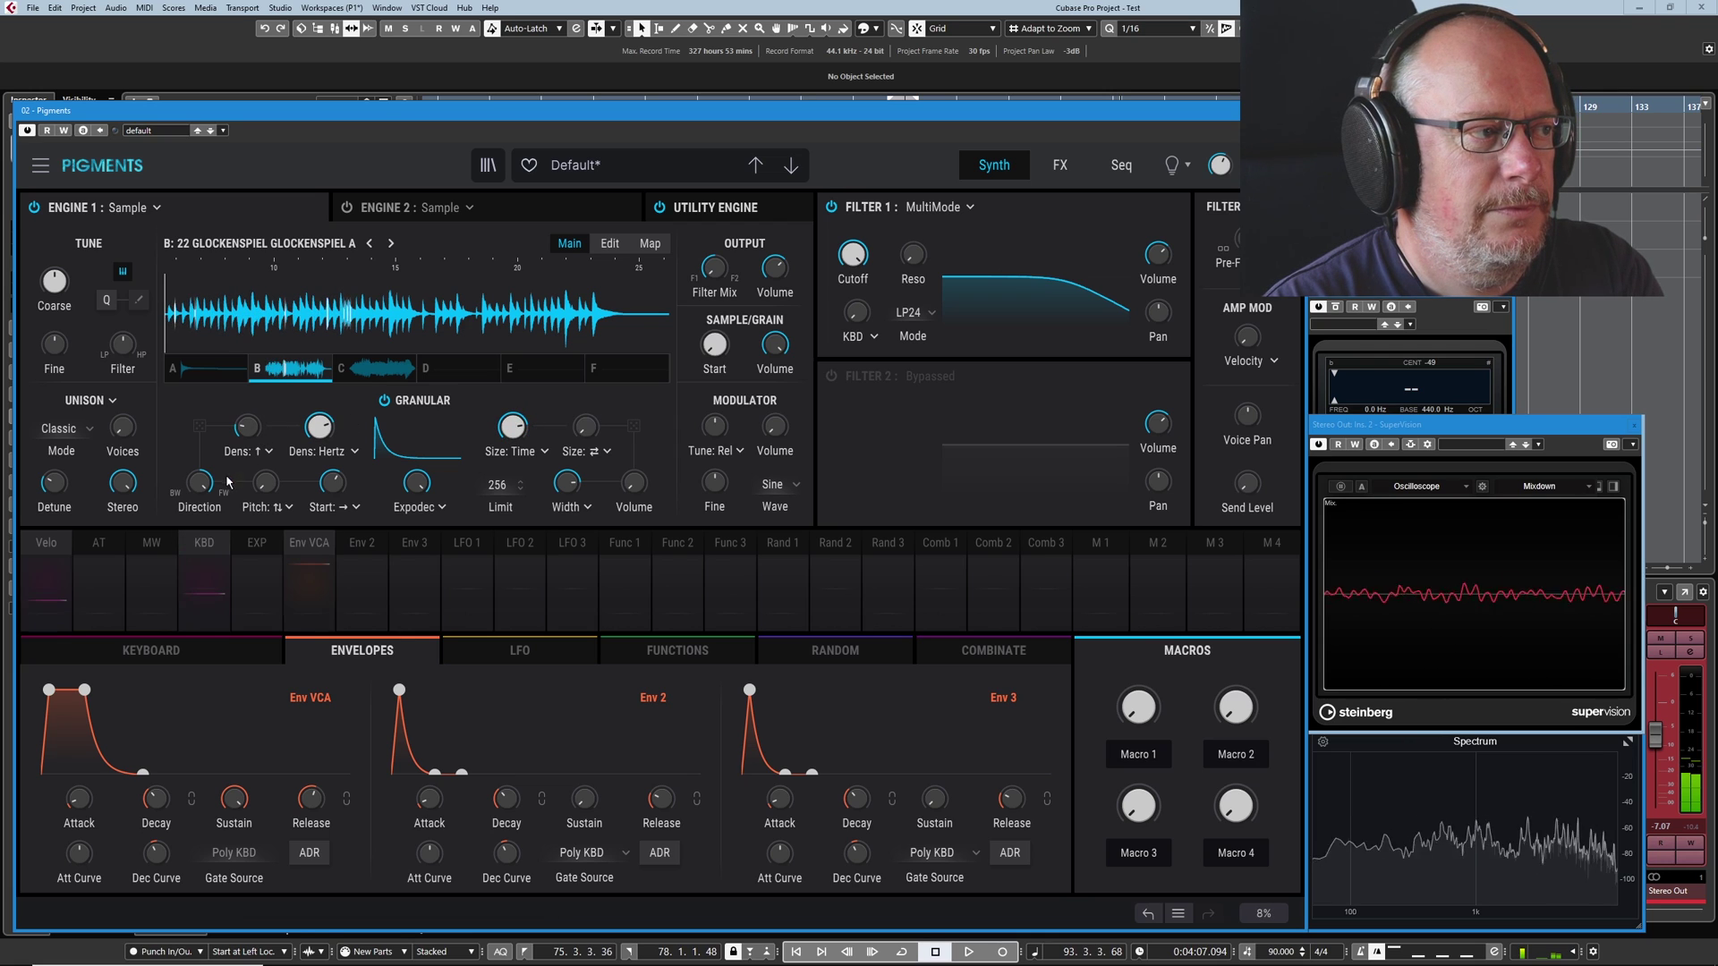
pyautogui.moveTo(288, 470)
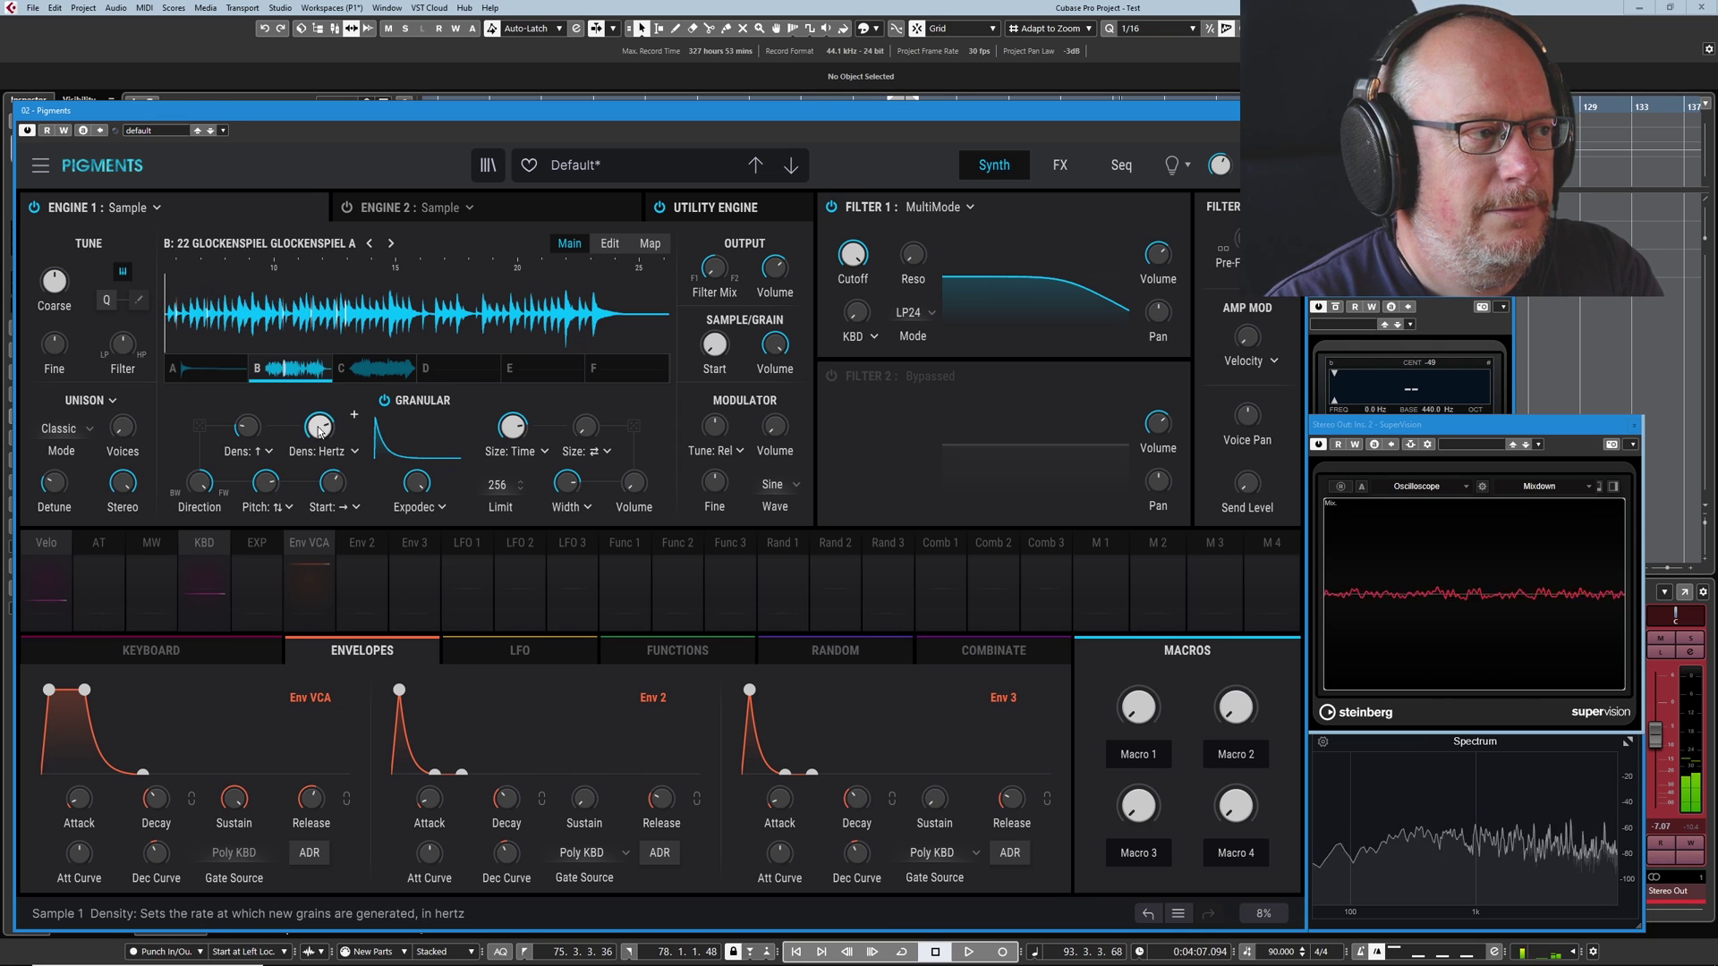
pyautogui.moveTo(354, 414)
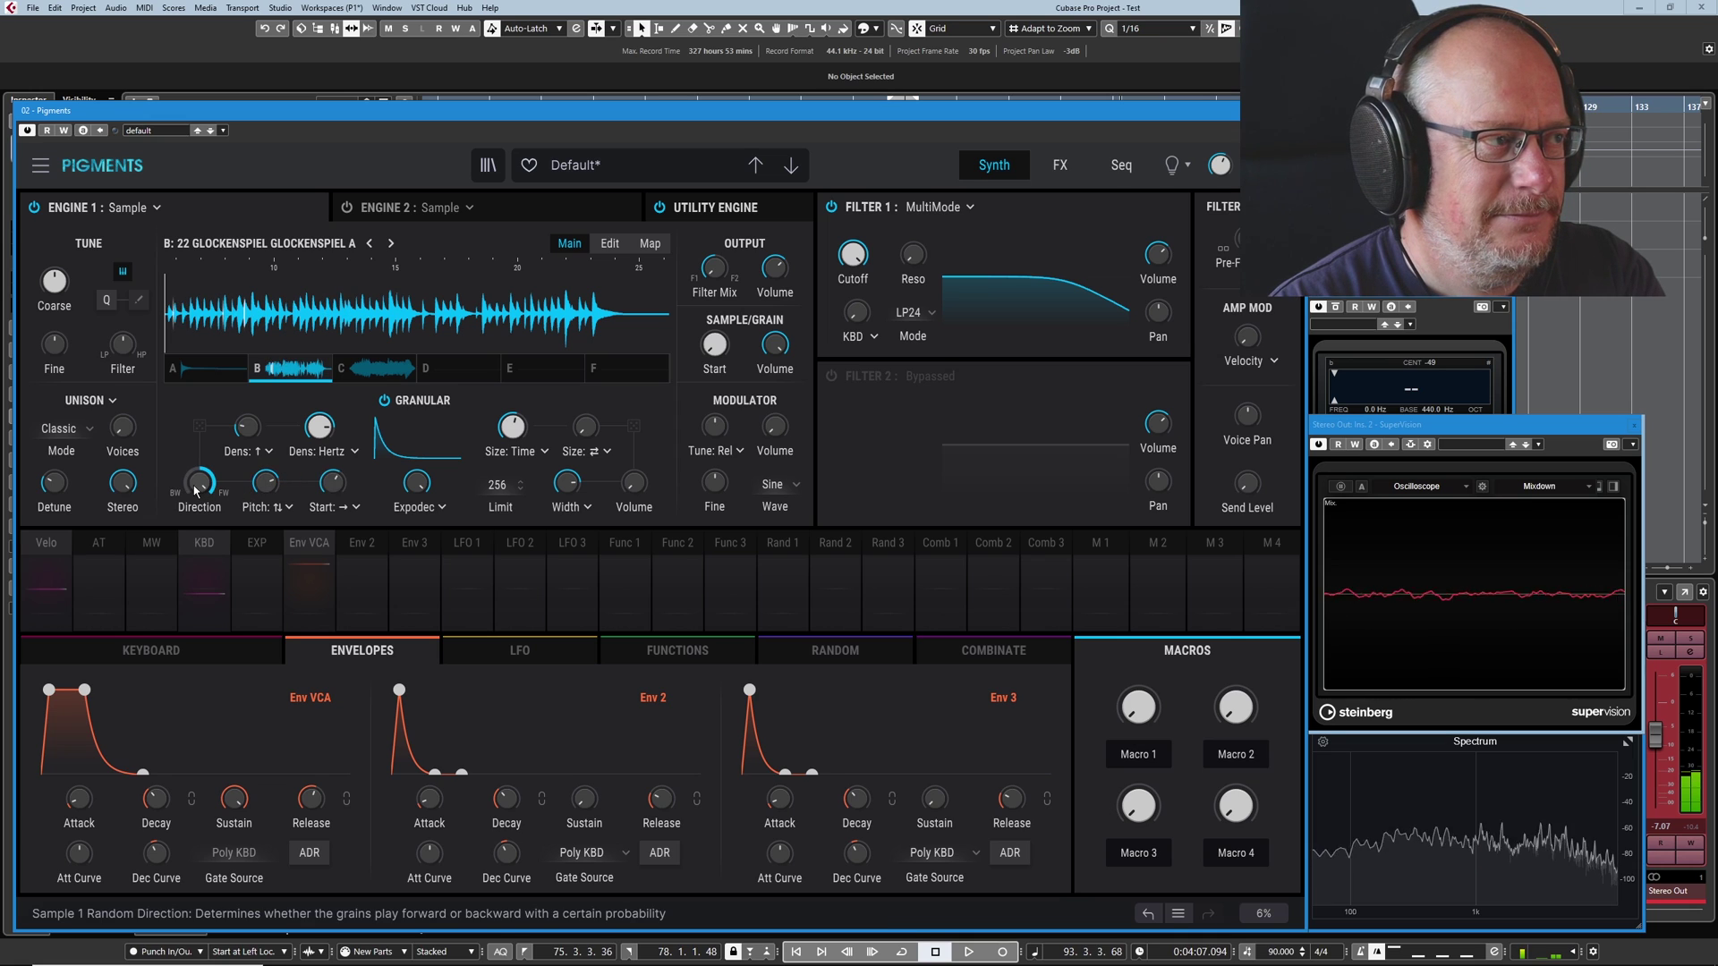
pyautogui.moveTo(356, 469)
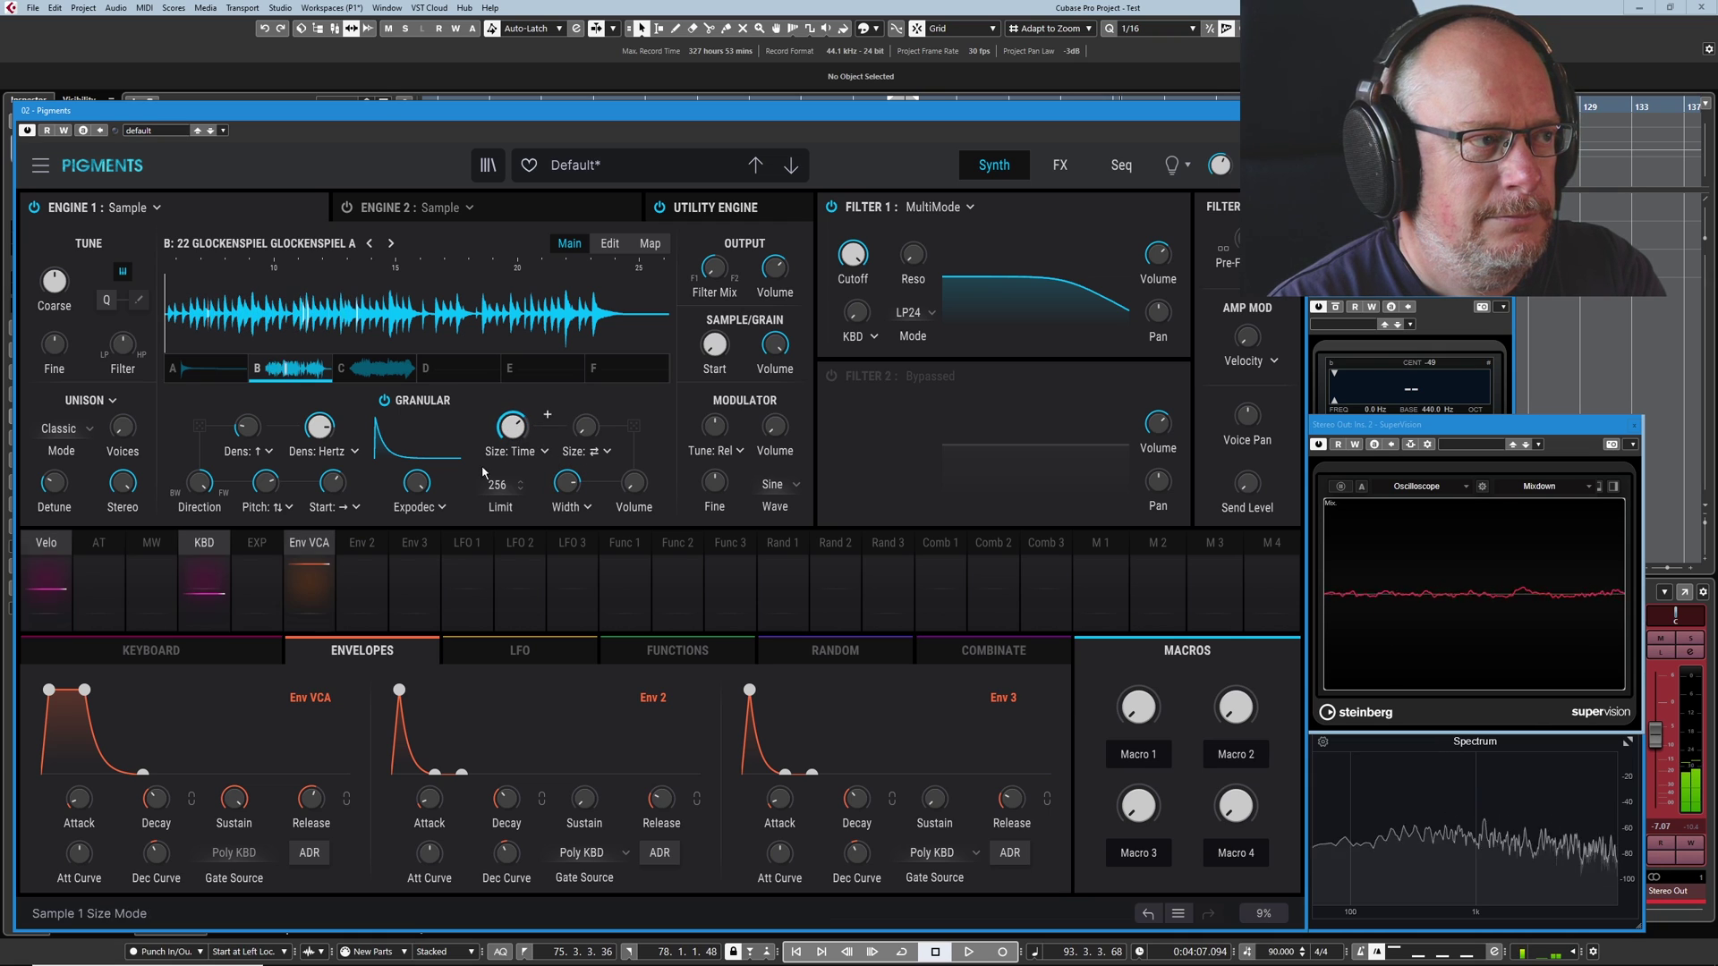
pyautogui.moveTo(267, 414)
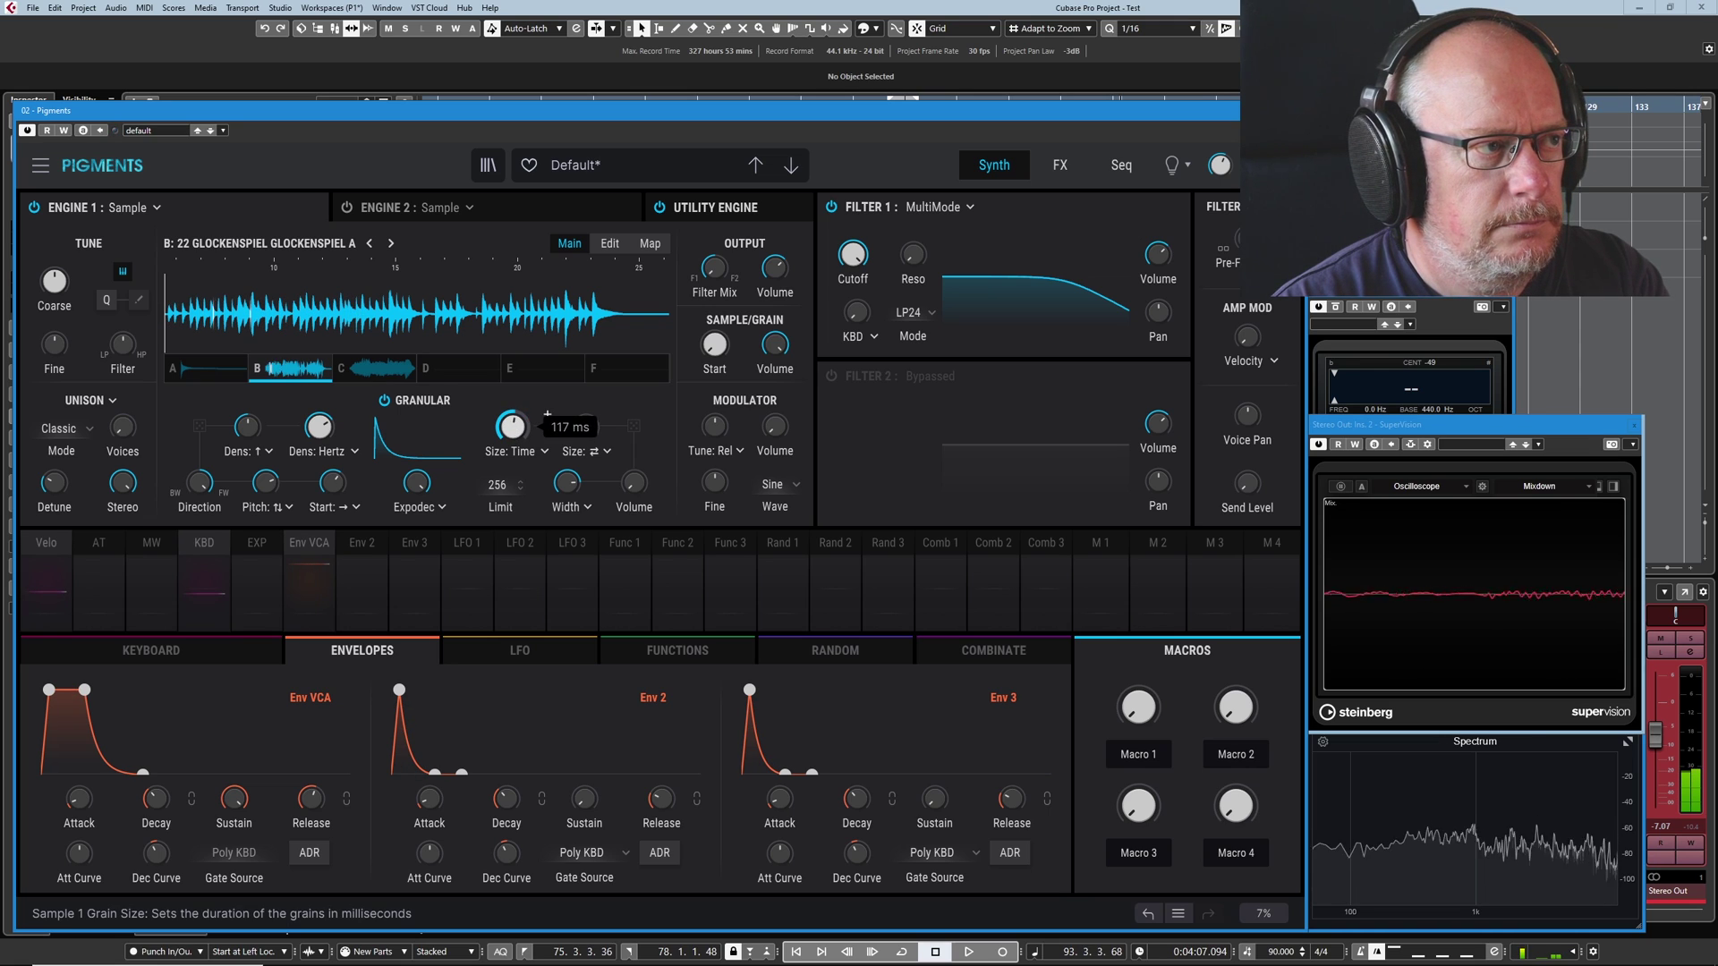
# Step: Turn up the Size ⇄ random knob and the Width knob in the Granular section
pyautogui.moveTo(606, 414)
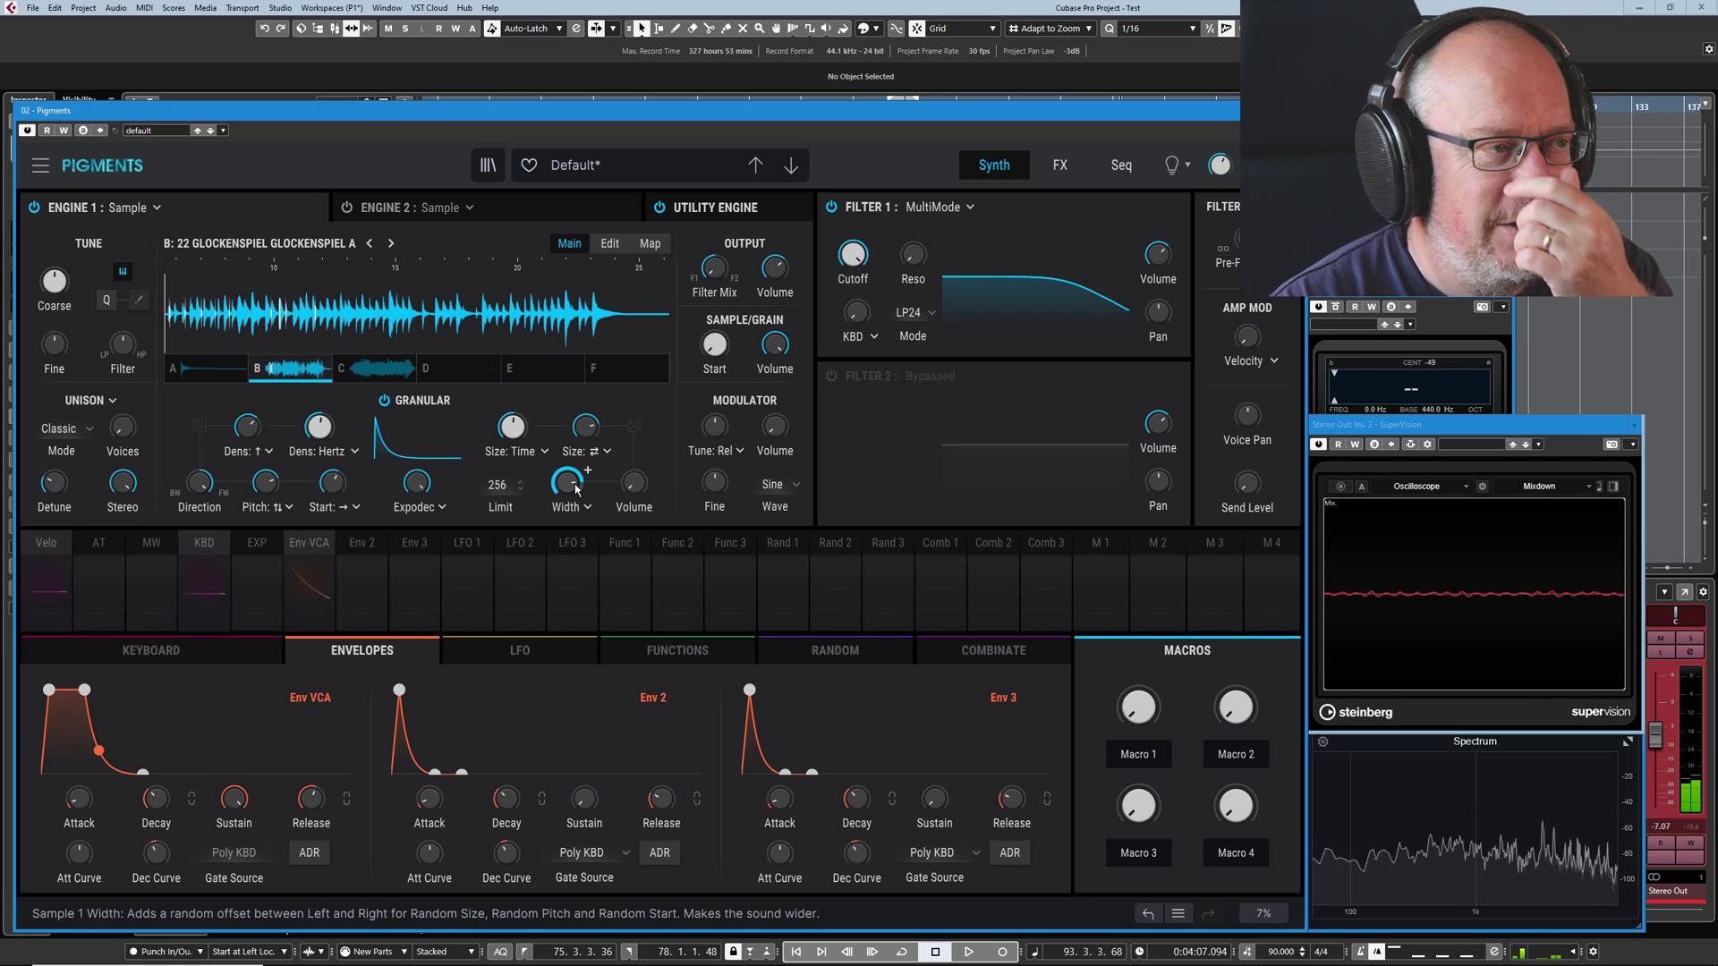
pyautogui.moveTo(574, 501)
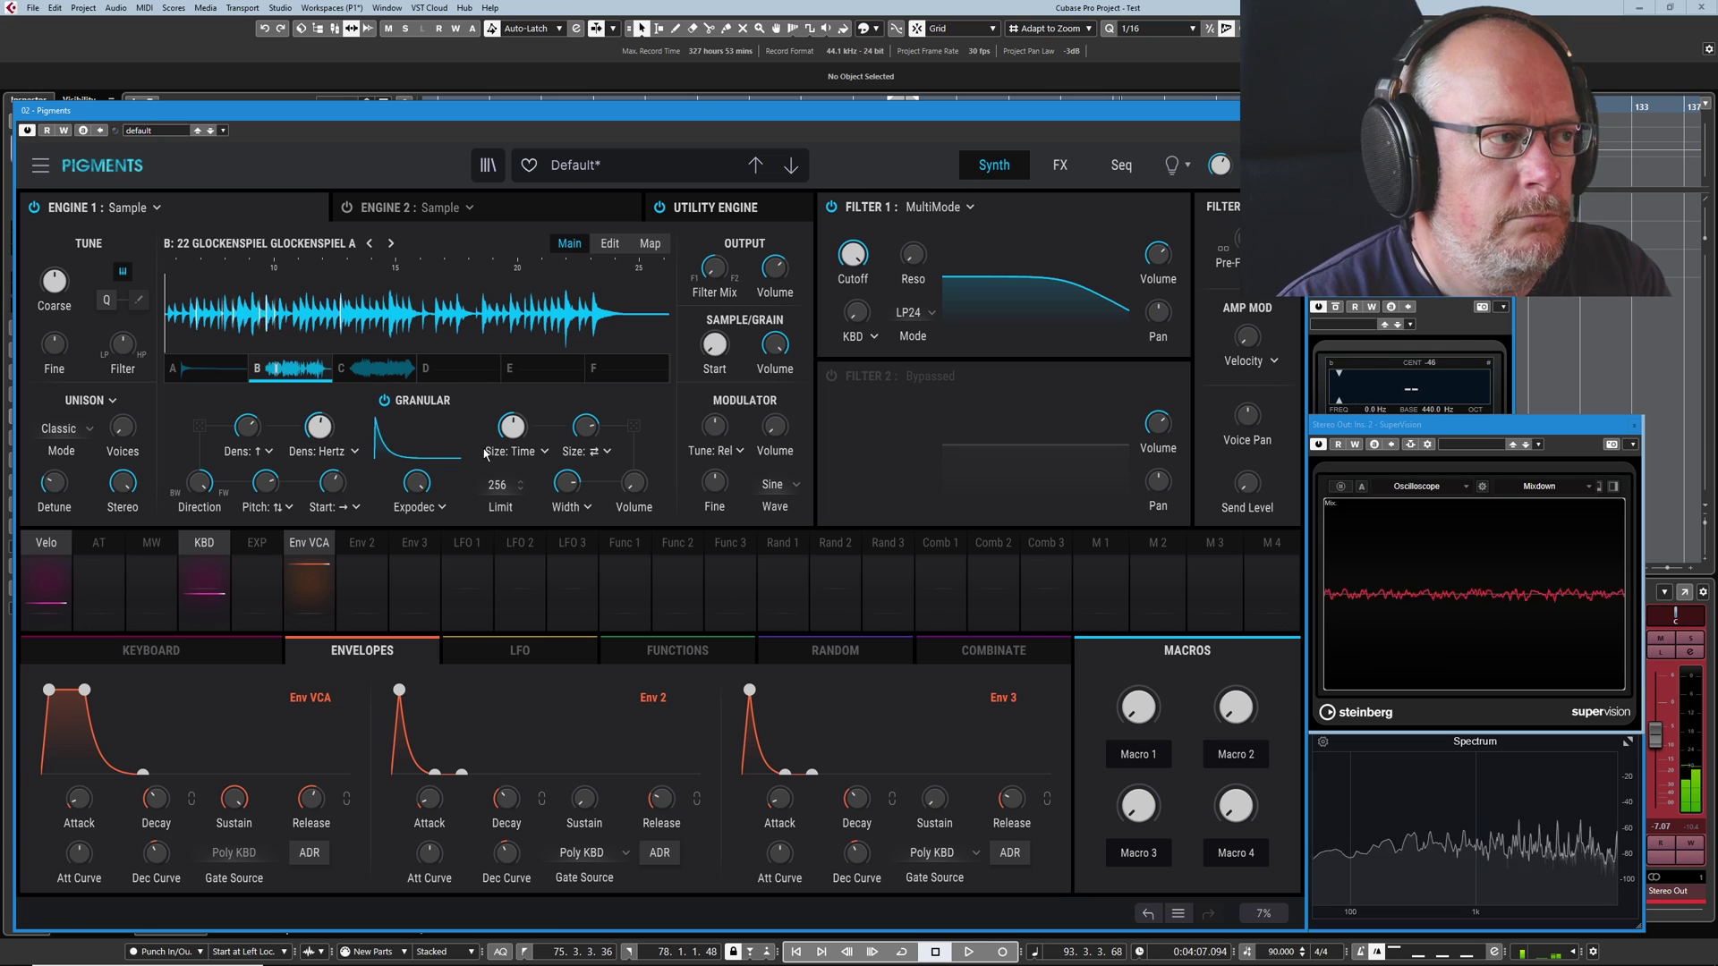
# Step: Set Expodec to 0.336, density to about 88.7 Hz, grain size near 6.81 ms, random size 0.112
pyautogui.moveTo(421, 490)
pyautogui.moveTo(421, 490); pyautogui.dragTo(421, 564)
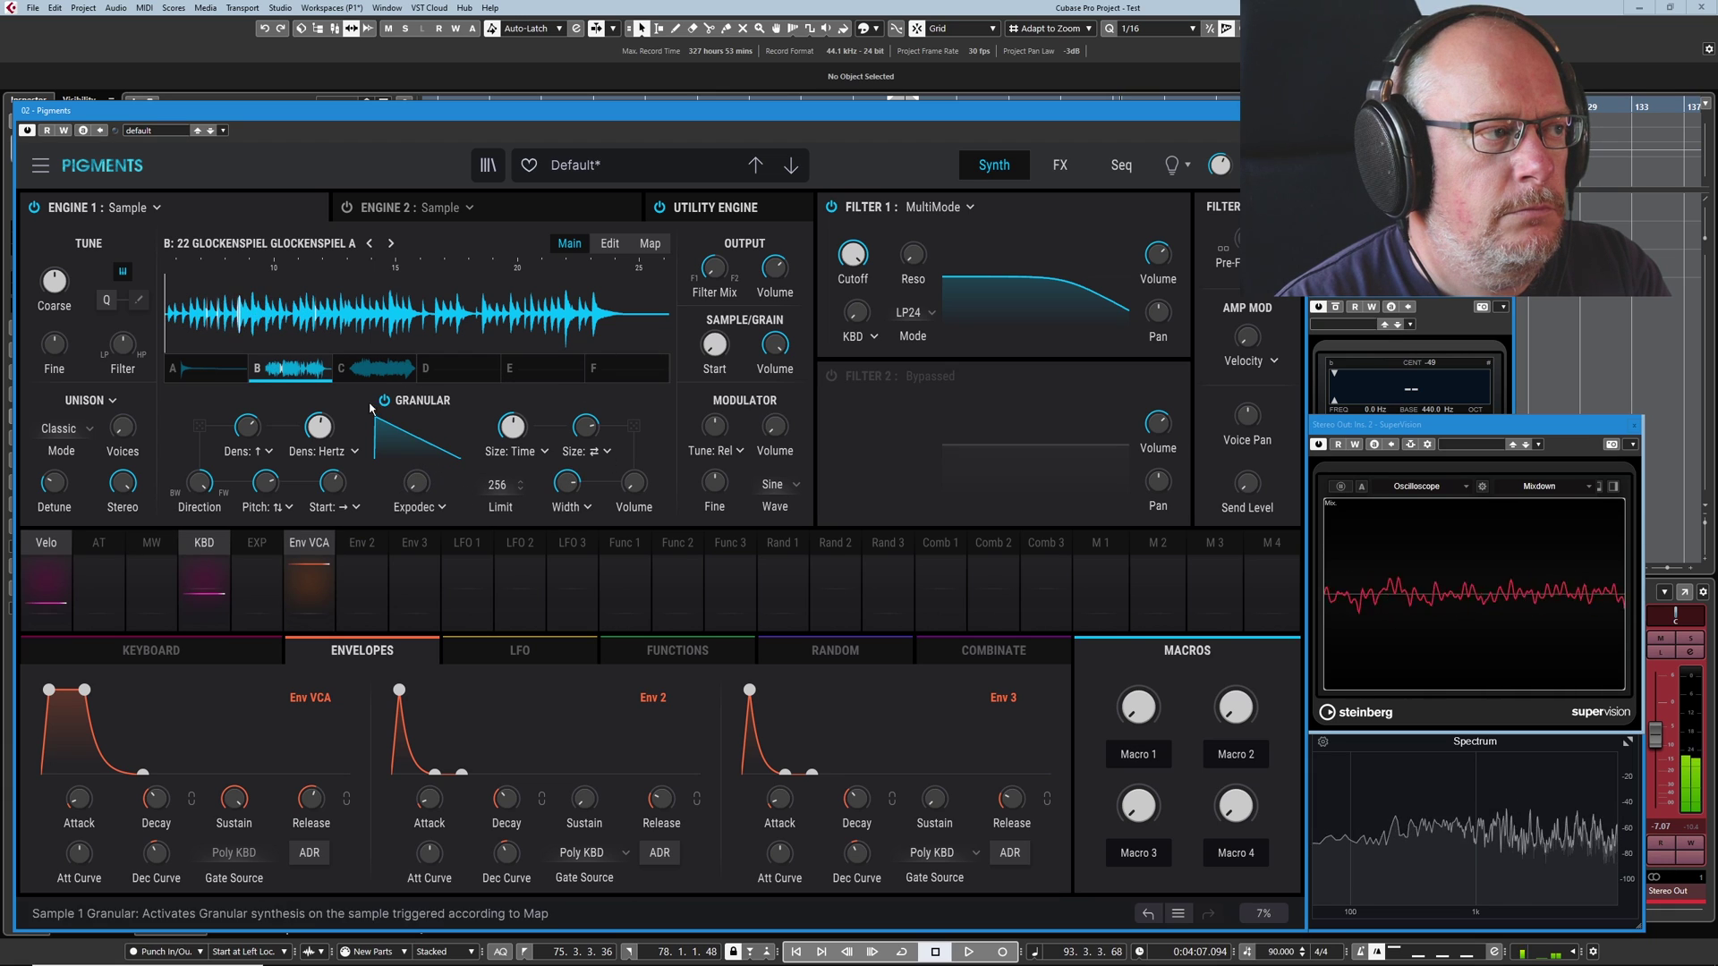
pyautogui.scroll(3, 354, 415)
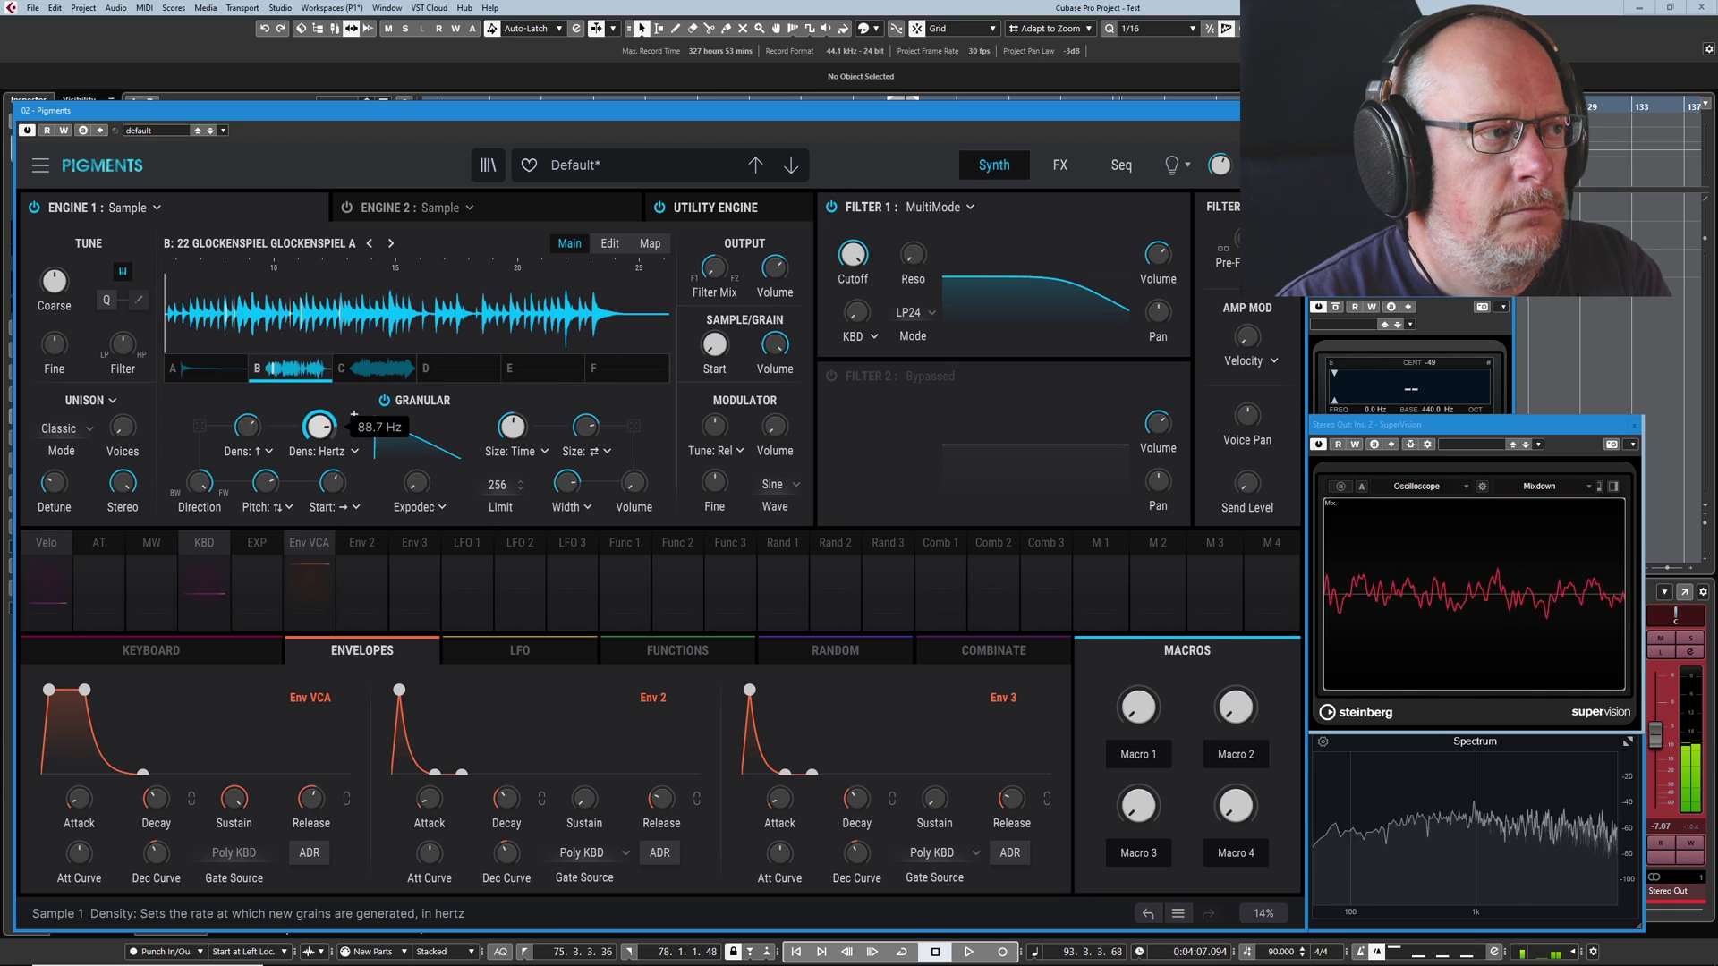
pyautogui.scroll(2, 354, 415)
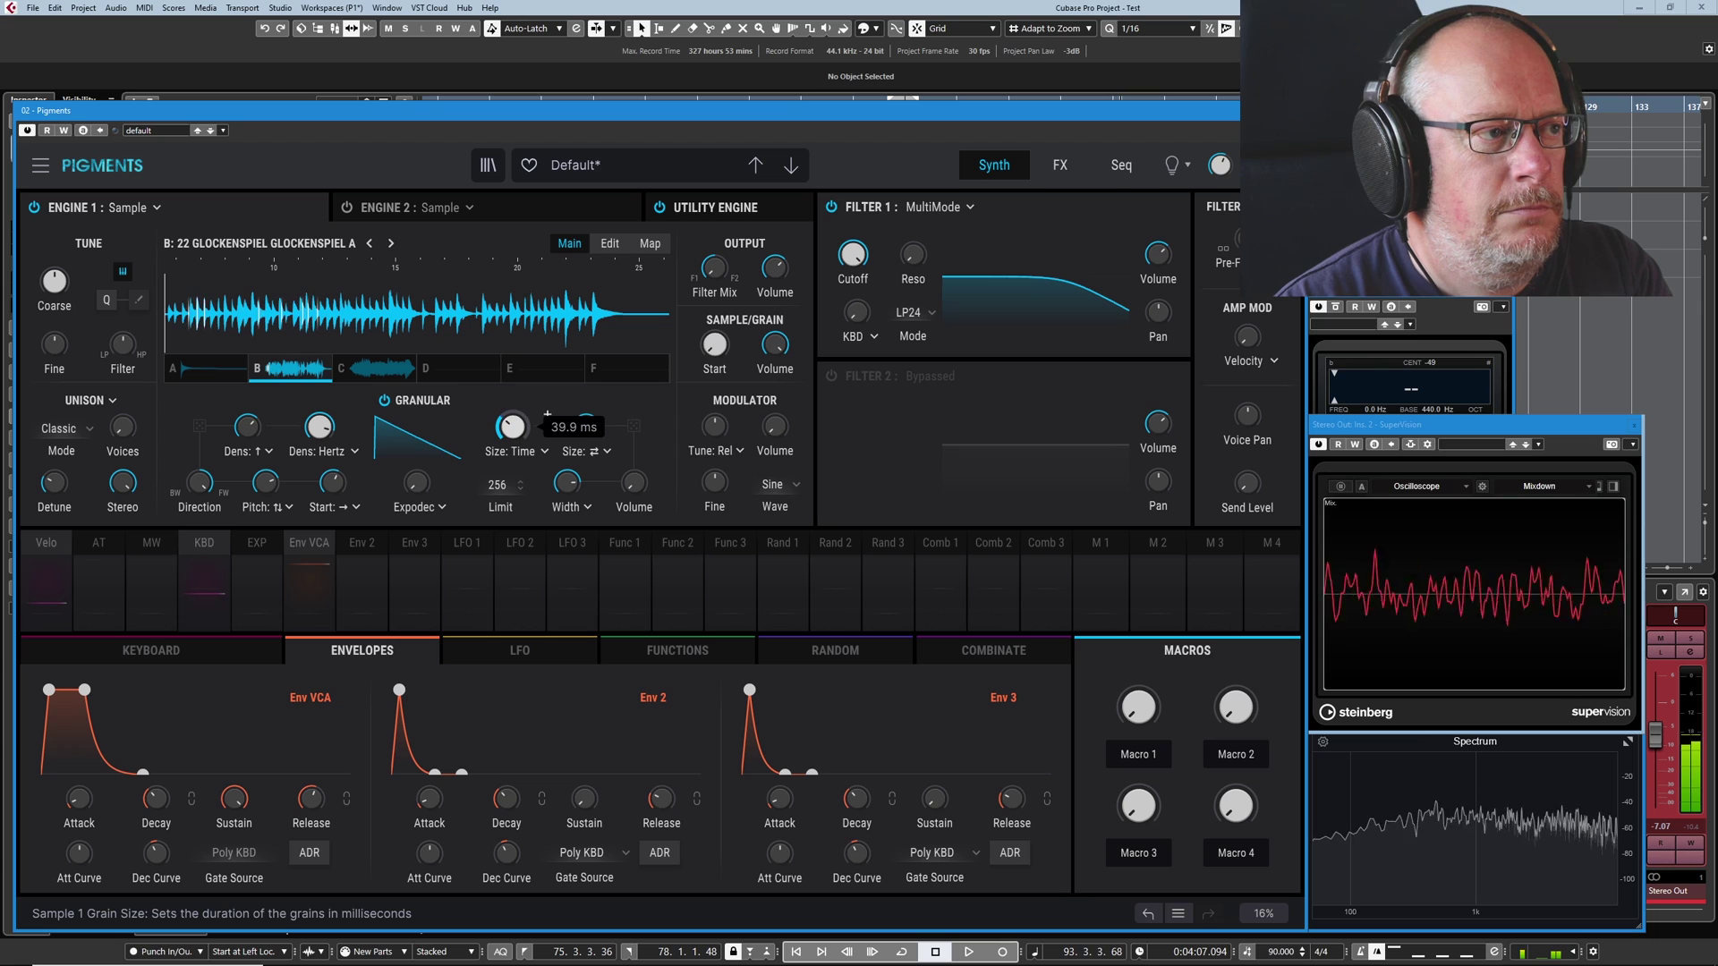
pyautogui.scroll(-2, 547, 415)
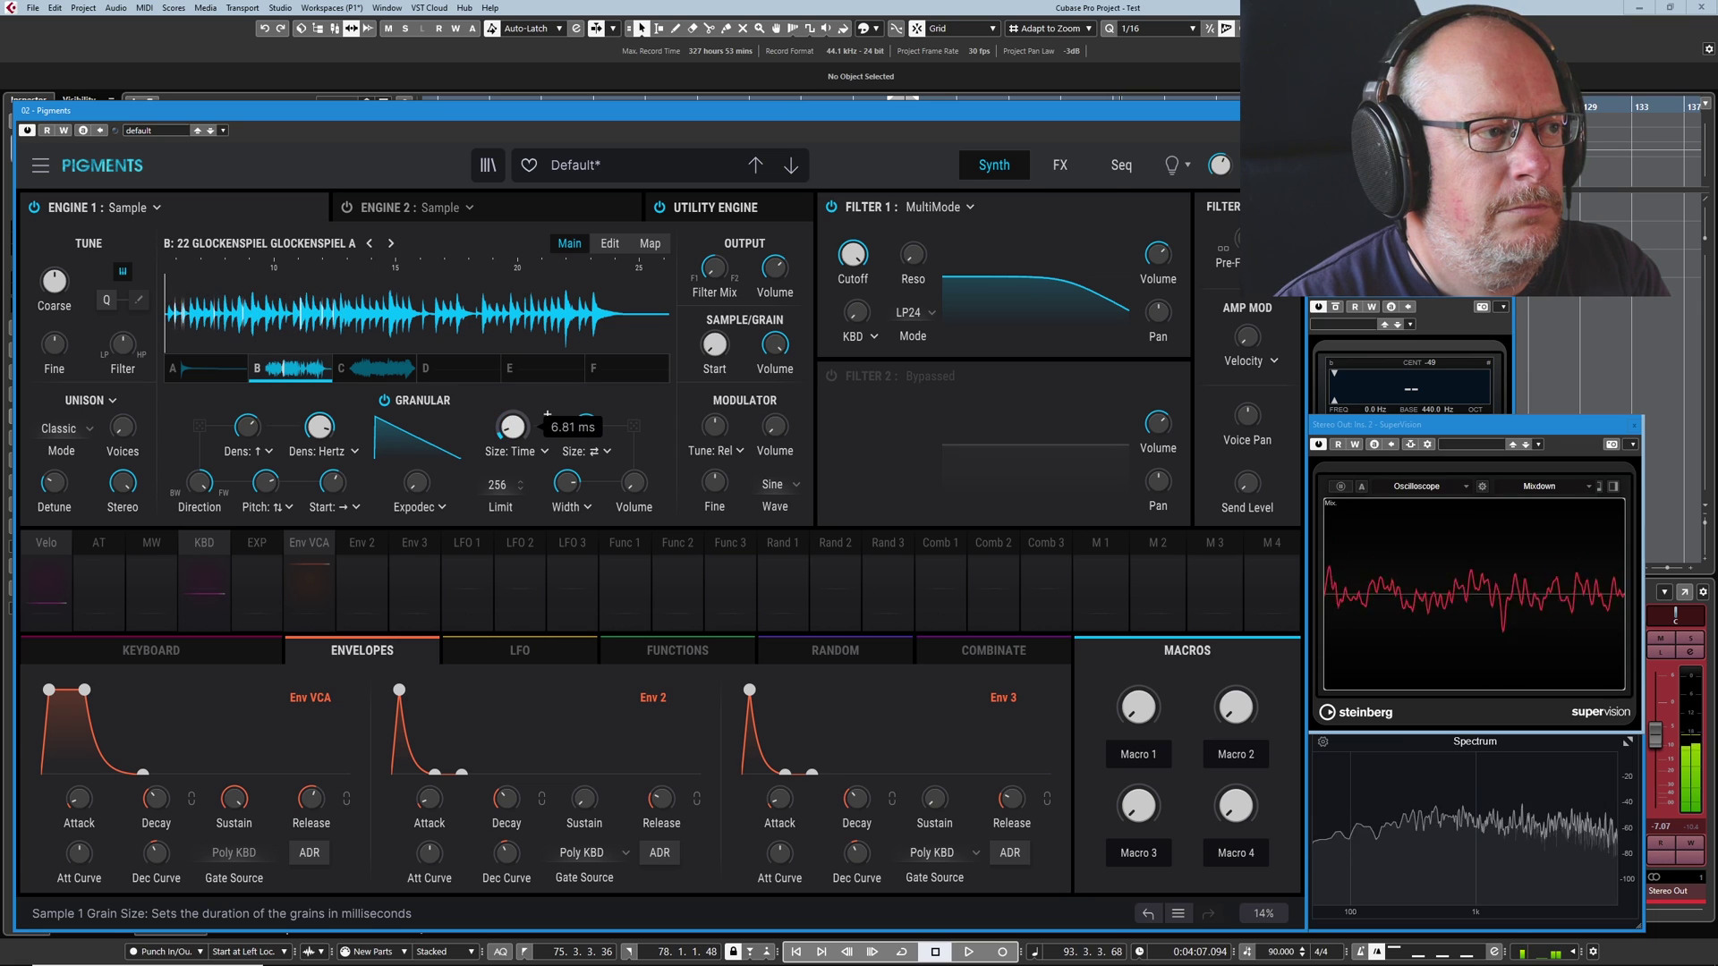
pyautogui.scroll(2, 607, 414)
pyautogui.scroll(-4, 607, 414)
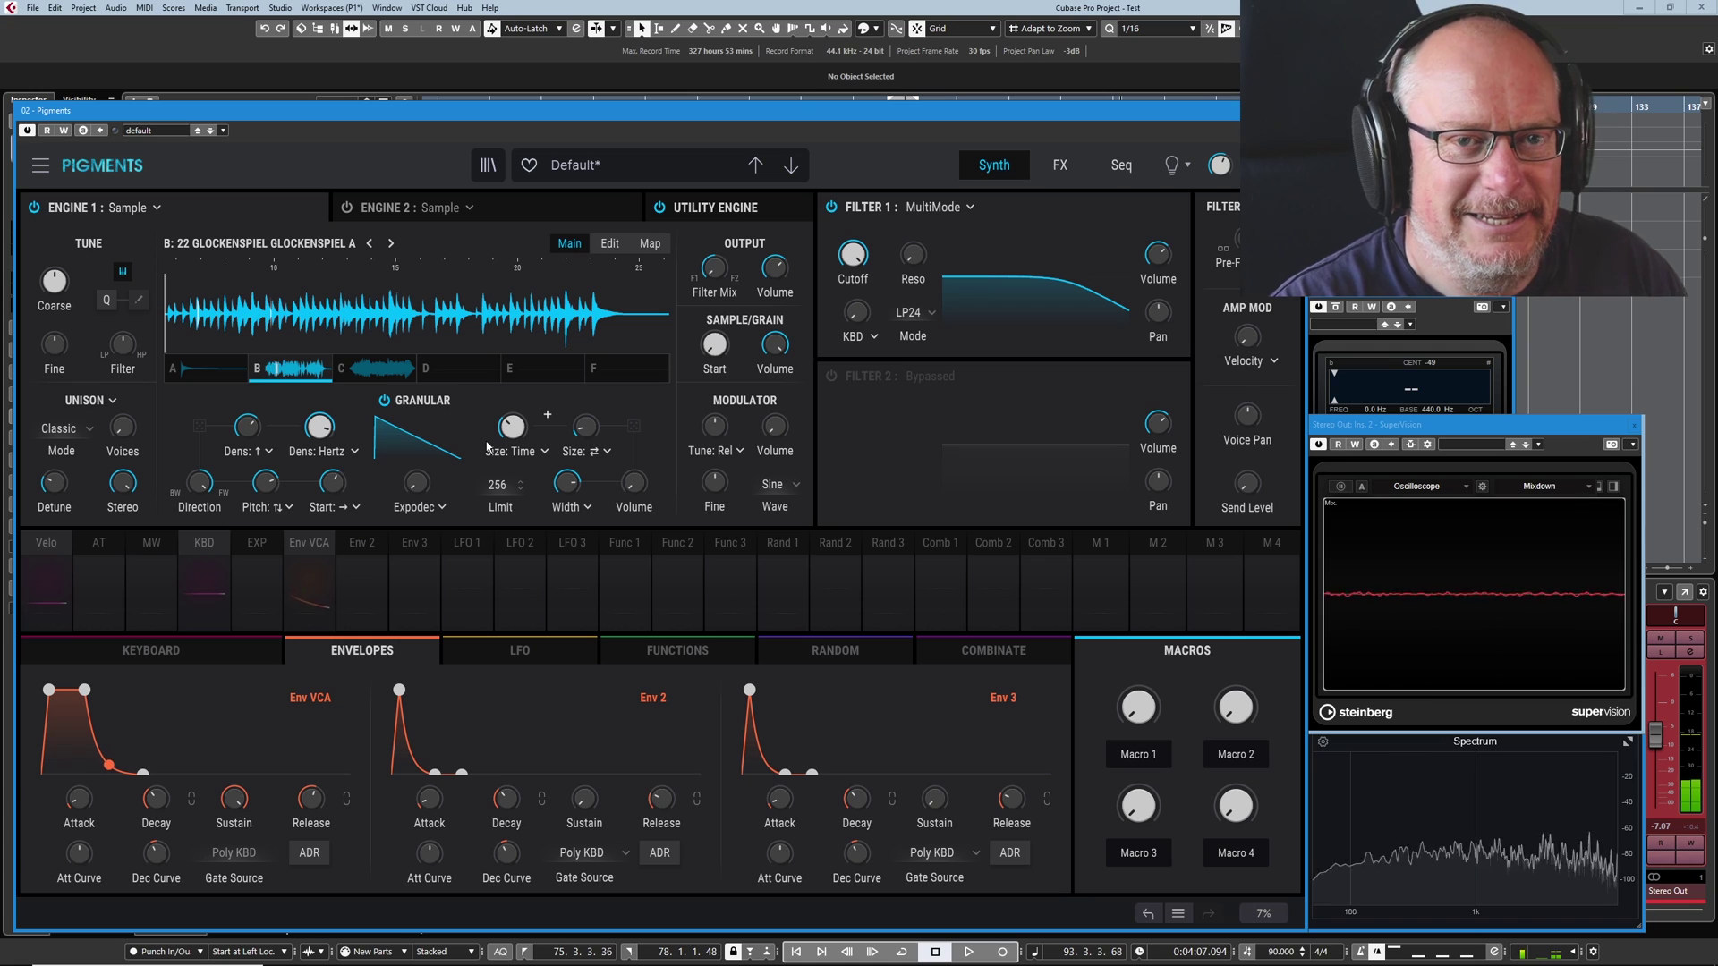
# Step: Load the Dark Space Tube sample from slot C, raise Size ⇄ to about 0.632, and set Expodec to 0.176
pyautogui.click(400, 373)
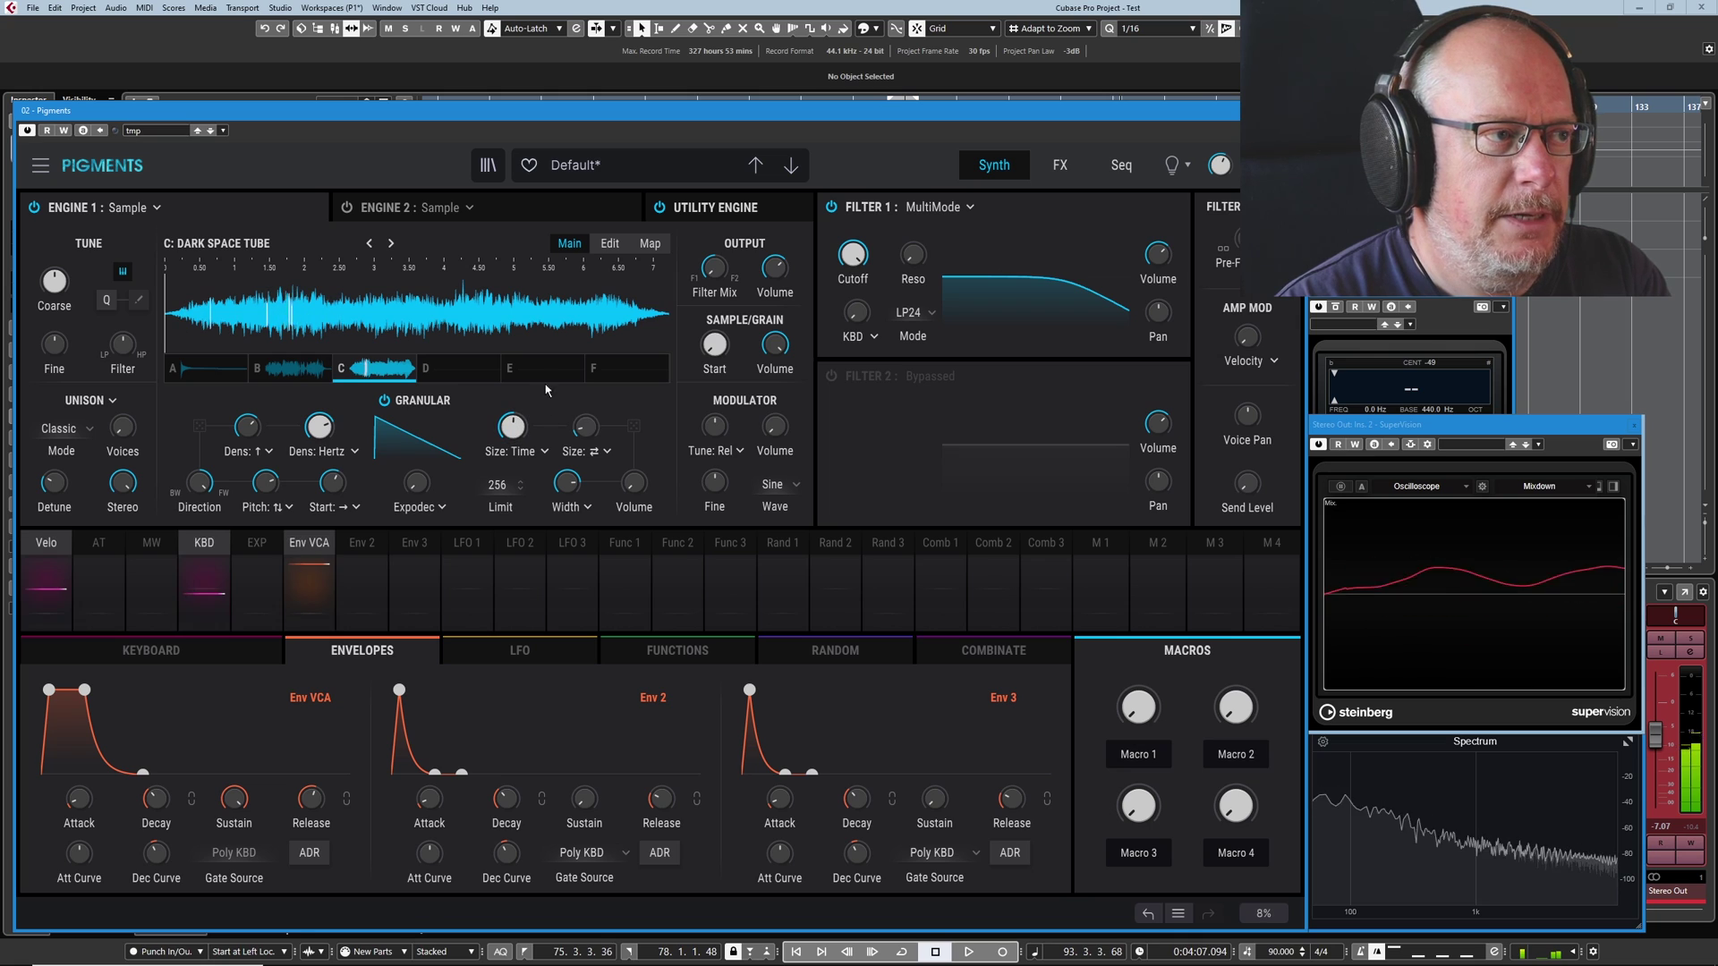
pyautogui.moveTo(606, 414)
pyautogui.moveTo(593, 410); pyautogui.dragTo(593, 376)
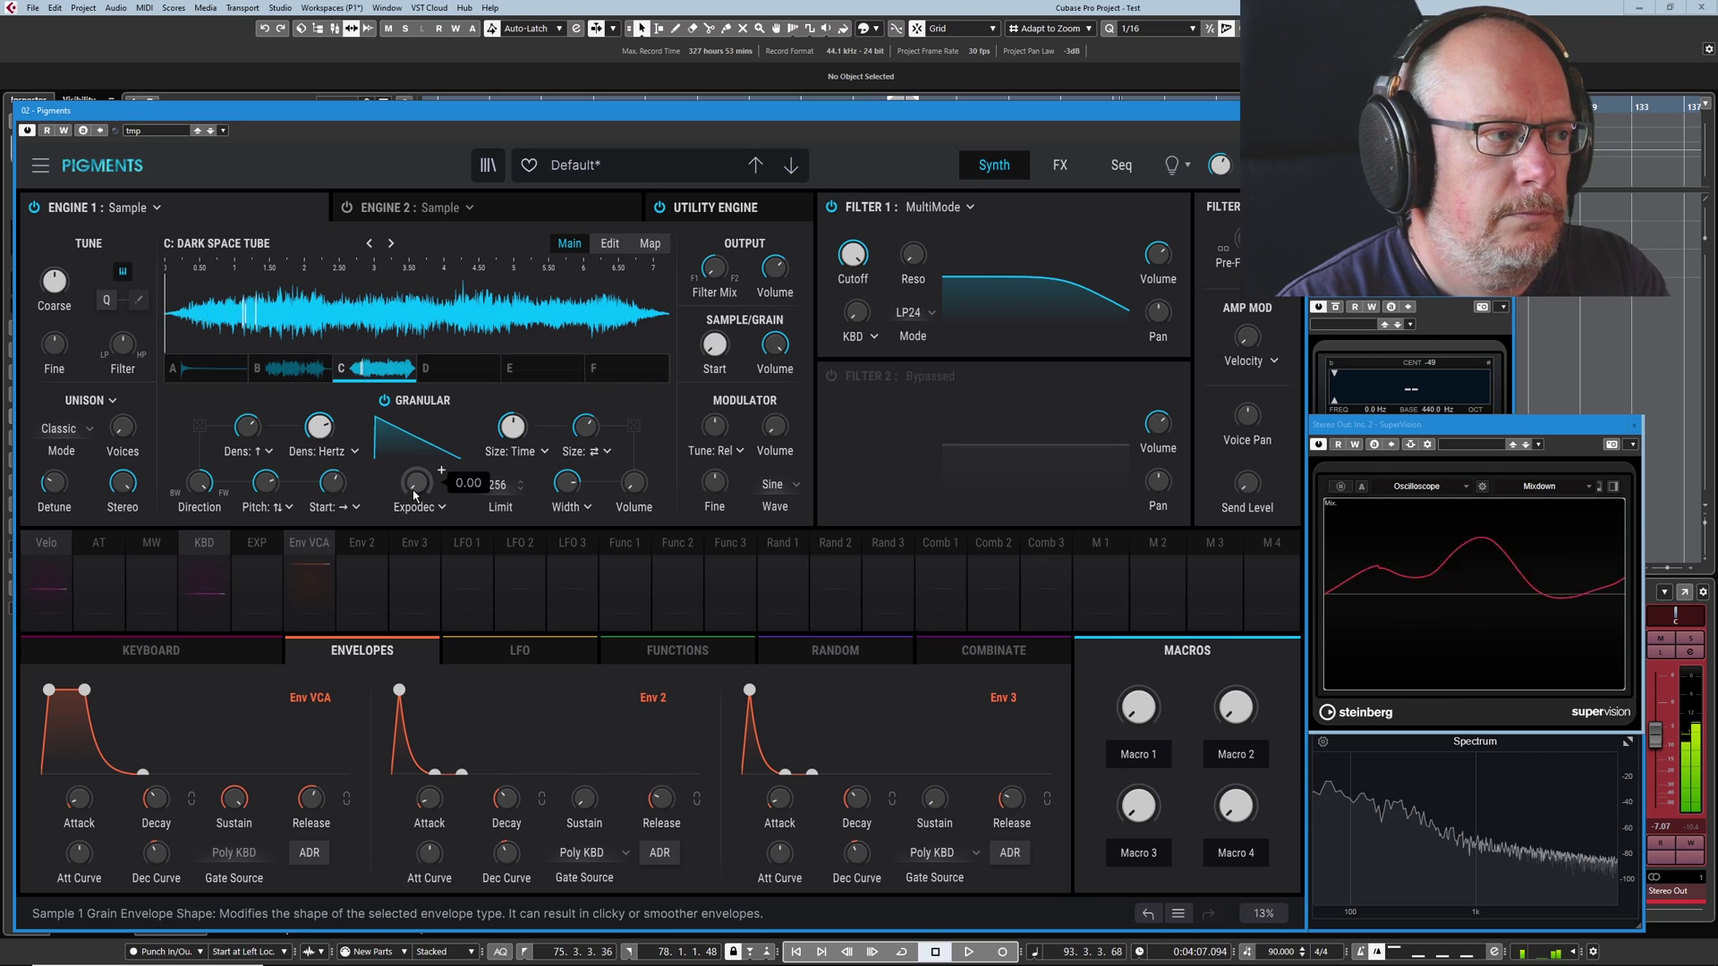
pyautogui.moveTo(417, 481); pyautogui.dragTo(428, 466)
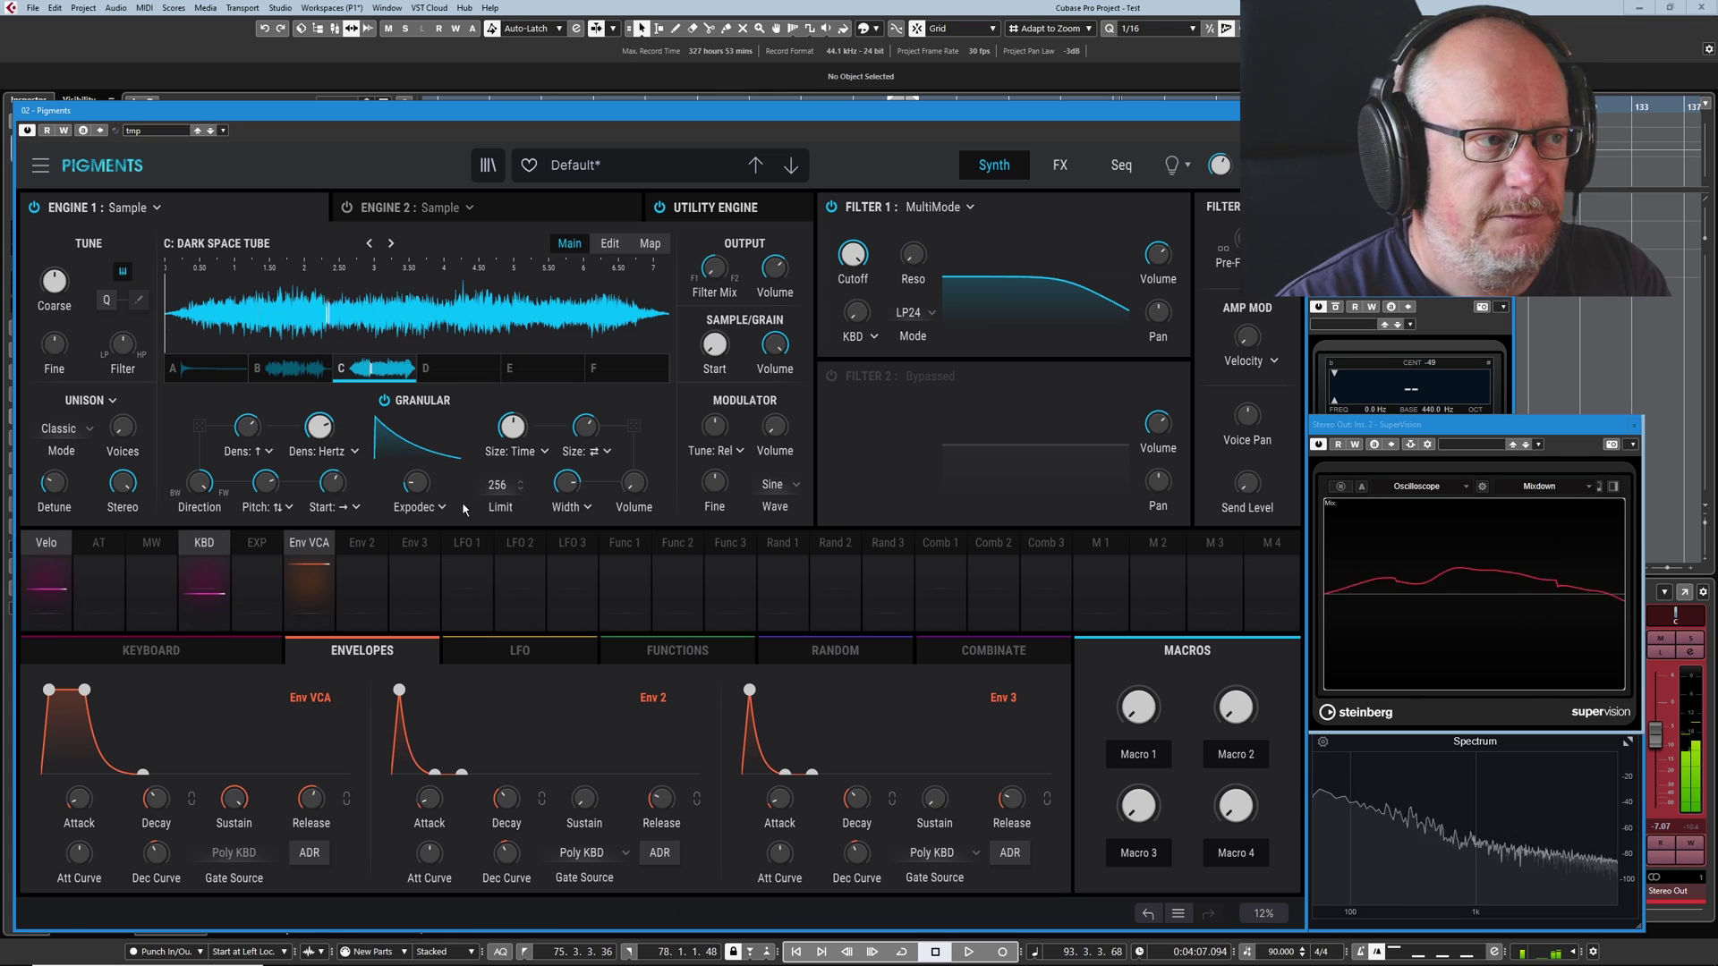
pyautogui.click(440, 507)
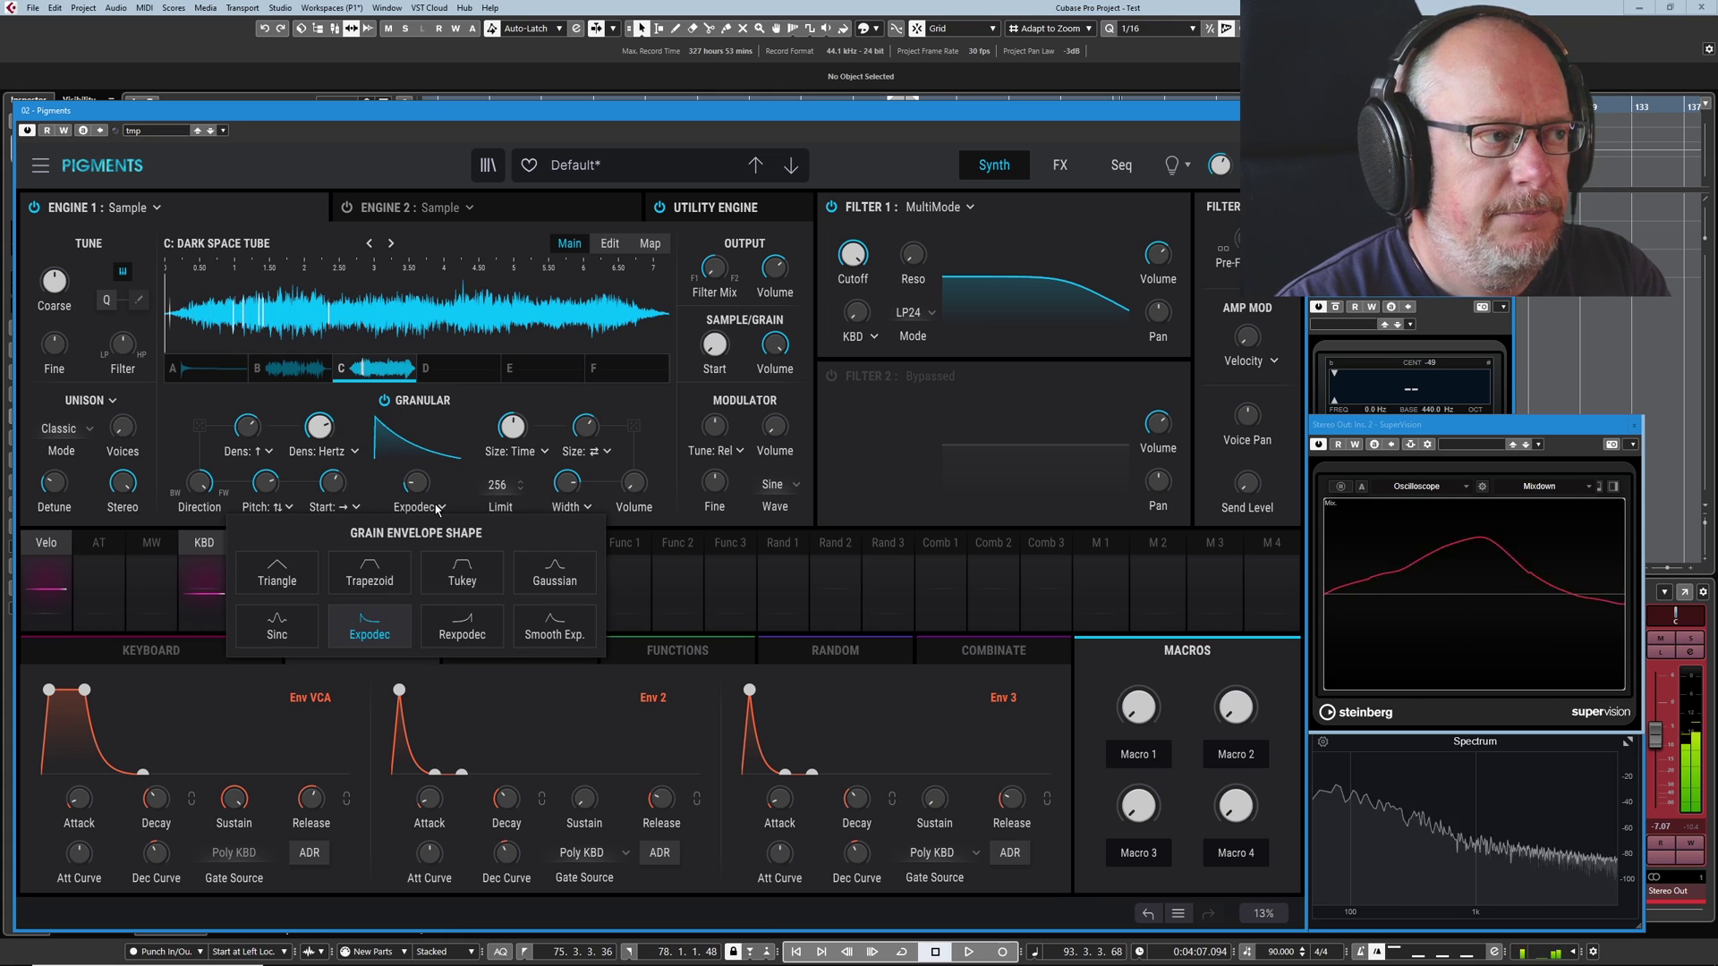
# Step: Use a Trapezoid grain envelope near 0.388, with random pitch 0.944 and random density about 0.432
pyautogui.click(372, 569)
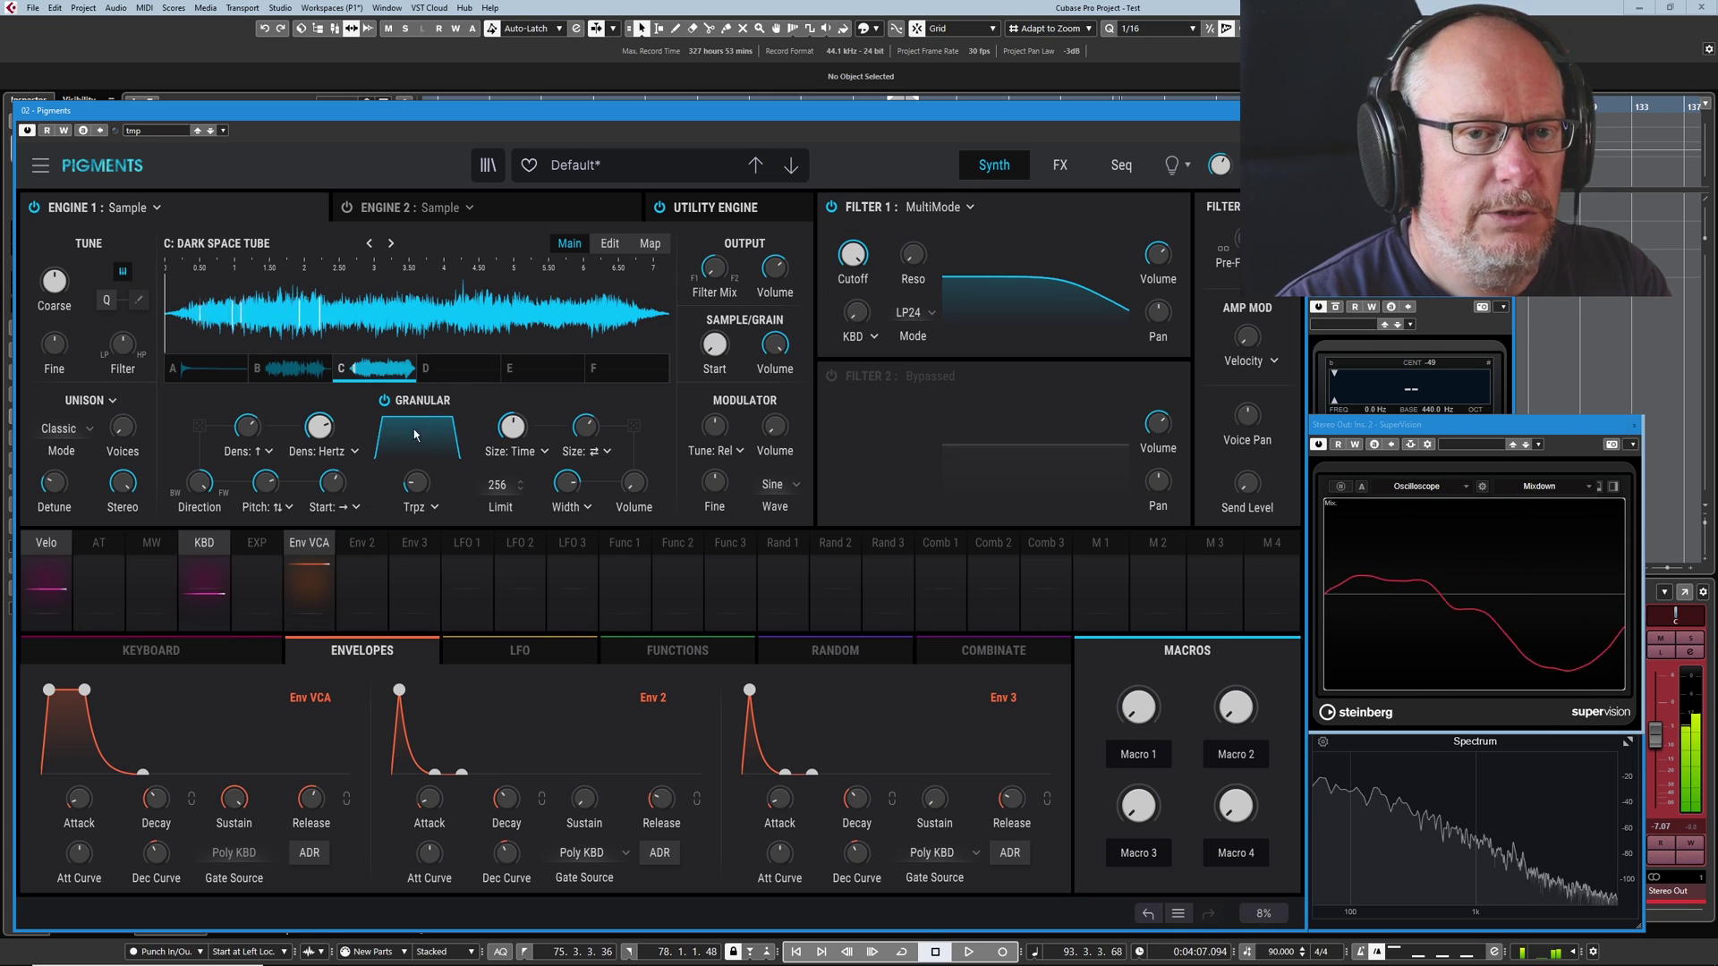
pyautogui.moveTo(417, 484)
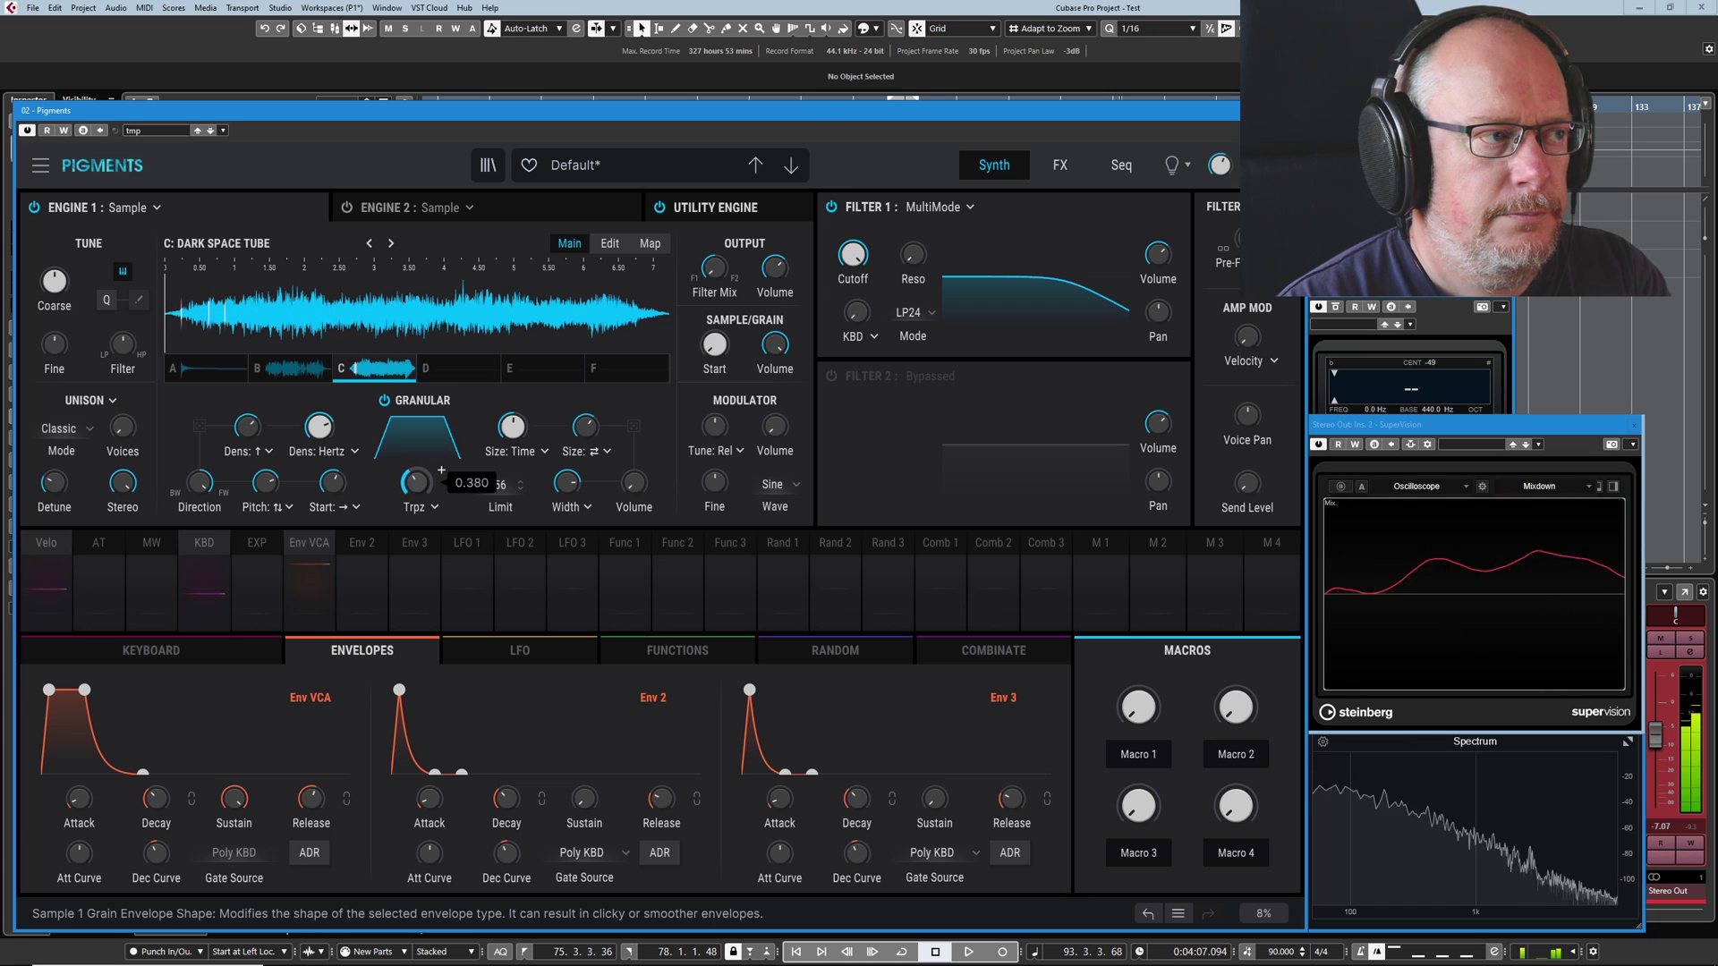
pyautogui.moveTo(415, 483); pyautogui.dragTo(415, 505)
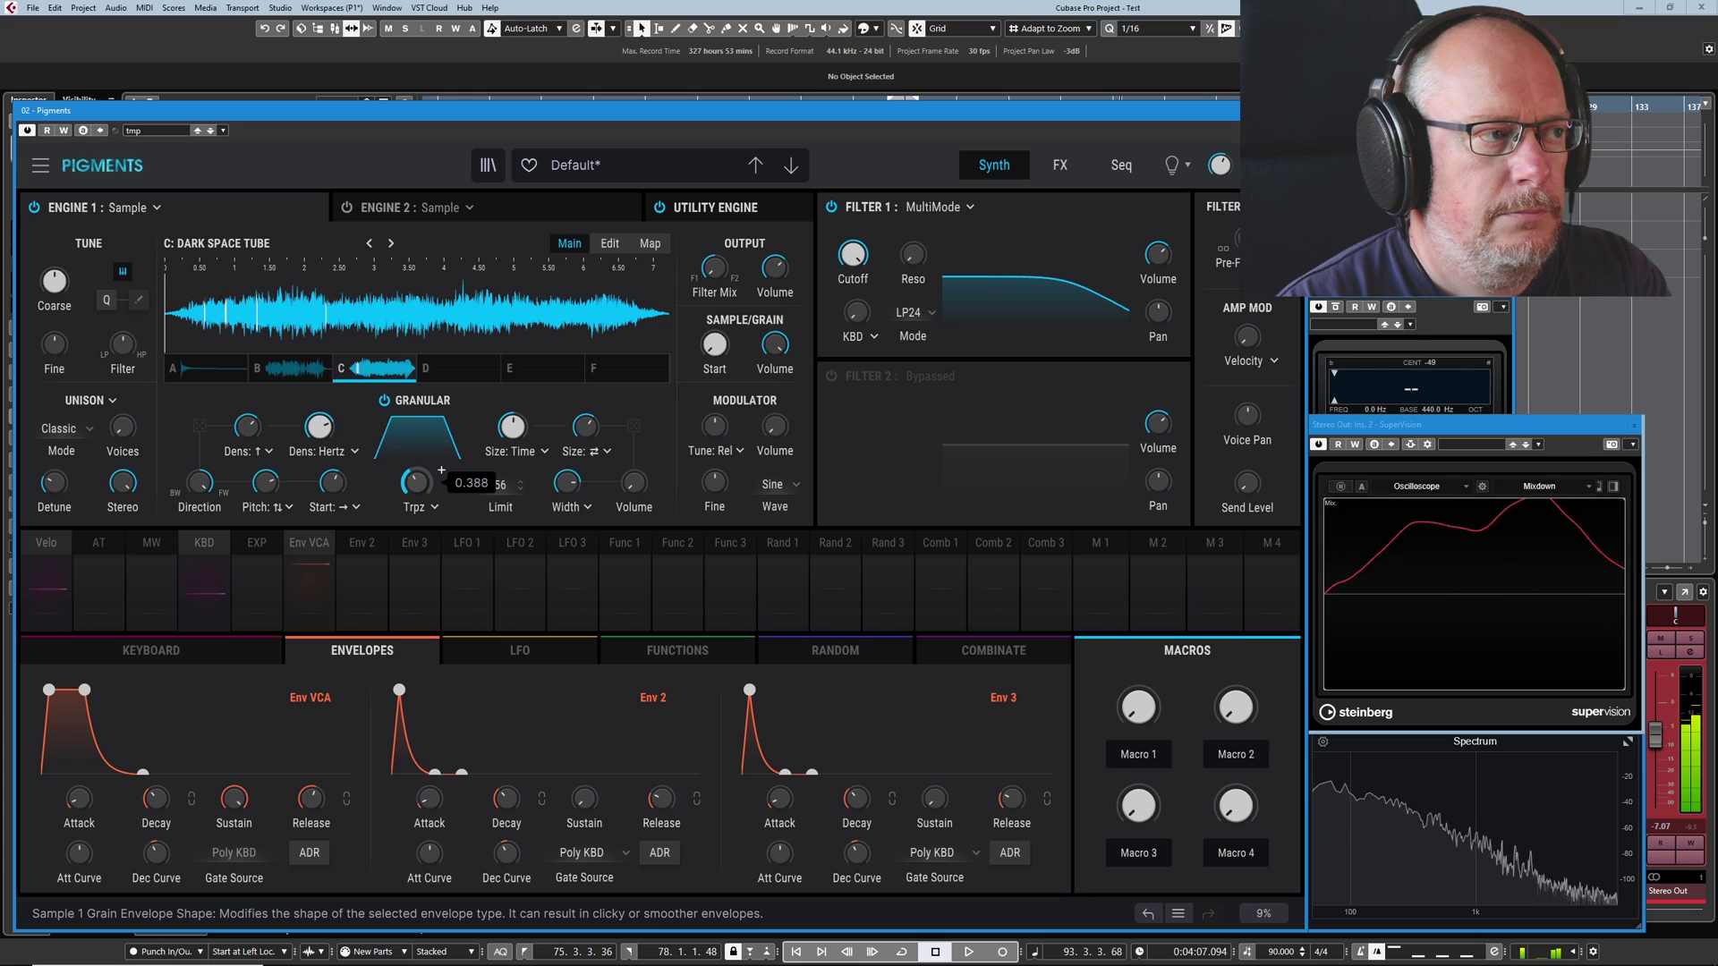
pyautogui.moveTo(265, 483); pyautogui.dragTo(265, 461)
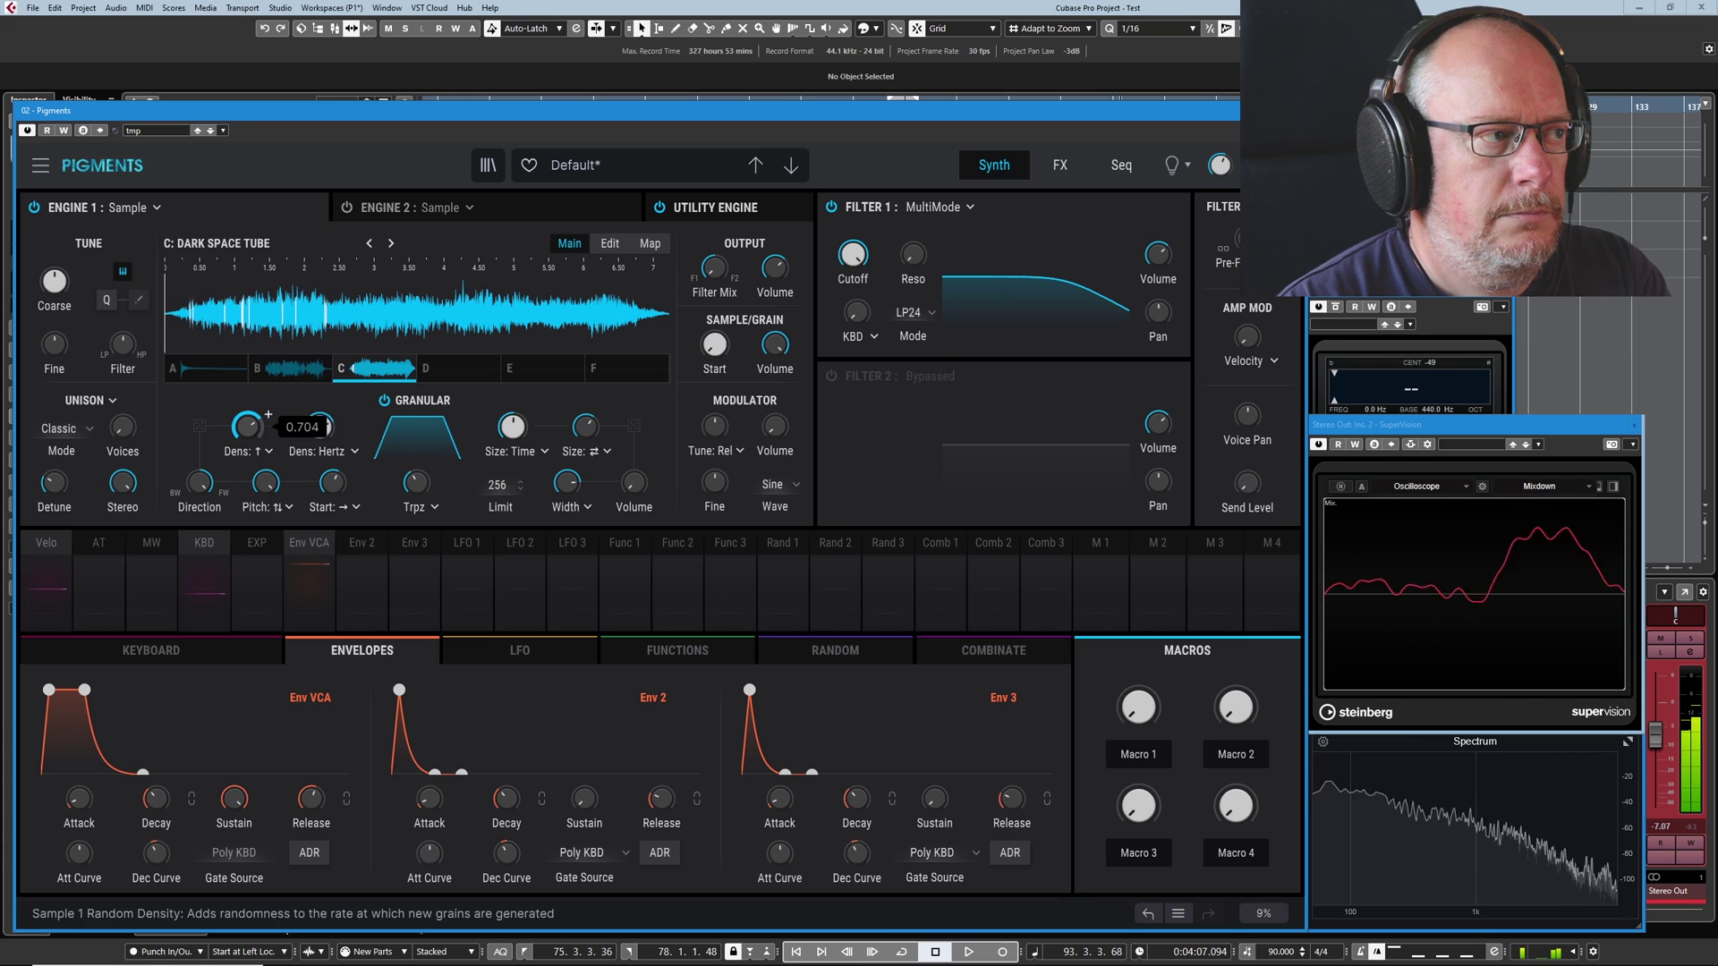
pyautogui.moveTo(267, 415); pyautogui.dragTo(267, 413)
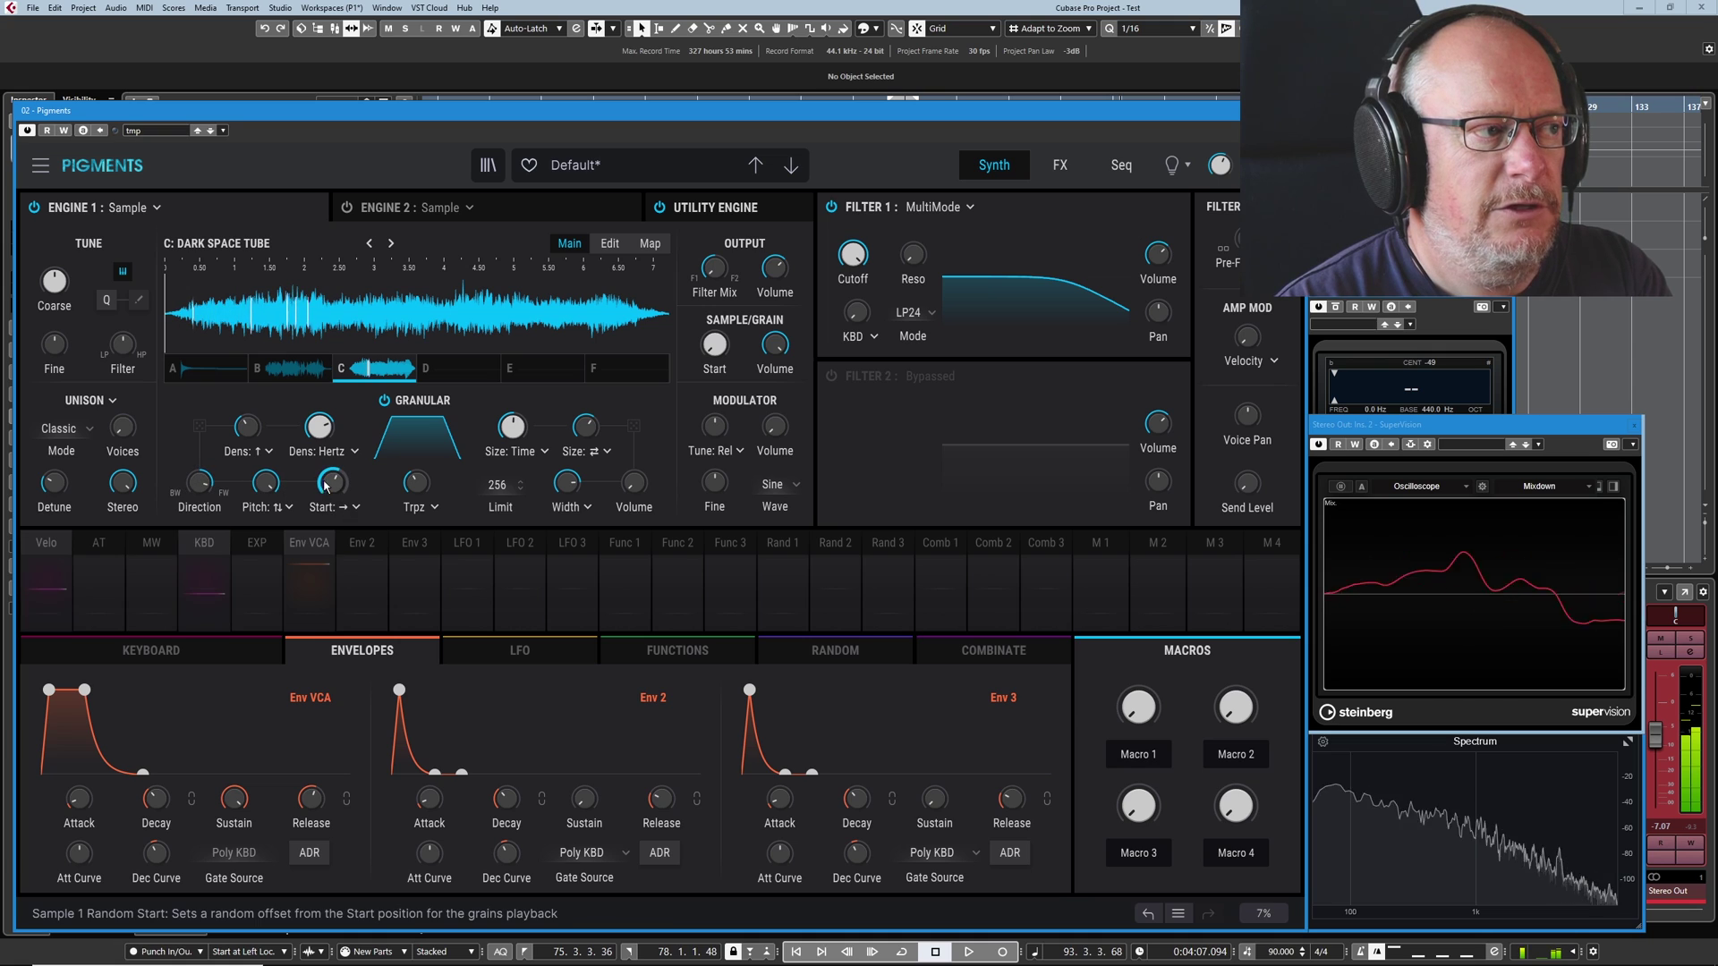
# Step: Set random Start to 1.00, random Volume to about 0.188, and Size ⇄ to about 0.832
pyautogui.scroll(4, 355, 469)
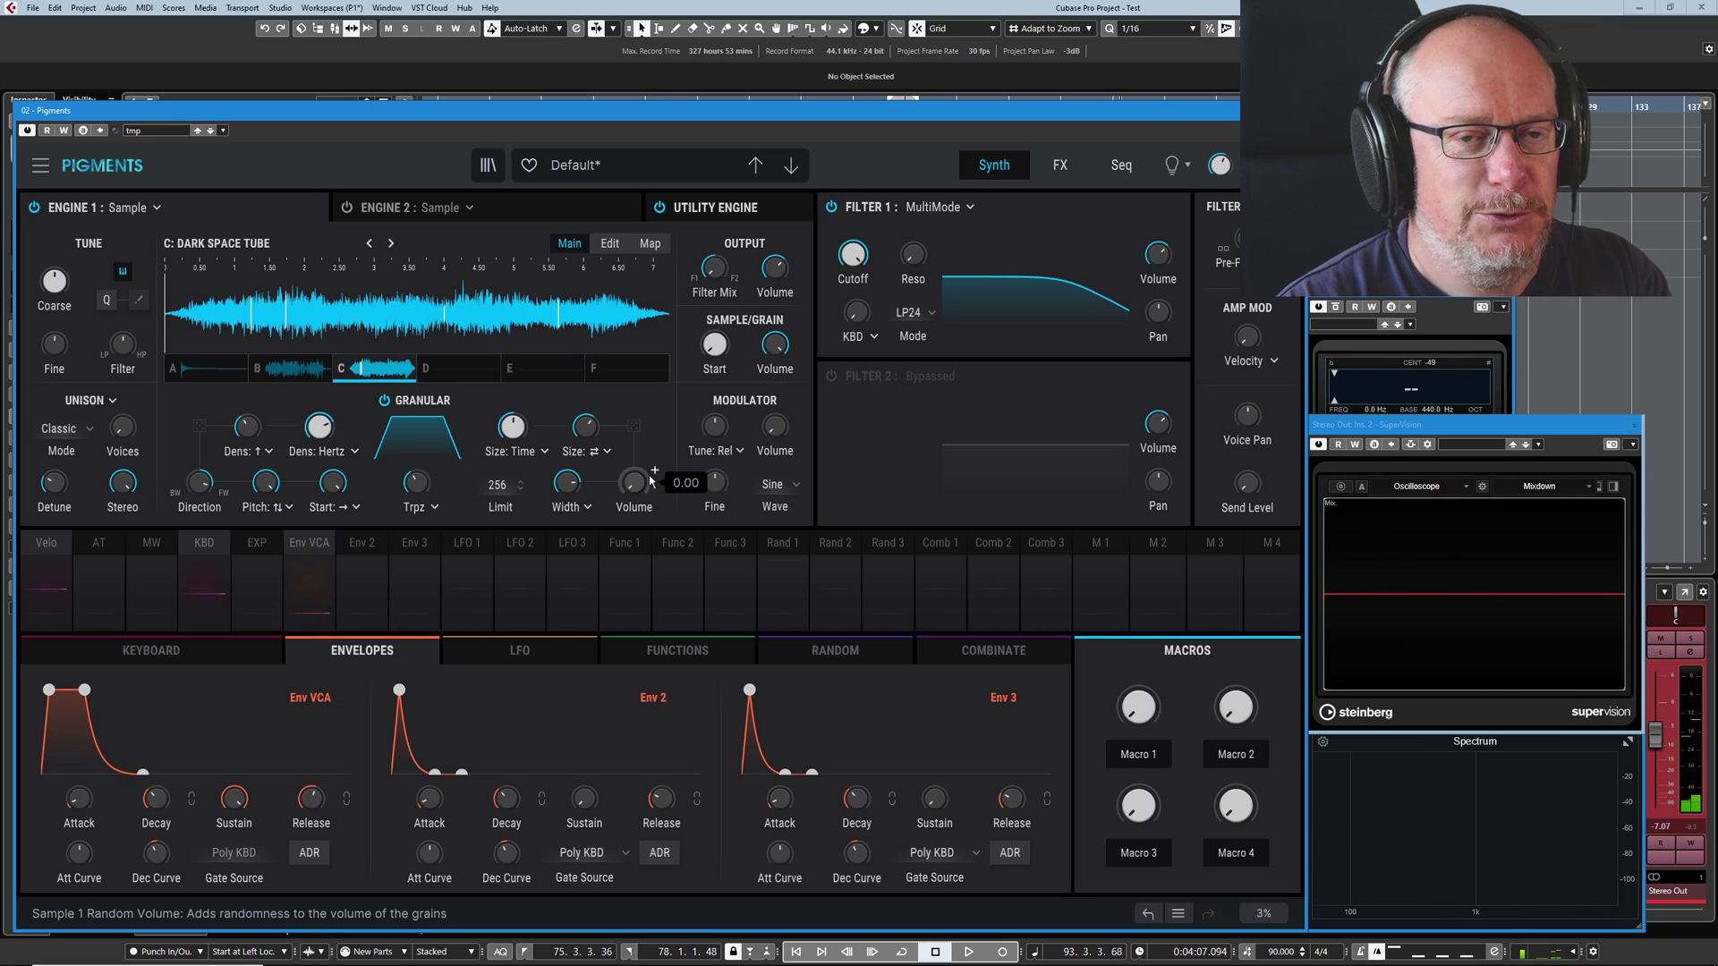
pyautogui.moveTo(650, 480); pyautogui.dragTo(607, 415)
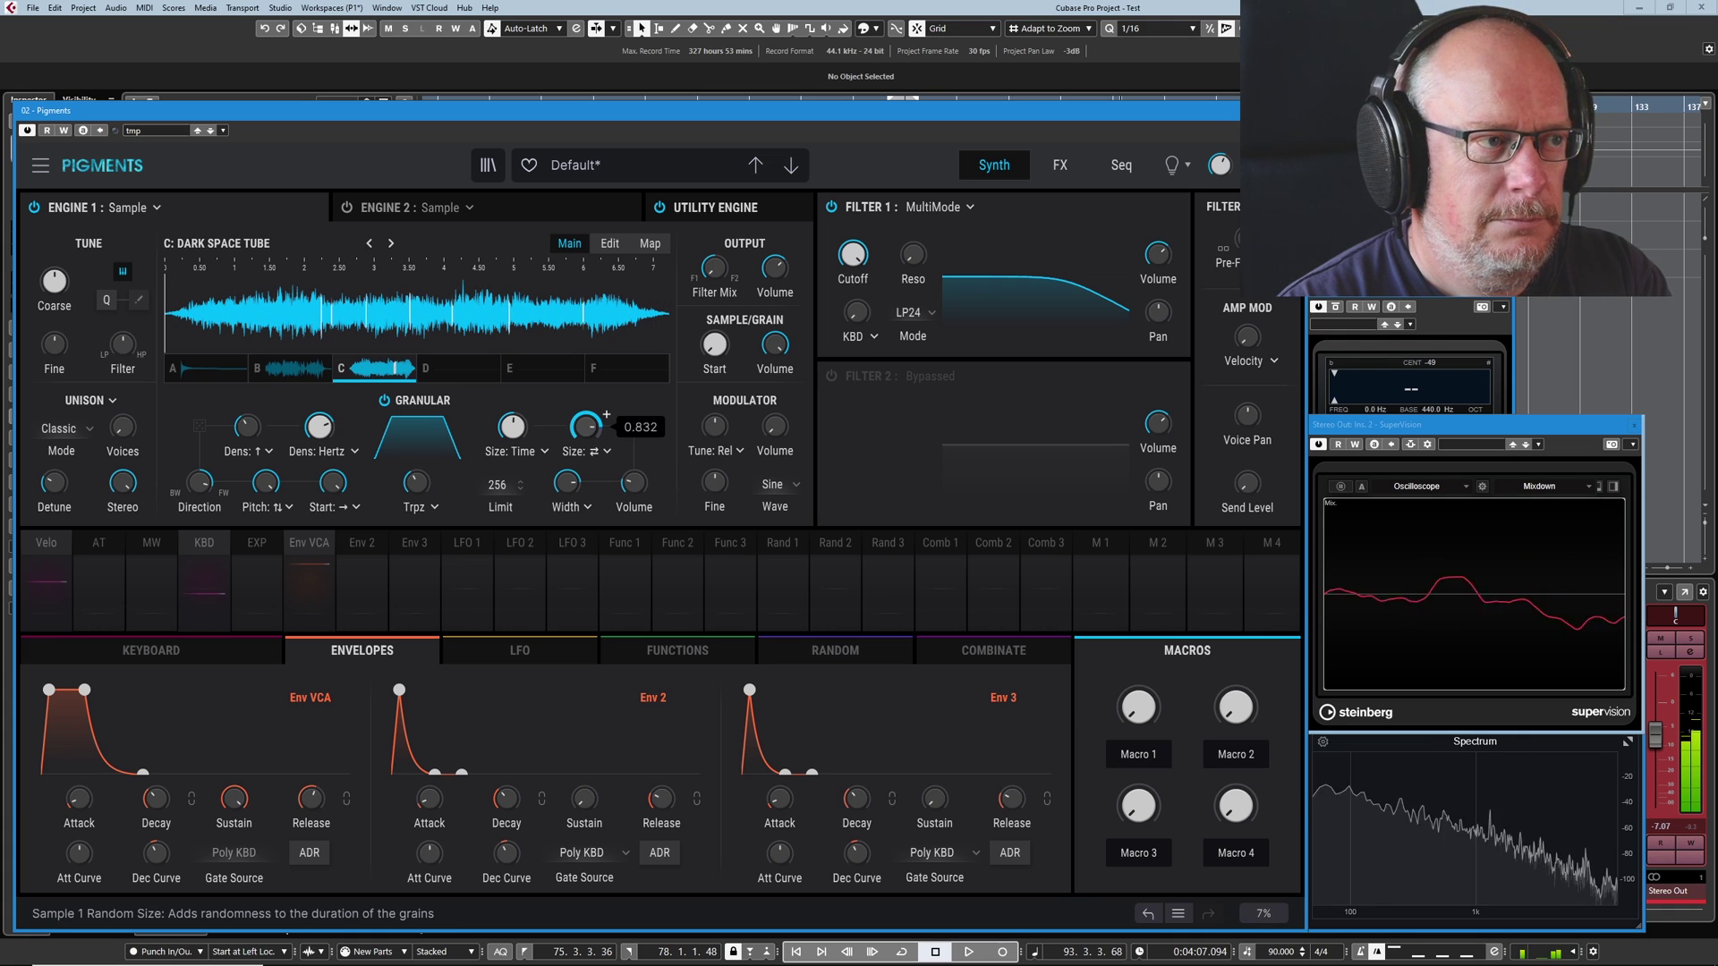